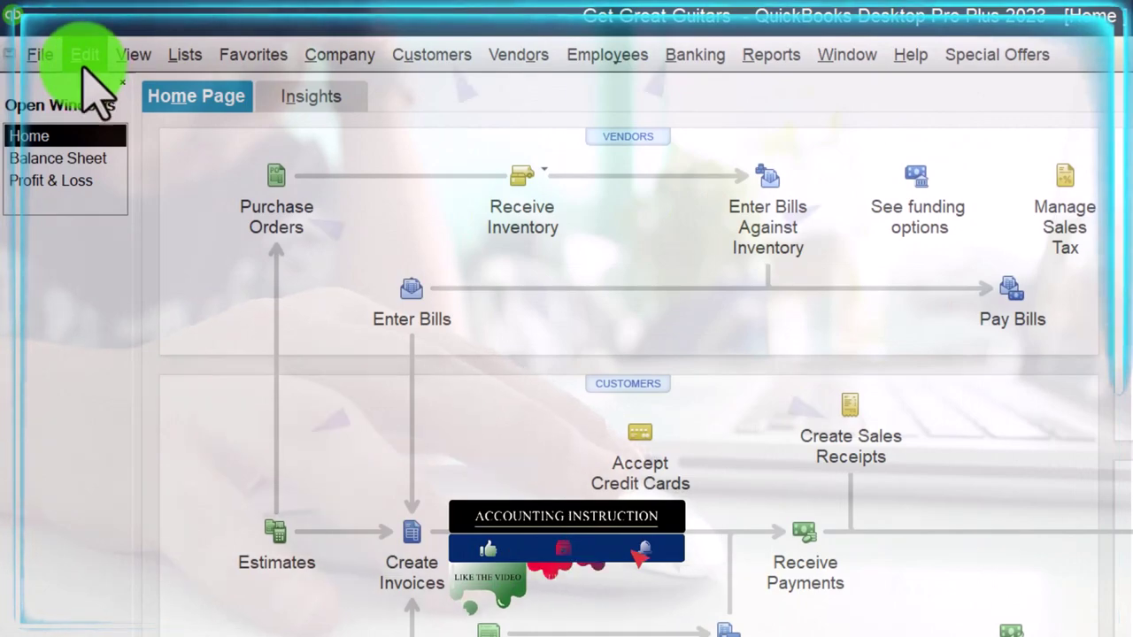
Open the Payroll & Employees company preferences in the Preferences window.
{"action": "left_click", "coordinate": [85, 57]}
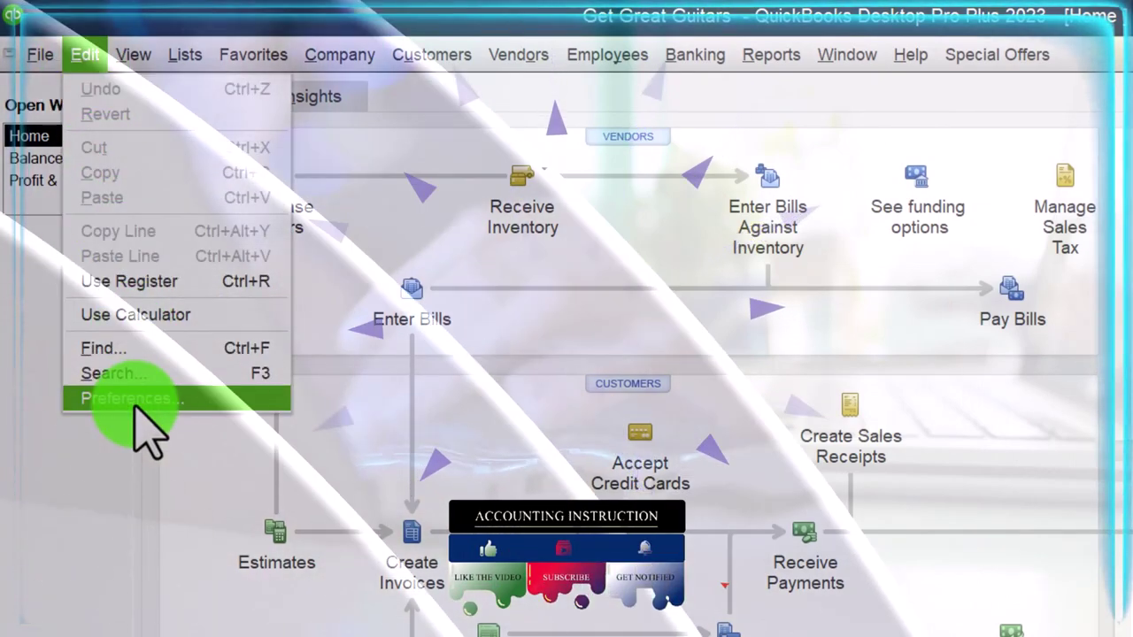
{"action": "left_click", "coordinate": [135, 403]}
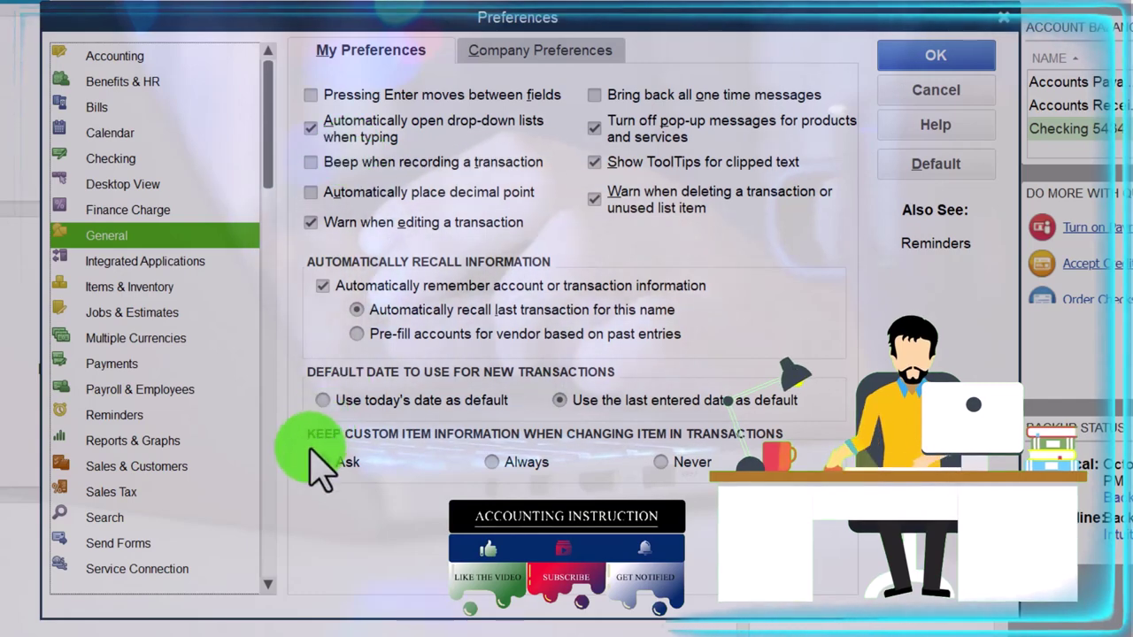
{"action": "left_click", "coordinate": [125, 392]}
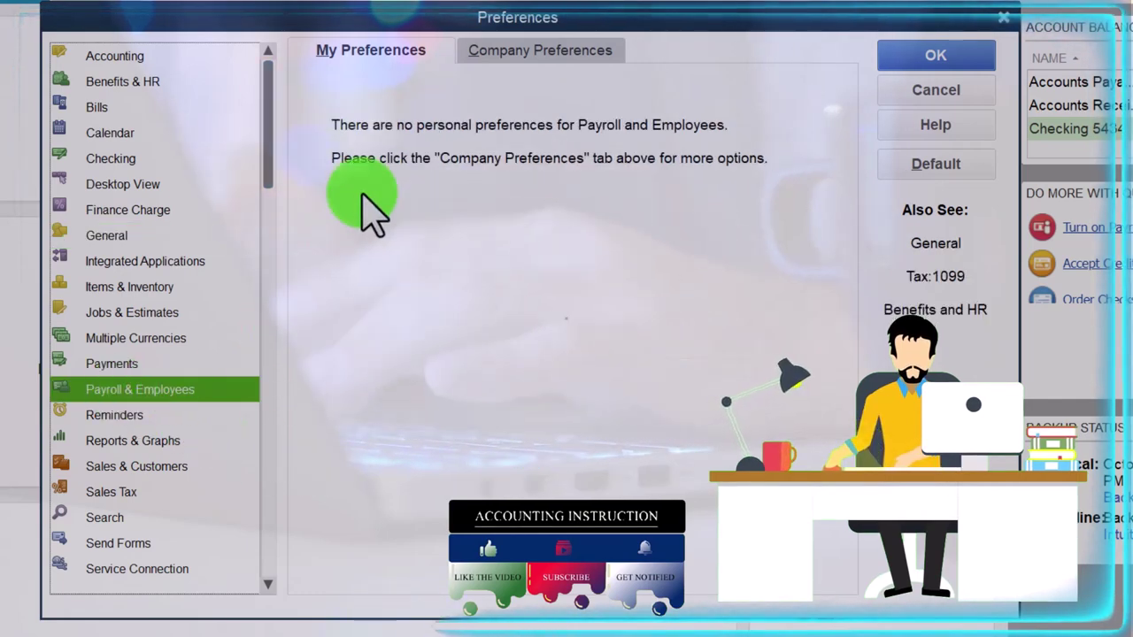
{"action": "left_click", "coordinate": [509, 51]}
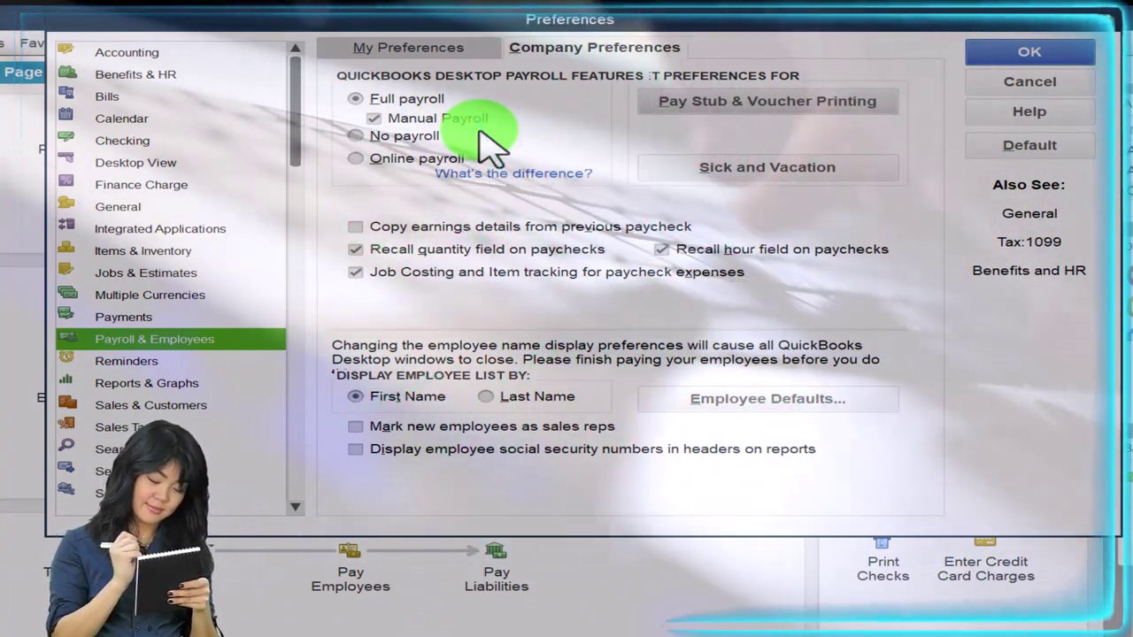
Move the Preferences window down and open the Pay Stub & Voucher Printing settings.
{"action": "left_click_drag", "start_coordinate": [465, 20], "coordinate": [463, 77]}
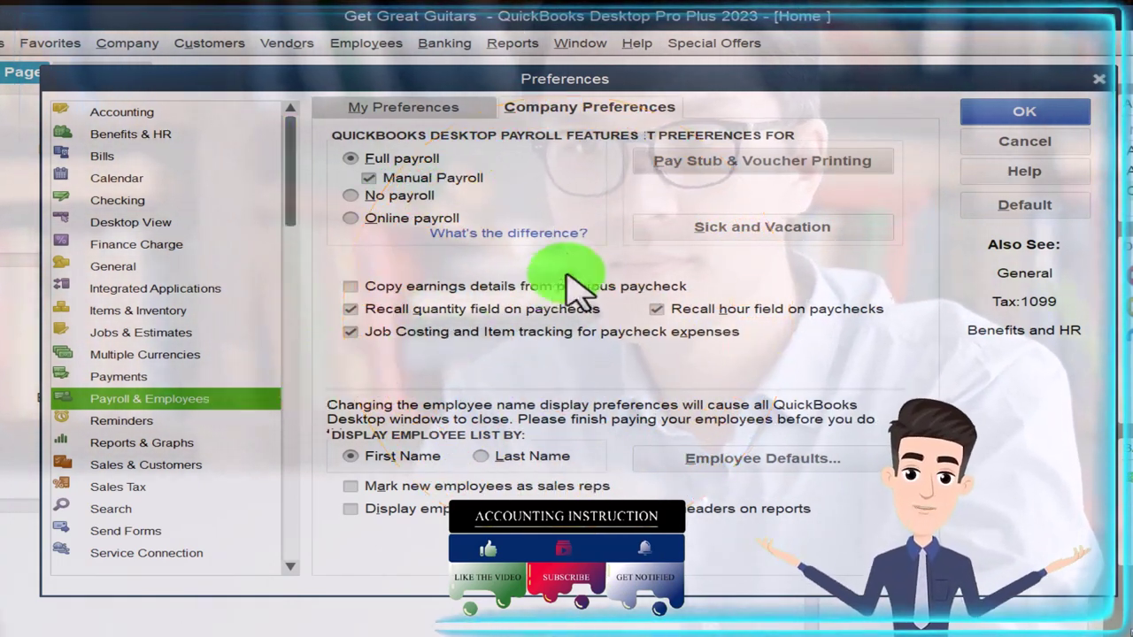
{"action": "left_click", "coordinate": [772, 167]}
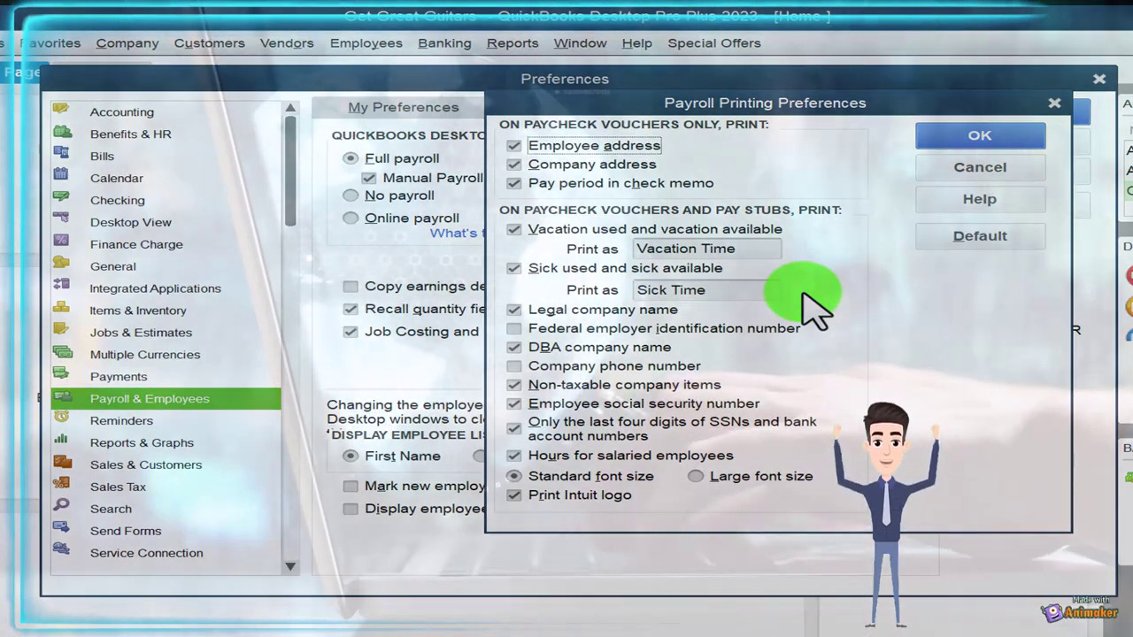
Close the payroll printing preferences and the Sick and Vacation defaults without changes.
{"action": "left_click", "coordinate": [1051, 106]}
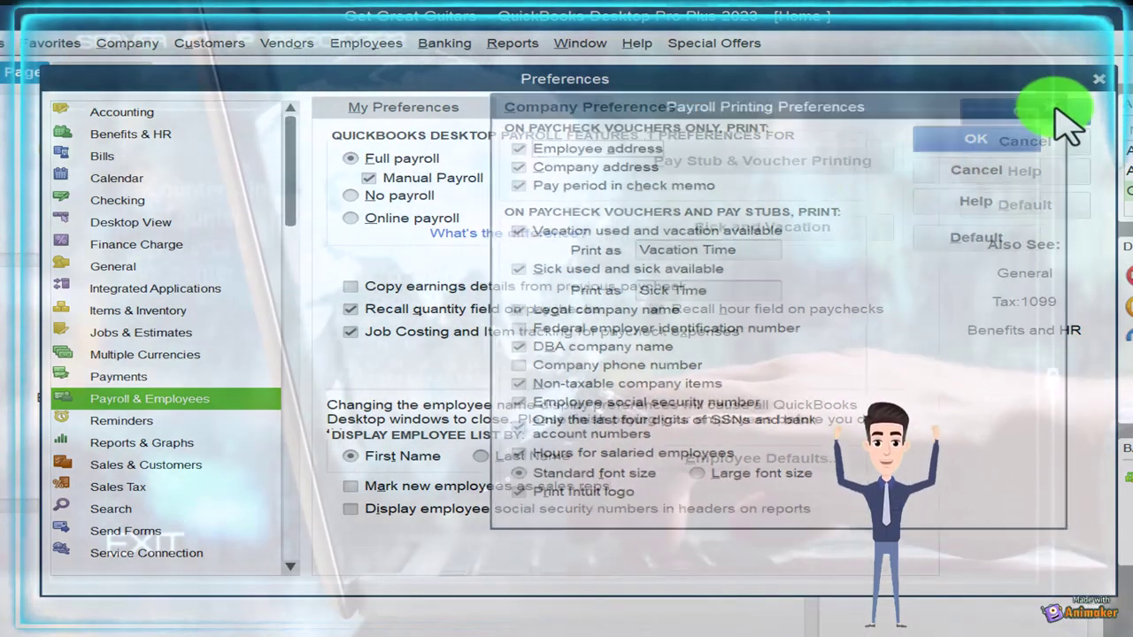
{"action": "left_click", "coordinate": [773, 232]}
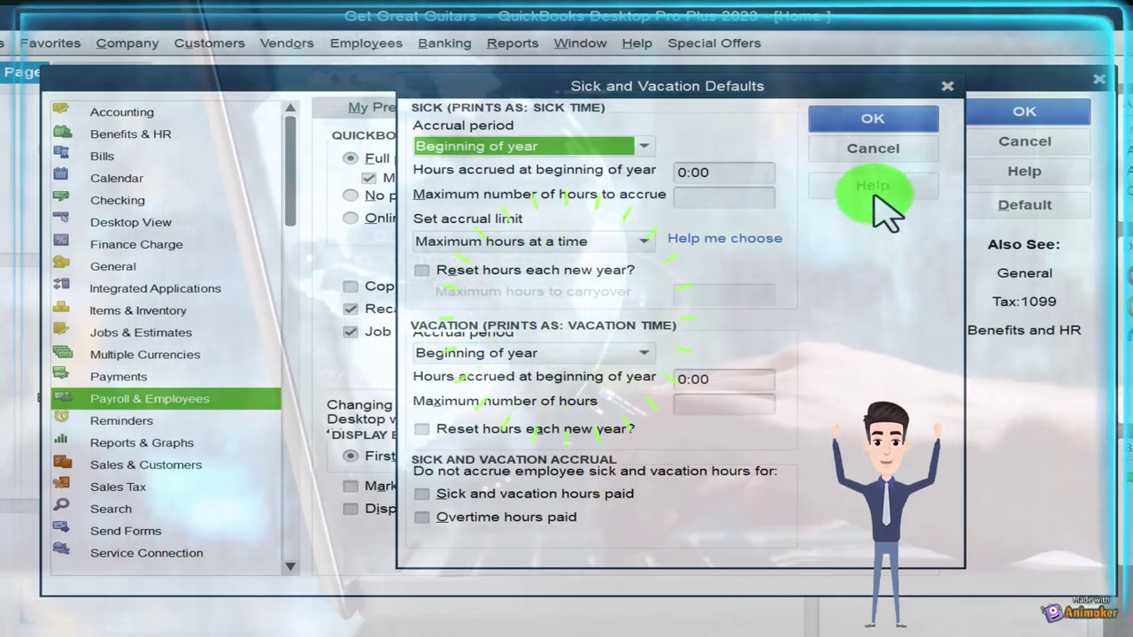
{"action": "left_click", "coordinate": [950, 85]}
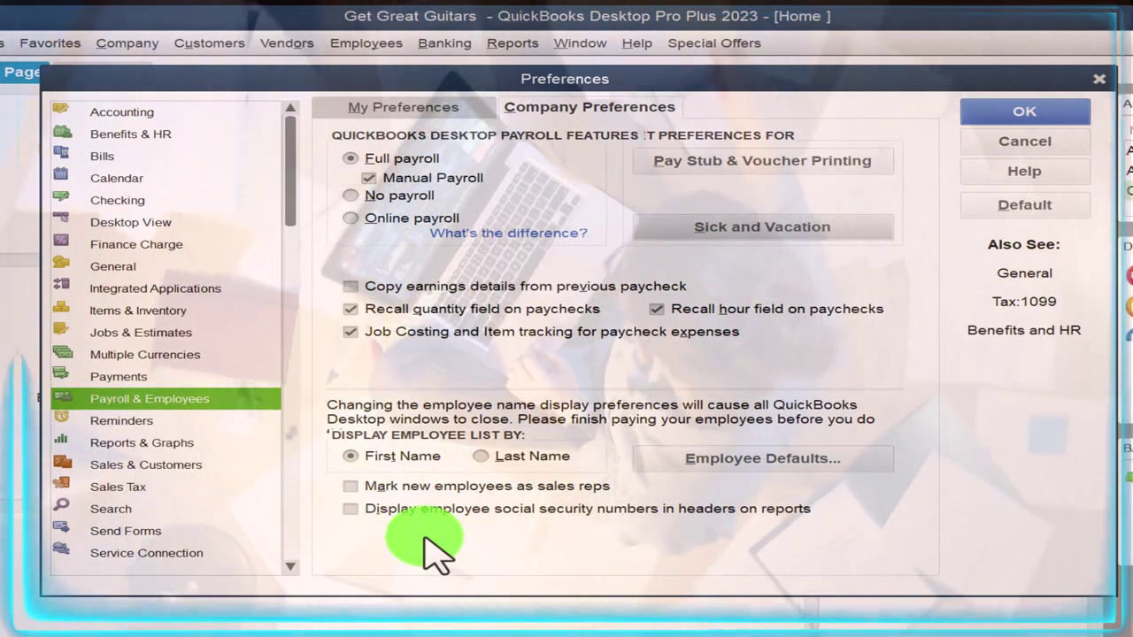
Set Monthly as the new-employee default pay frequency and save the preferences.
{"action": "left_click", "coordinate": [666, 462]}
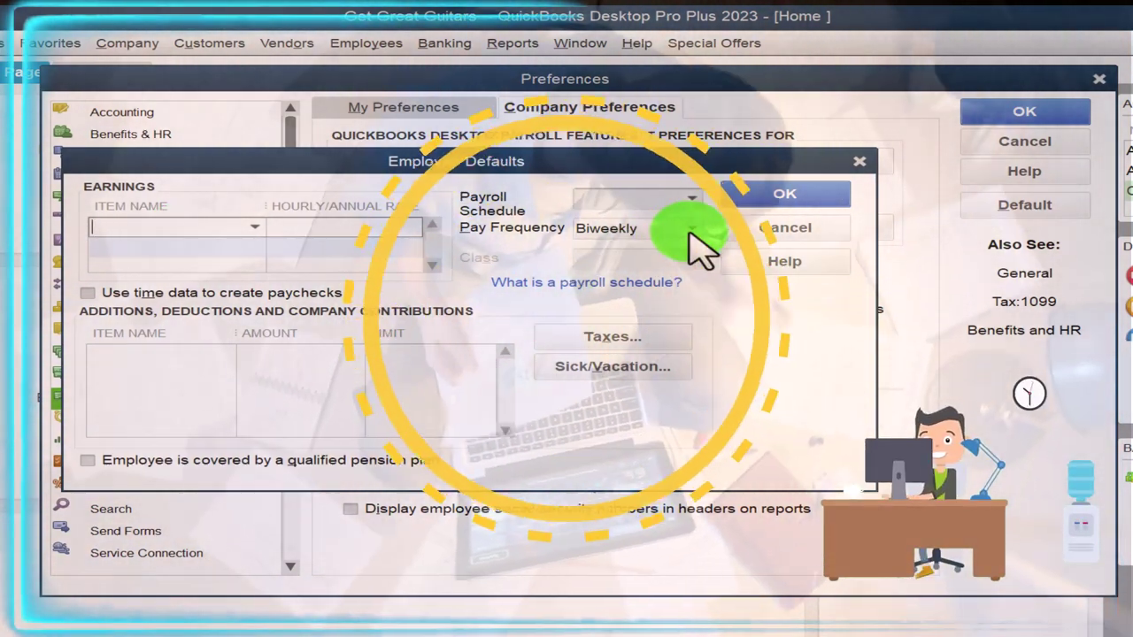
{"action": "left_click", "coordinate": [688, 200]}
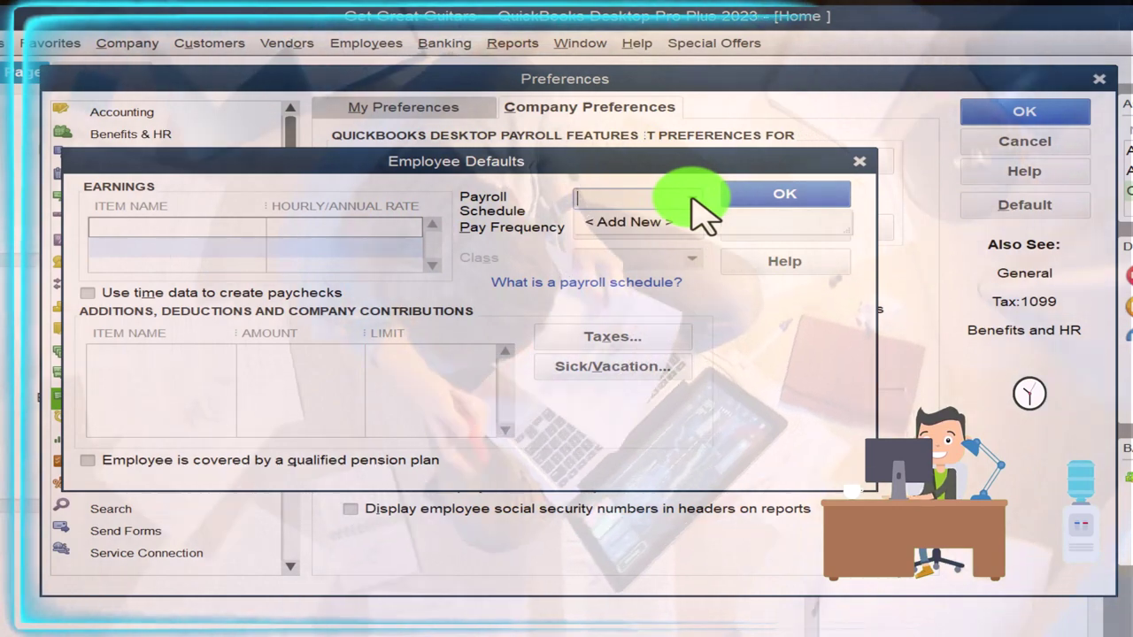
{"action": "left_click", "coordinate": [688, 200]}
{"action": "left_click", "coordinate": [688, 229]}
{"action": "left_click", "coordinate": [688, 230]}
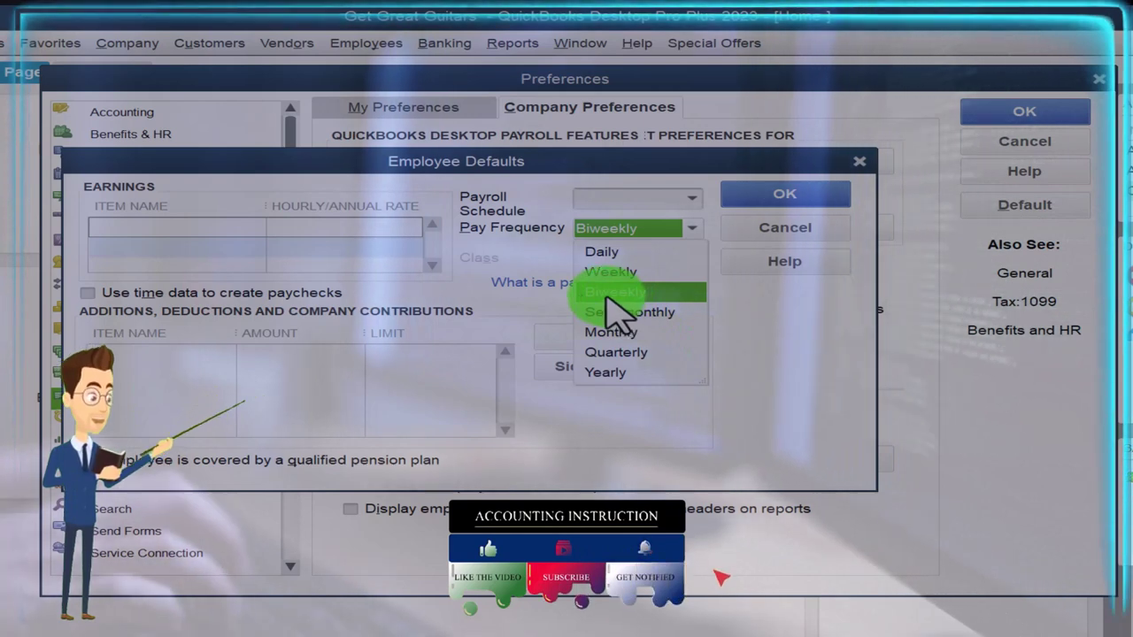
{"action": "left_click", "coordinate": [616, 332]}
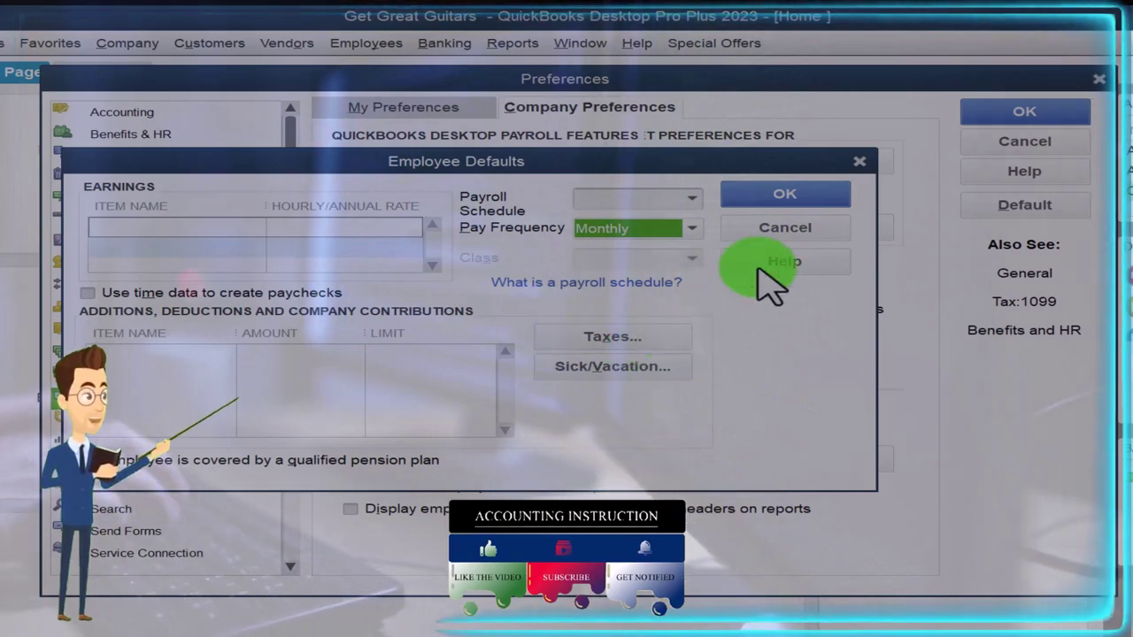
{"action": "left_click", "coordinate": [812, 197]}
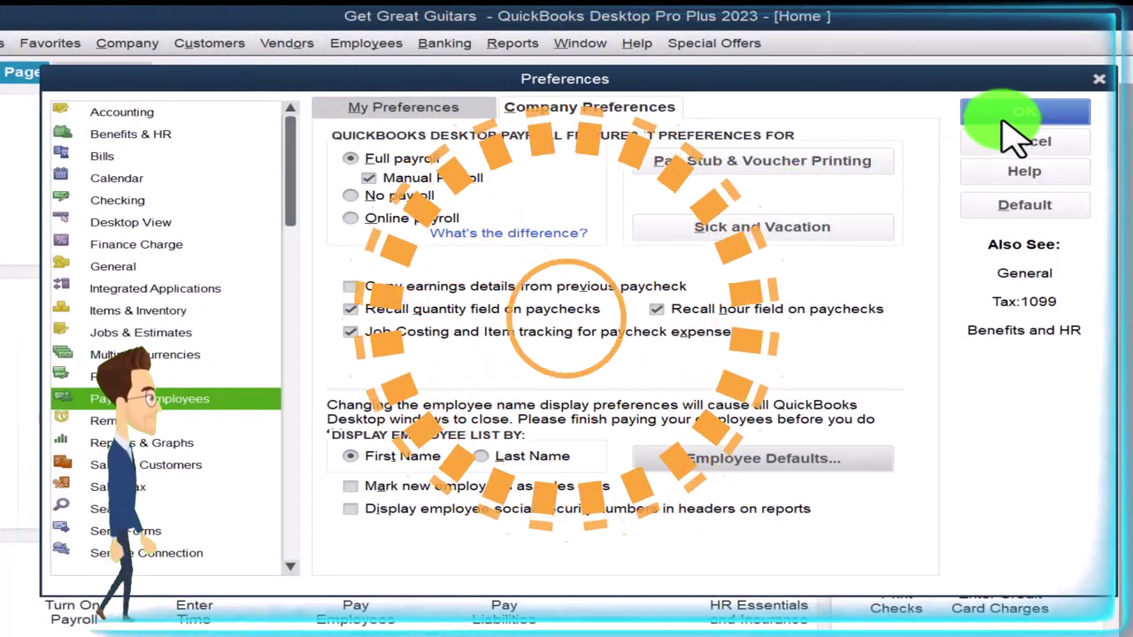
{"action": "left_click", "coordinate": [1005, 122]}
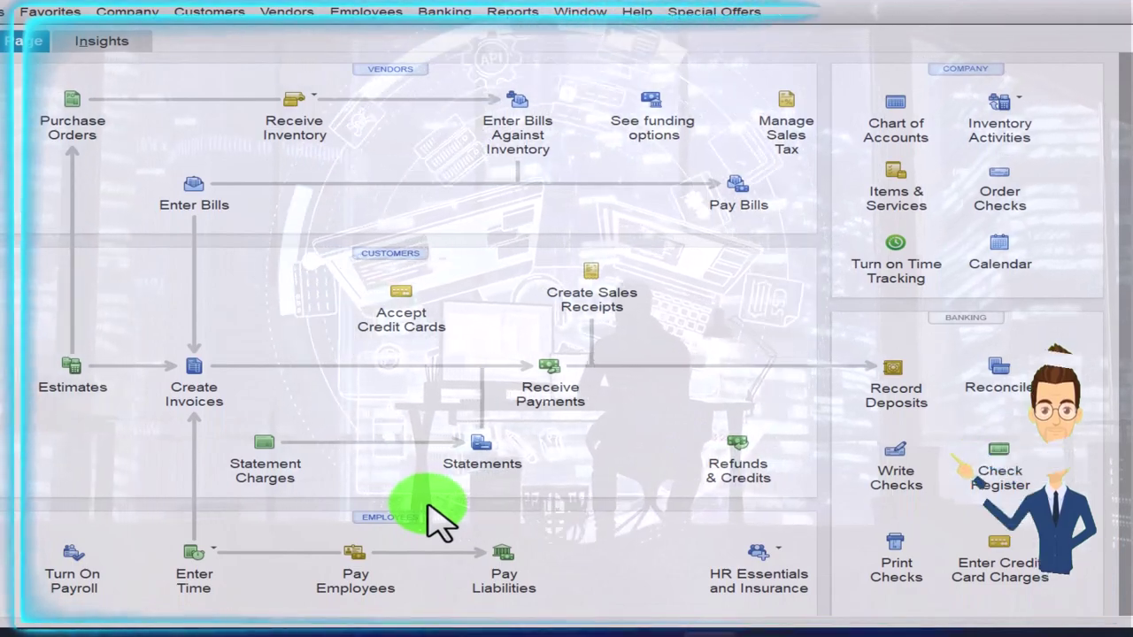
Open the Payroll Item List and review Medicare, Social Security and Federal Unemployment items.
{"action": "left_click", "coordinate": [4, 12]}
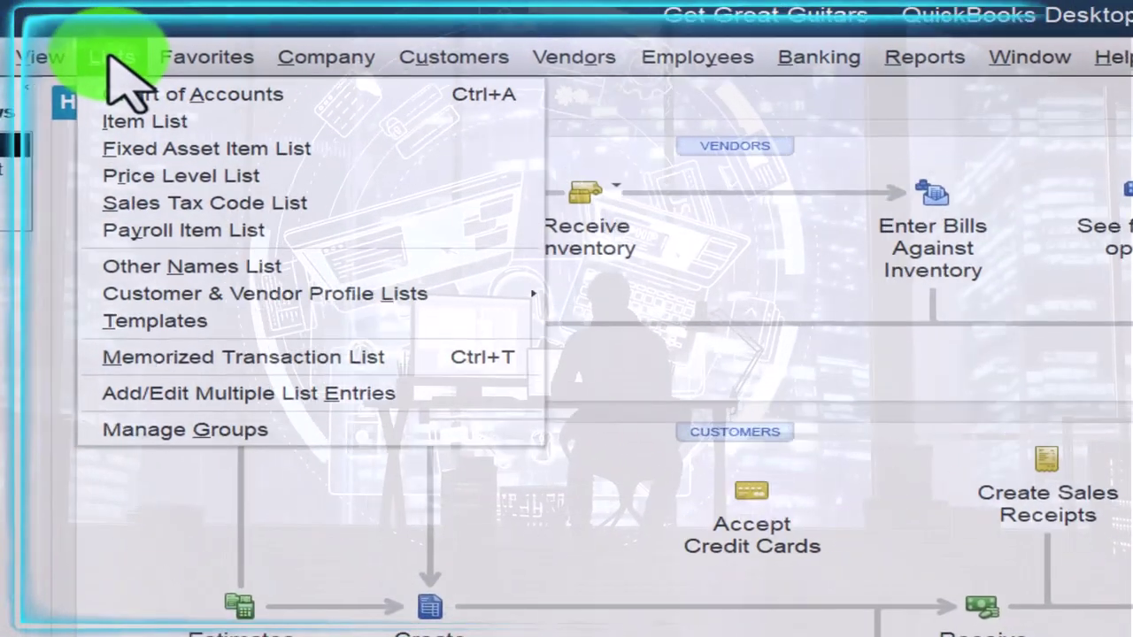
{"action": "left_click", "coordinate": [345, 241]}
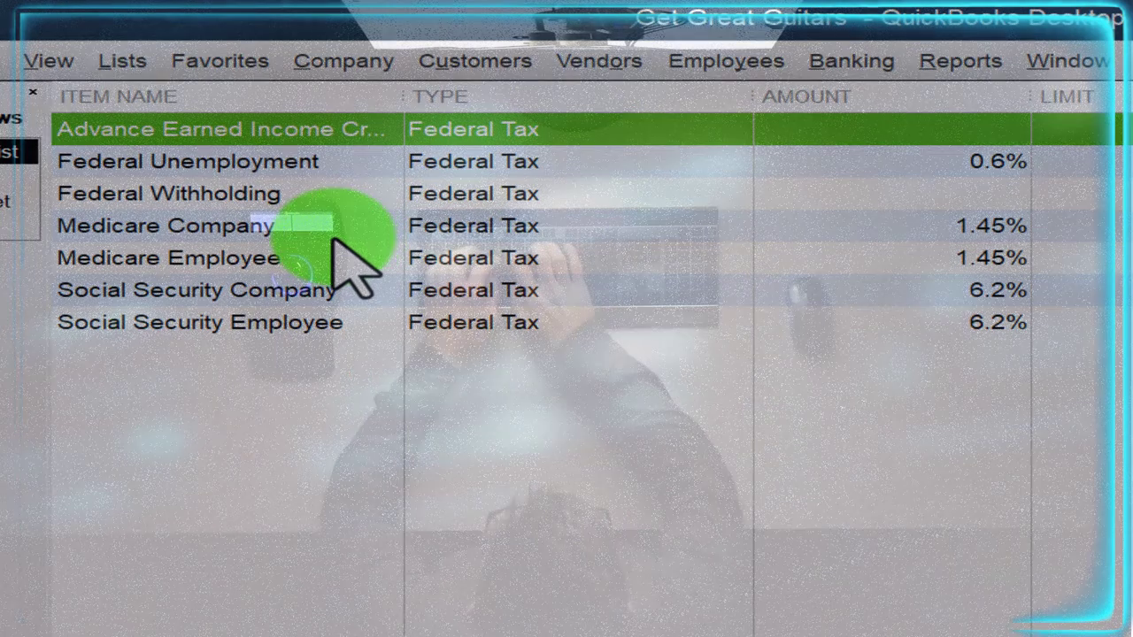
{"action": "left_click", "coordinate": [336, 232]}
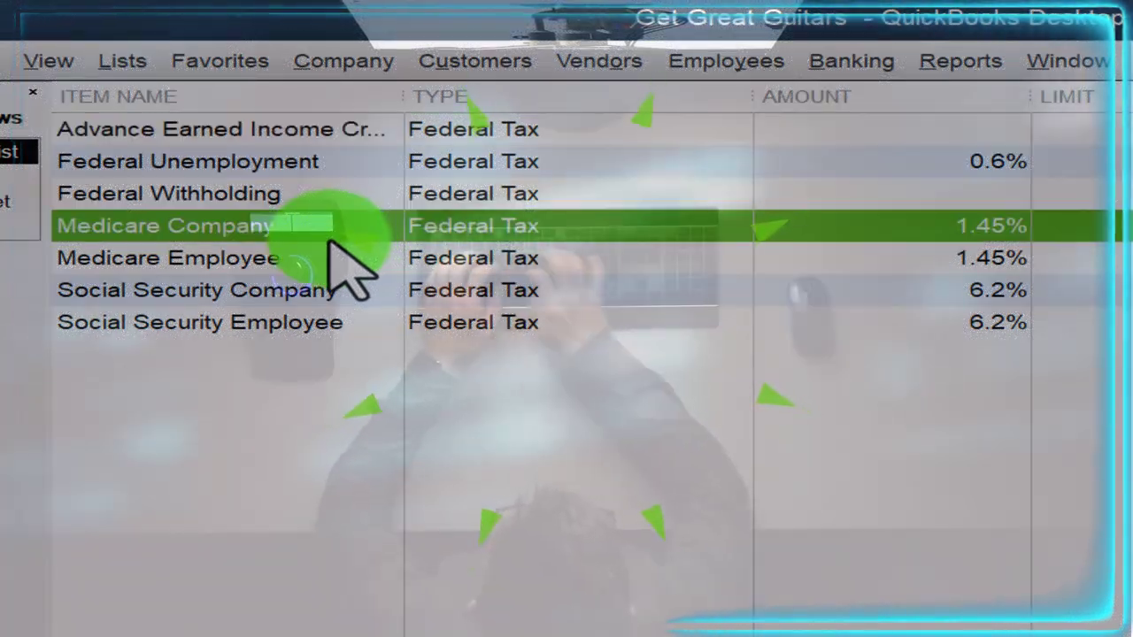
{"action": "left_click", "coordinate": [343, 298]}
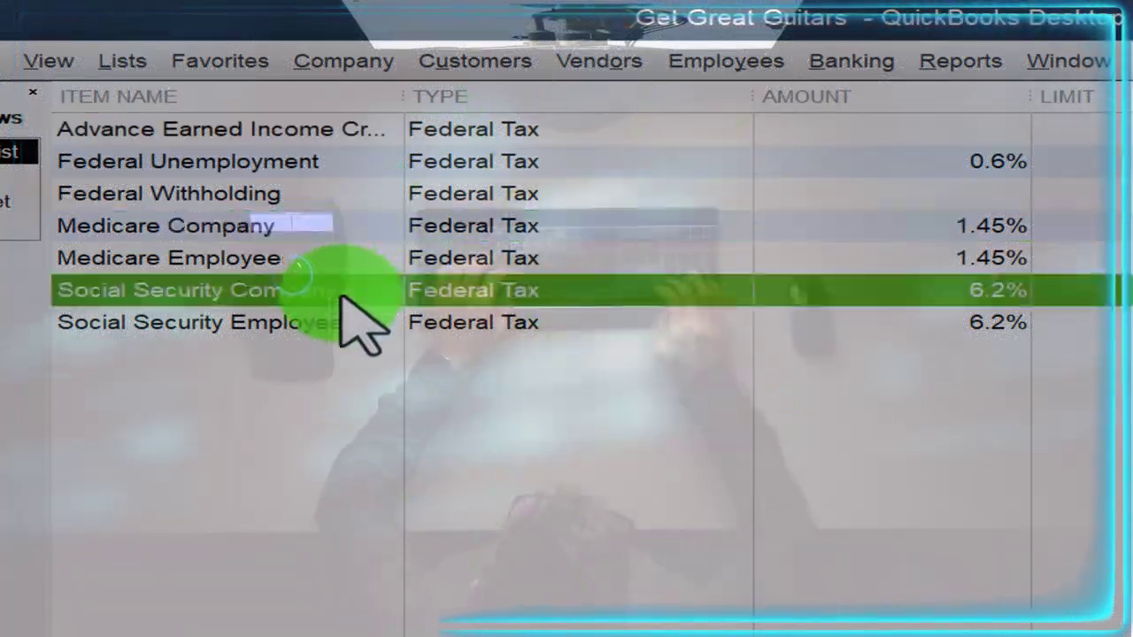
{"action": "left_click", "coordinate": [342, 166]}
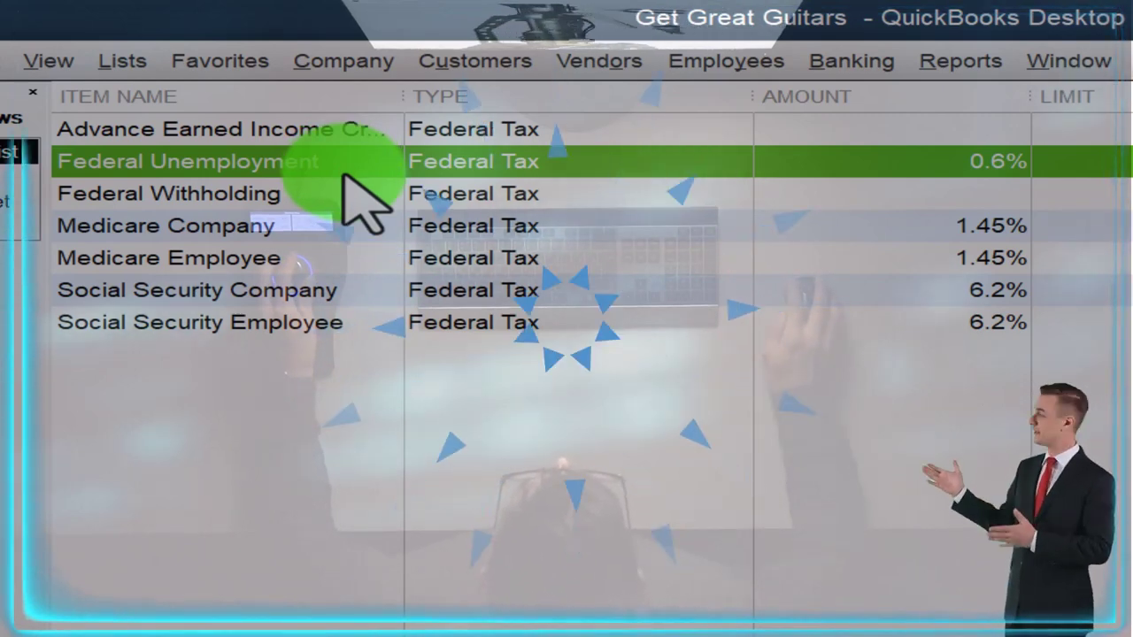
Open the product and service Item List briefly, then close it.
{"action": "left_click", "coordinate": [141, 66]}
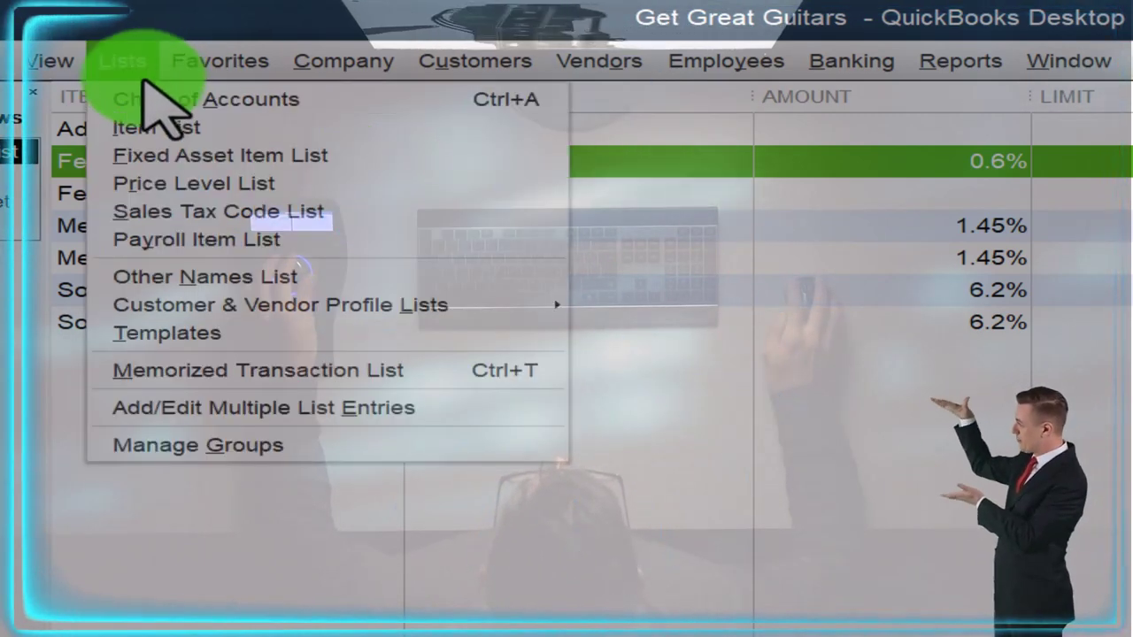
{"action": "left_click", "coordinate": [163, 128]}
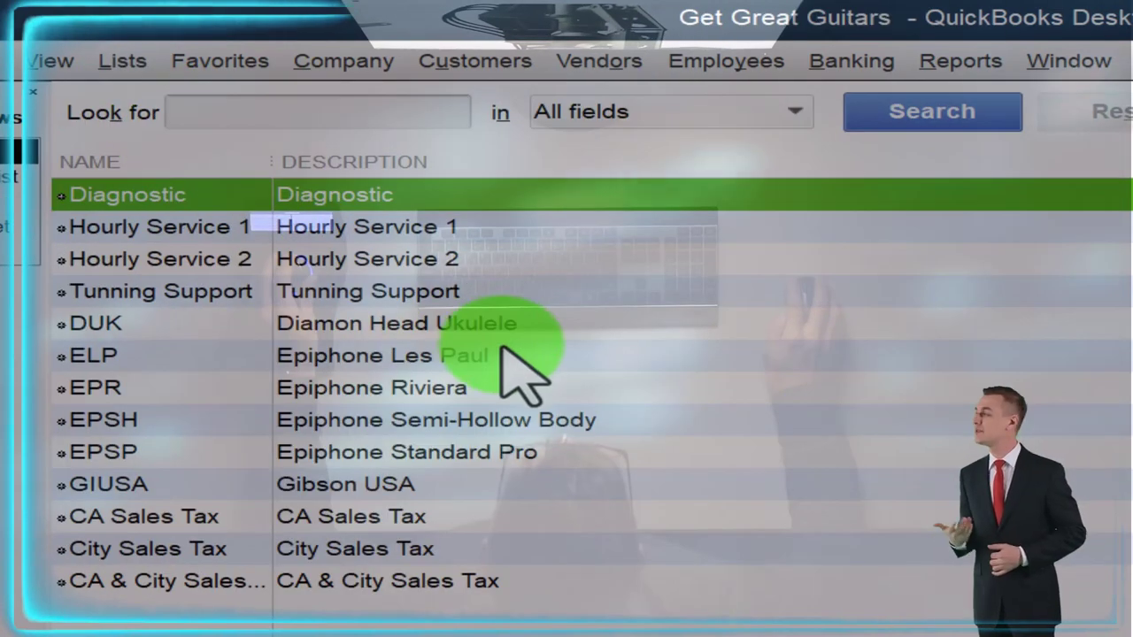
{"action": "left_click", "coordinate": [115, 60]}
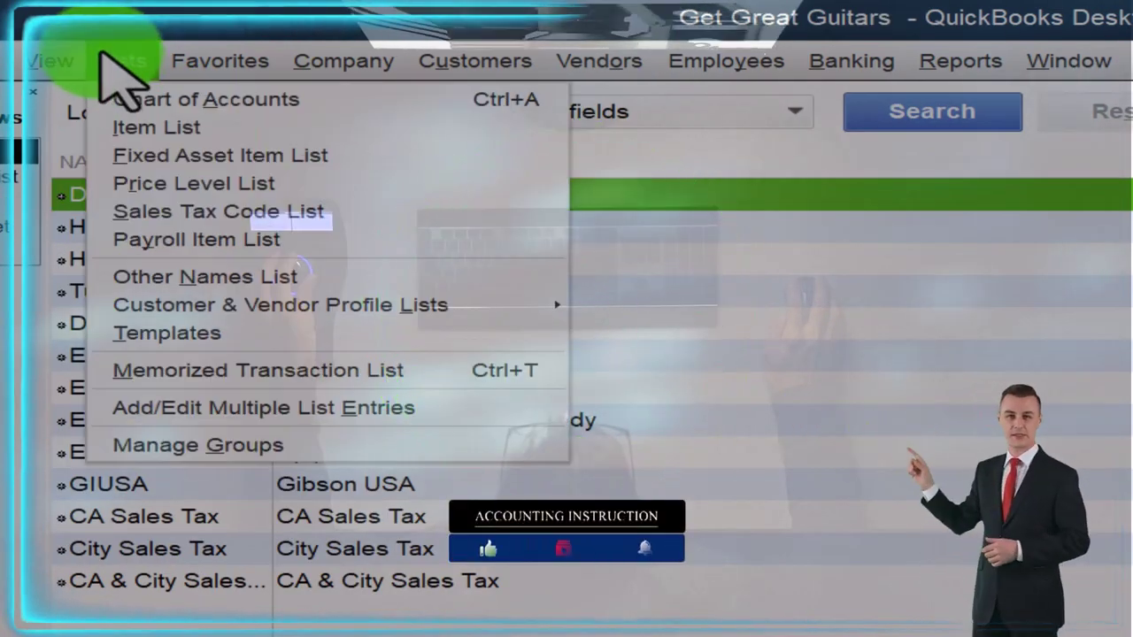
{"action": "left_click", "coordinate": [177, 128]}
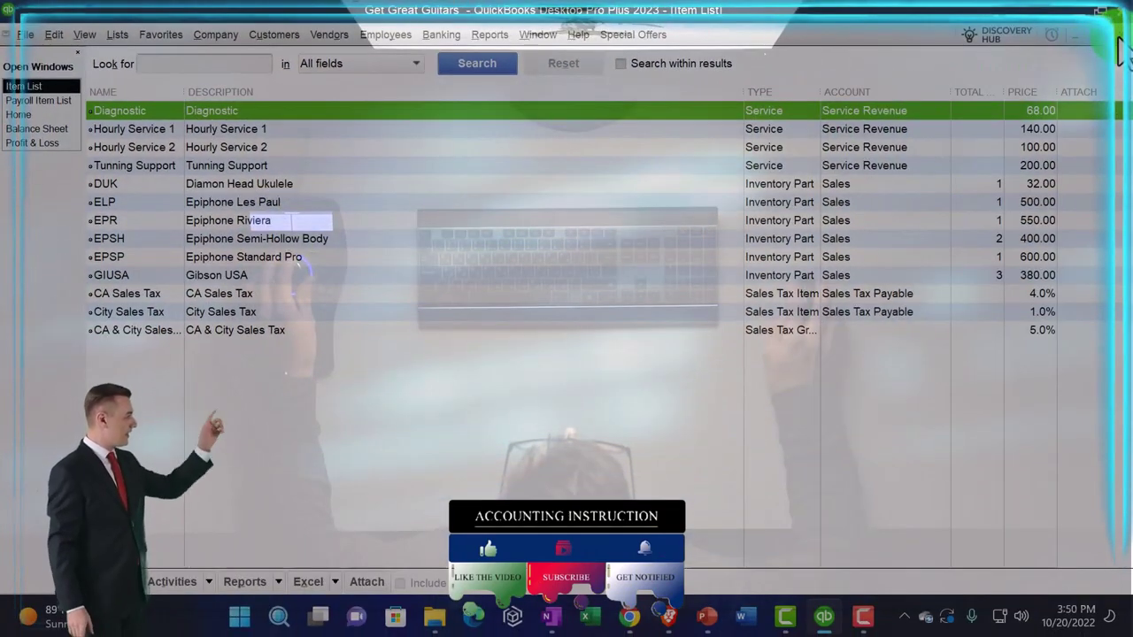
{"action": "left_click", "coordinate": [1119, 36]}
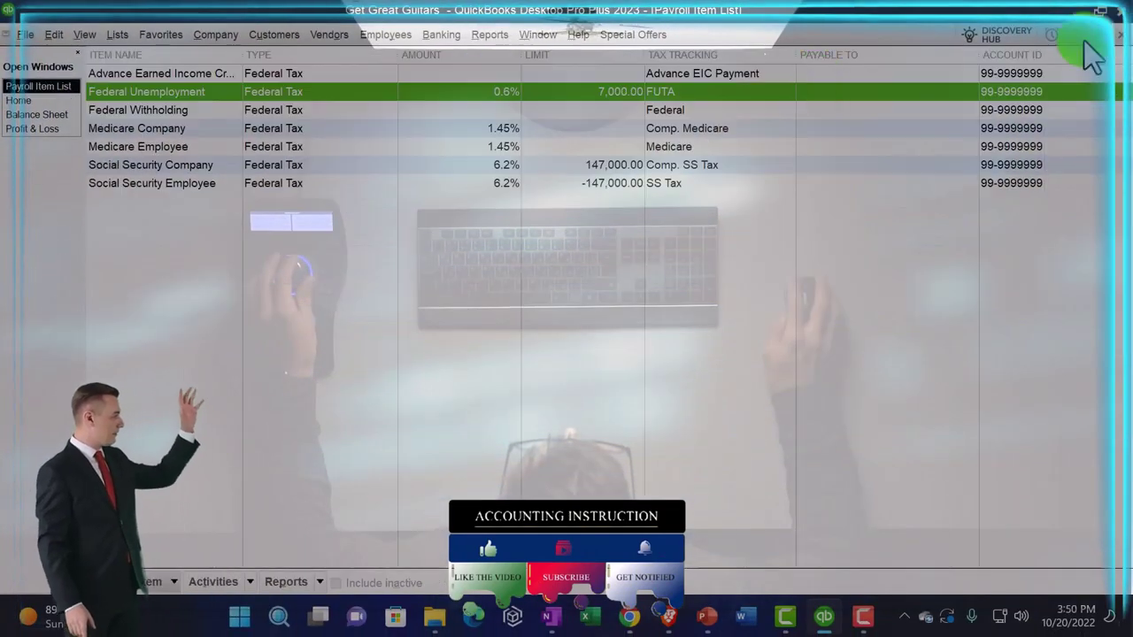
From the Employee Center, start a new employee and enter the employee's legal name.
{"action": "left_click", "coordinate": [40, 102]}
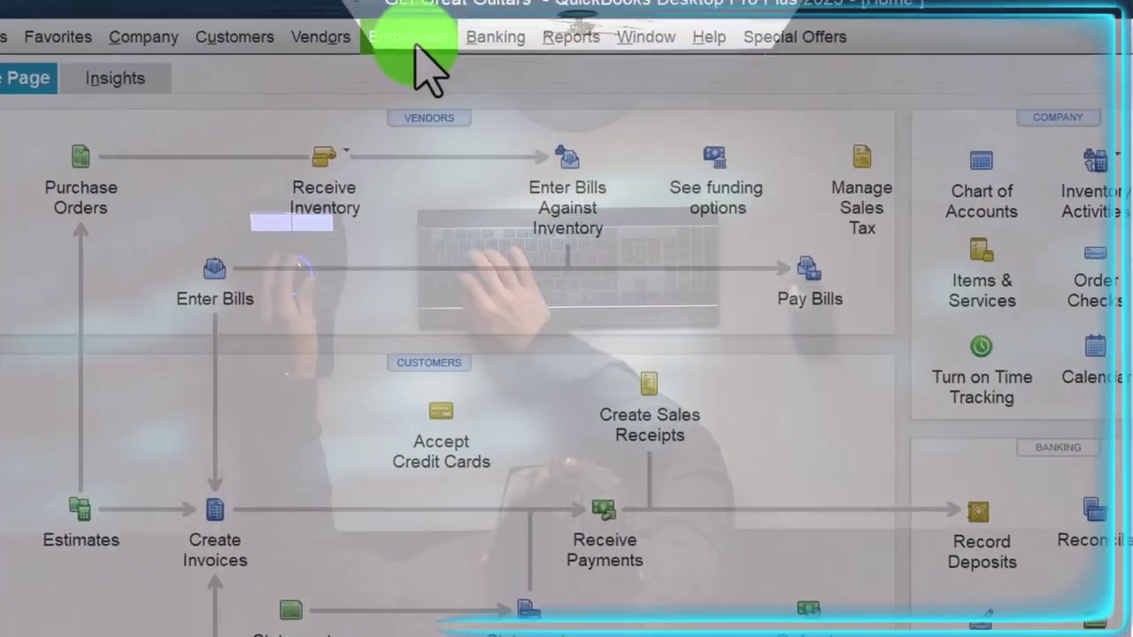
{"action": "left_click", "coordinate": [443, 35]}
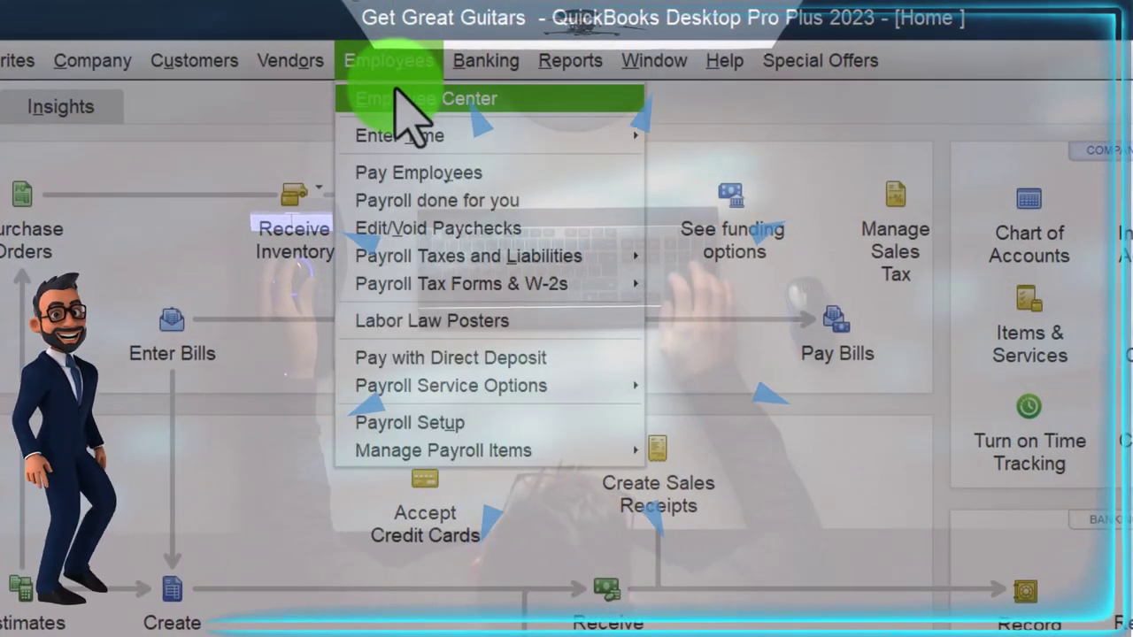
{"action": "left_click", "coordinate": [399, 88]}
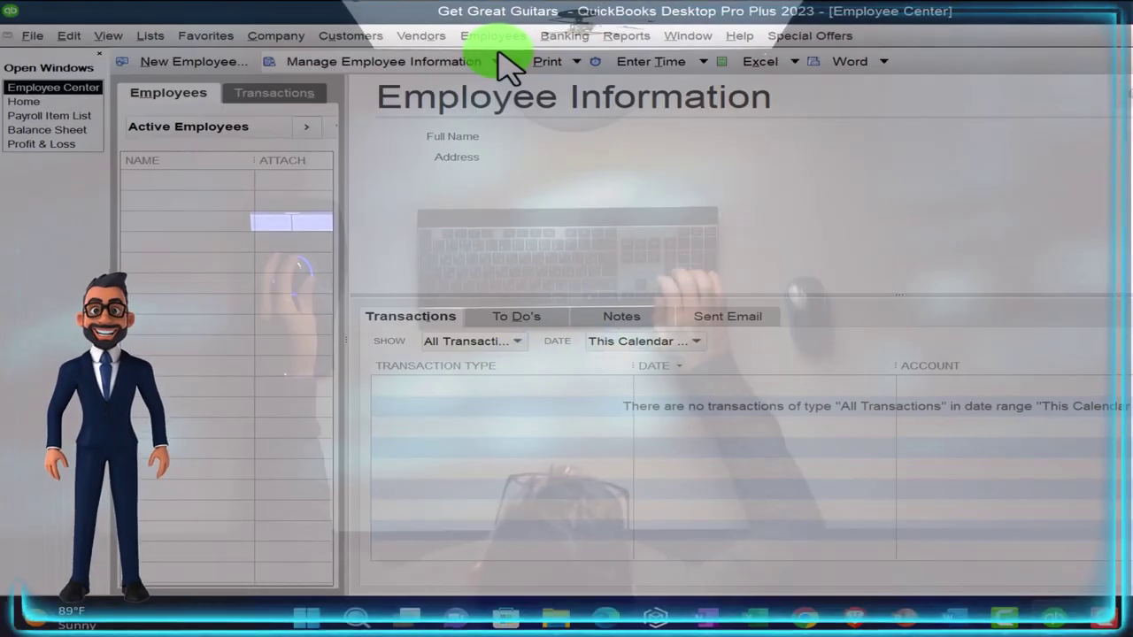
{"action": "left_click", "coordinate": [195, 62]}
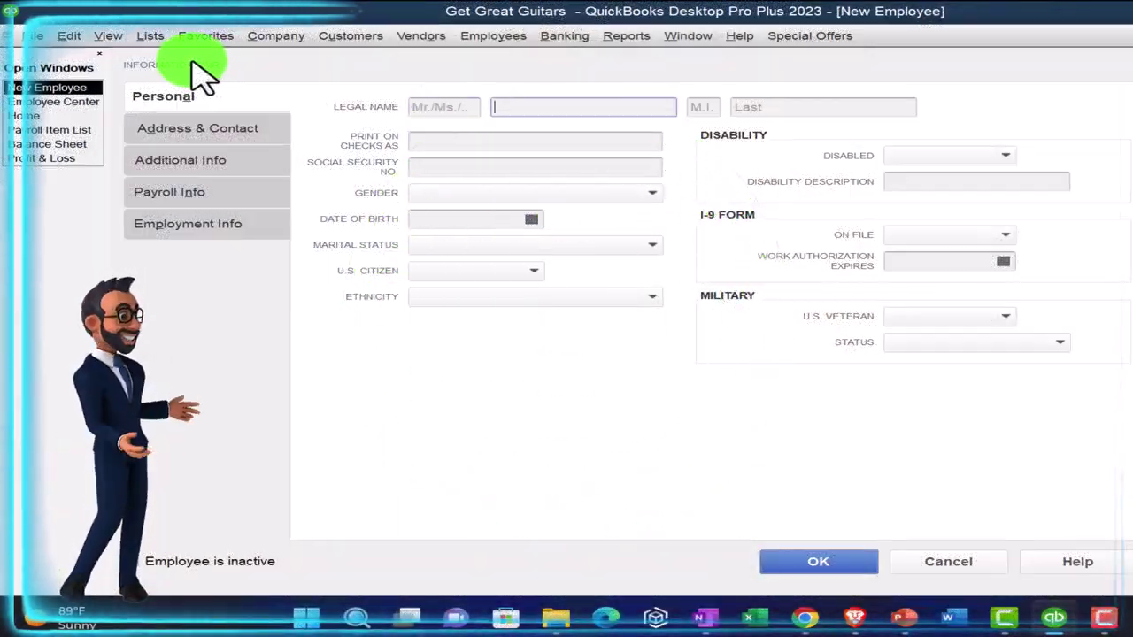
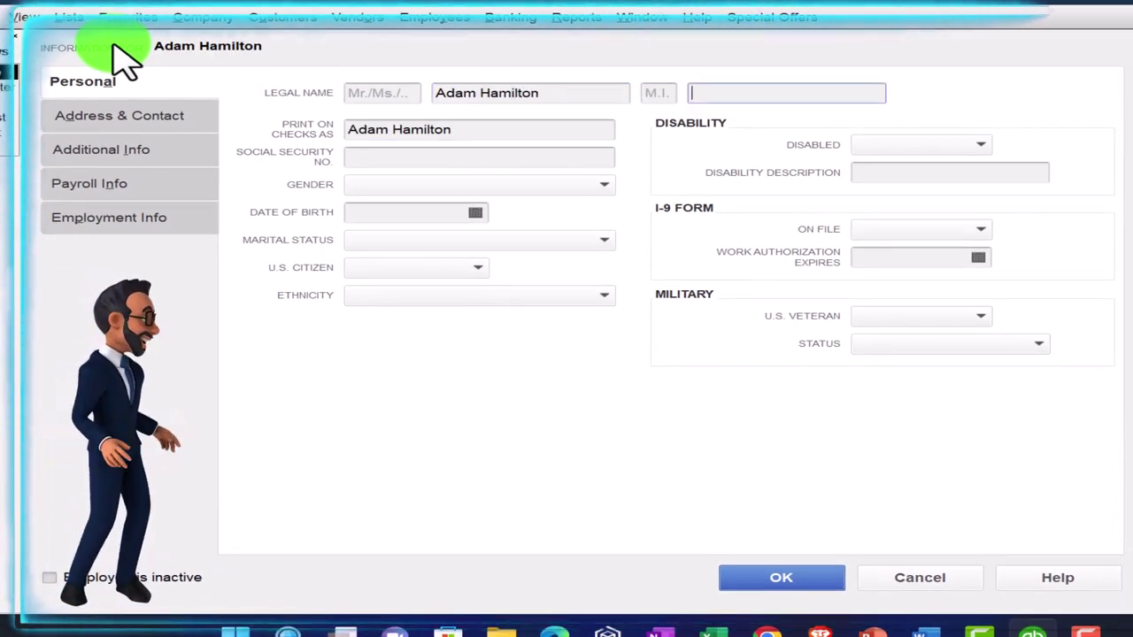
{"action": "key", "text": "Tab"}
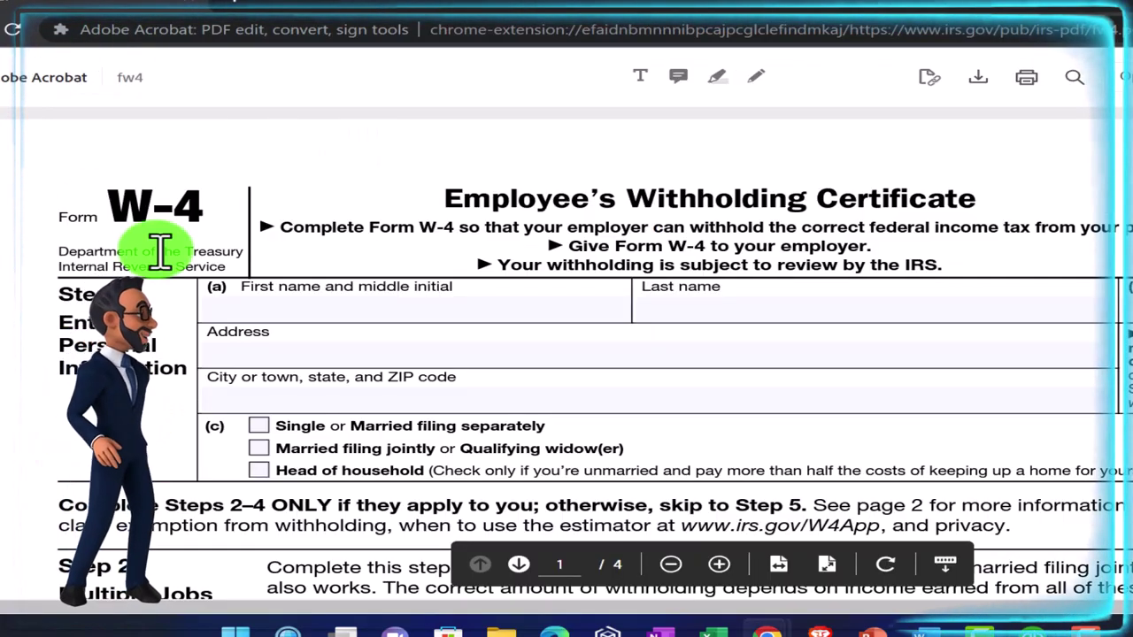
Scroll through the Form W-4 PDF, then minimize the browser to return to QuickBooks.
{"action": "scroll", "coordinate": [159, 257], "scroll_direction": "down", "scroll_amount": 2}
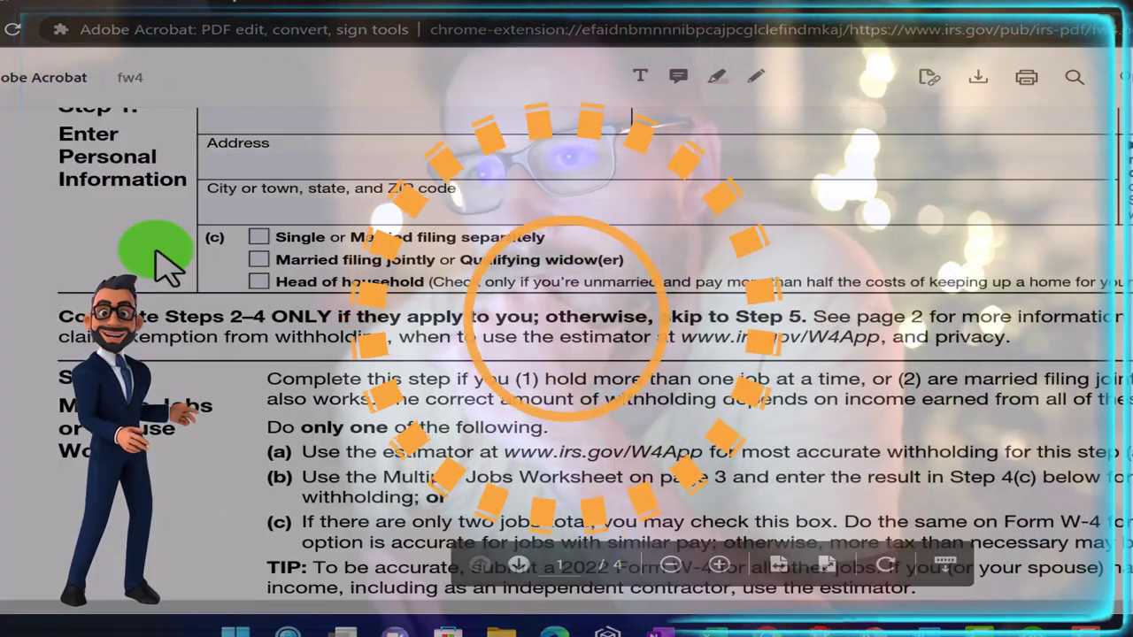
{"action": "scroll", "coordinate": [162, 257], "scroll_direction": "down", "scroll_amount": 2}
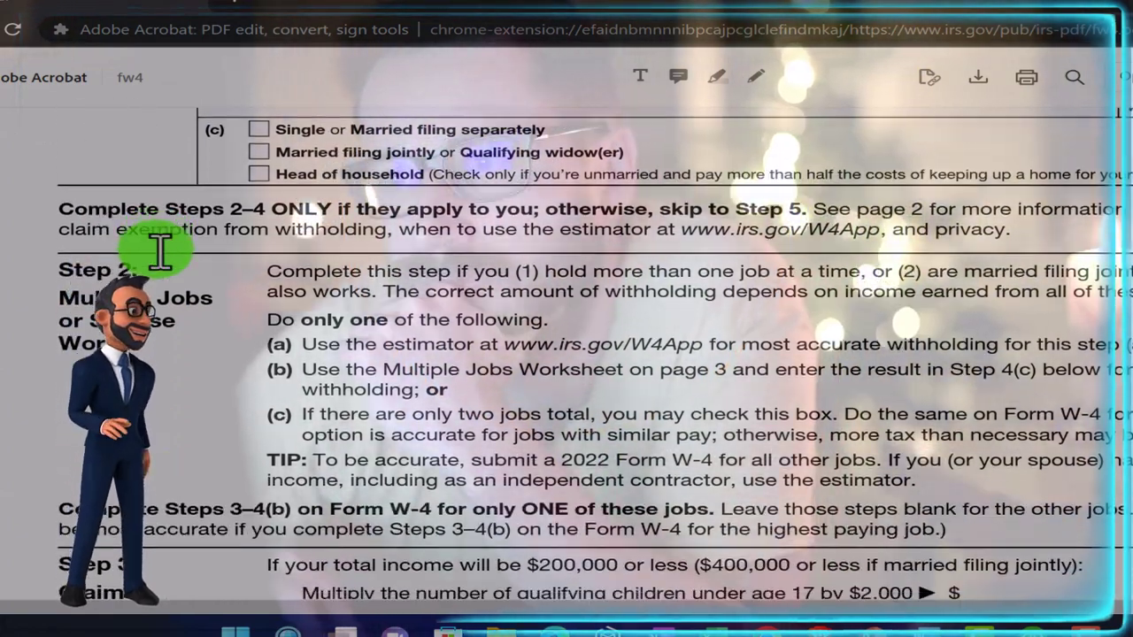
{"action": "scroll", "coordinate": [162, 255], "scroll_direction": "up", "scroll_amount": 4}
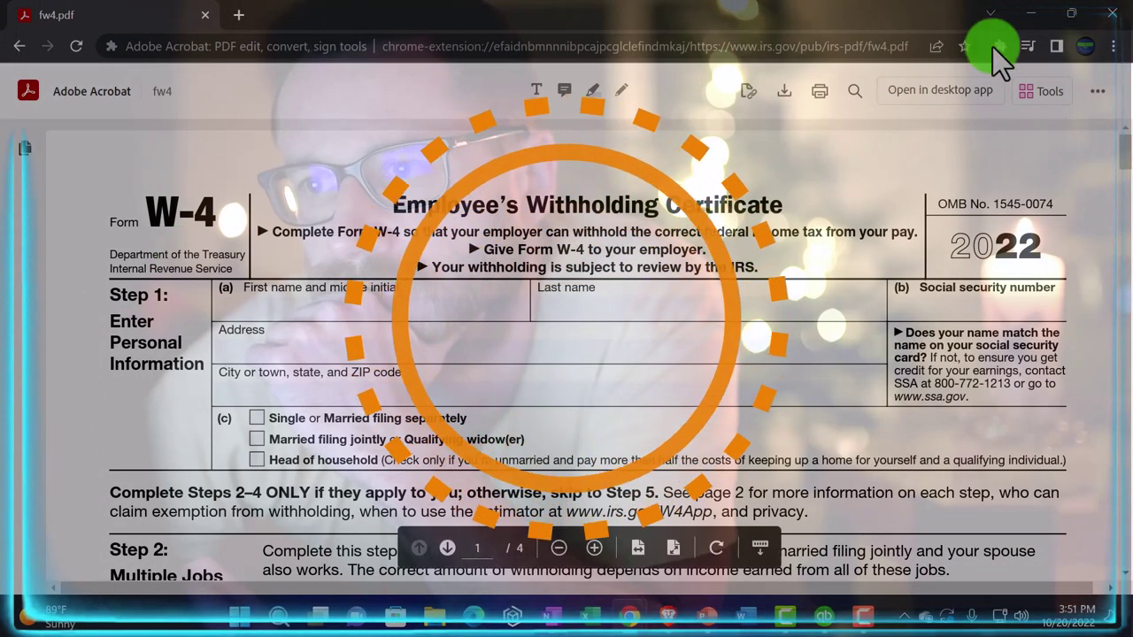
{"action": "left_click", "coordinate": [1029, 16]}
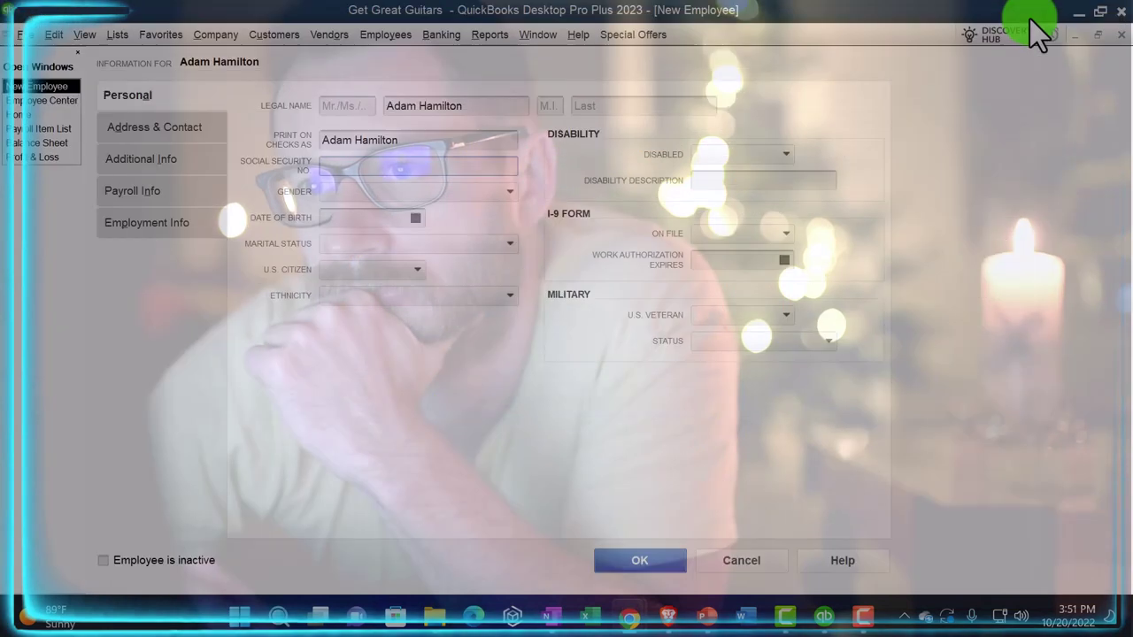
Enter the employee's social security number, gender Male and marital status Single.
{"action": "left_click", "coordinate": [350, 160]}
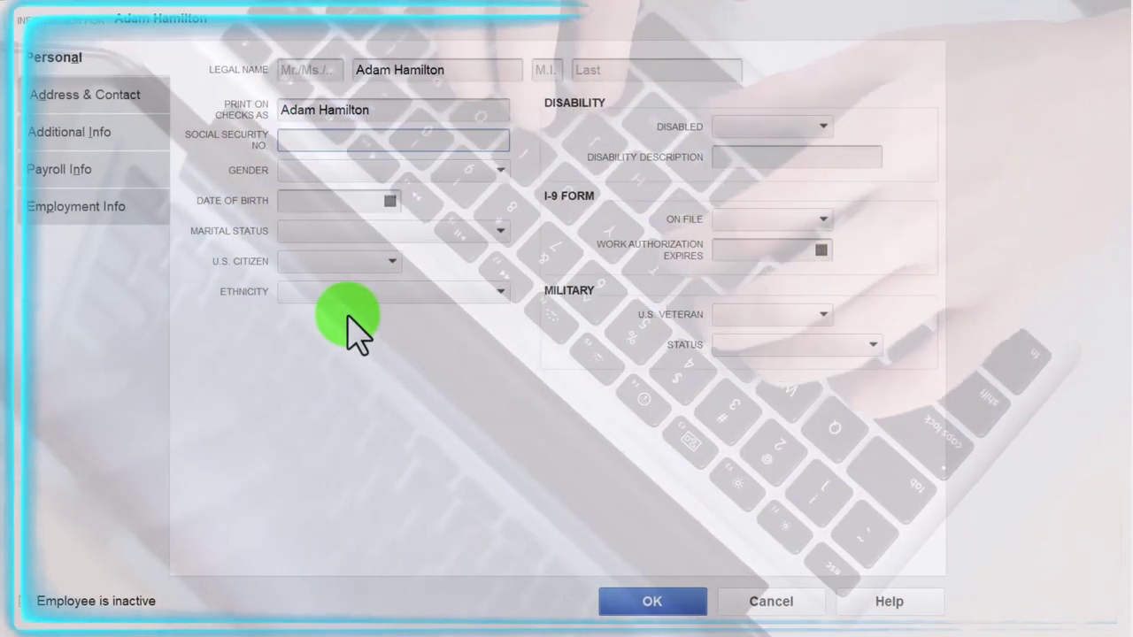
{"action": "type", "text": "565"}
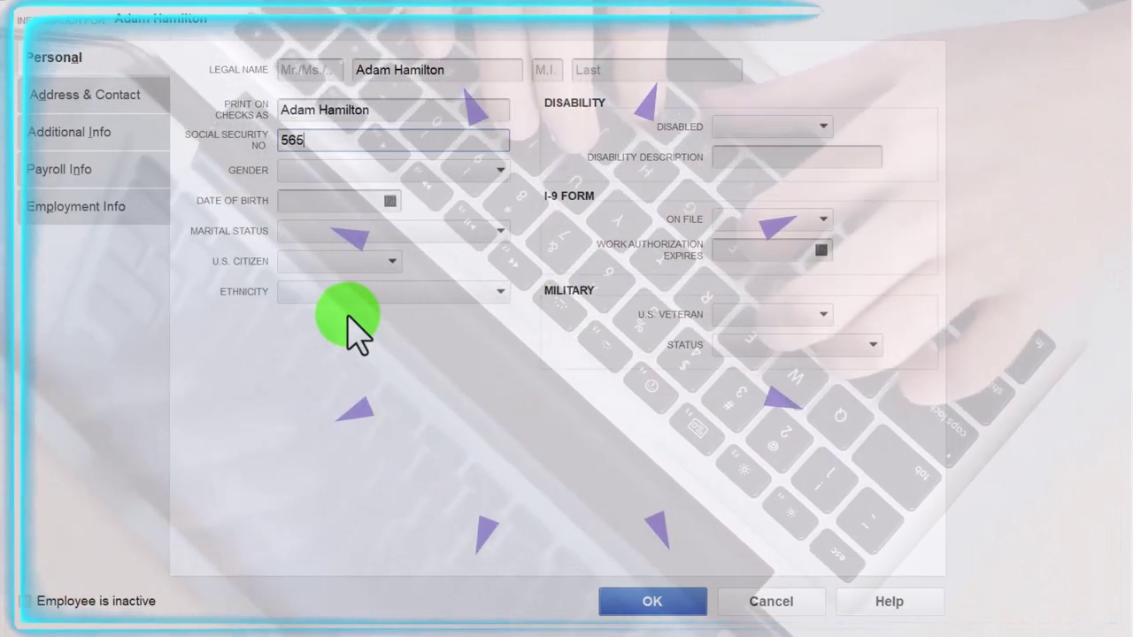
{"action": "type", "text": "-65-55555"}
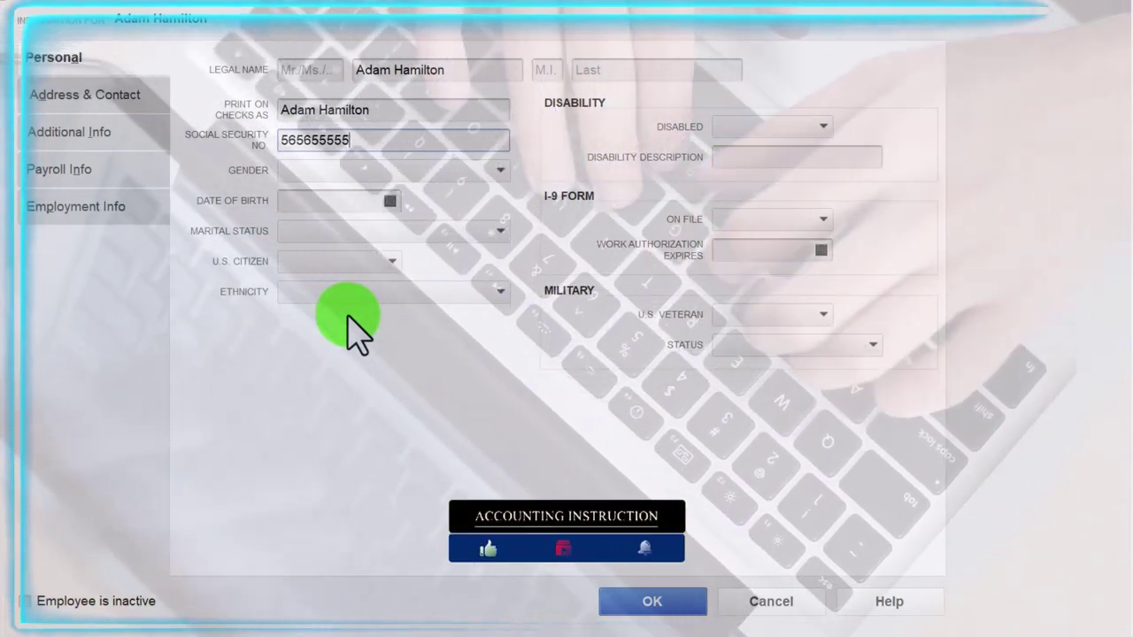
{"action": "key", "text": "Tab"}
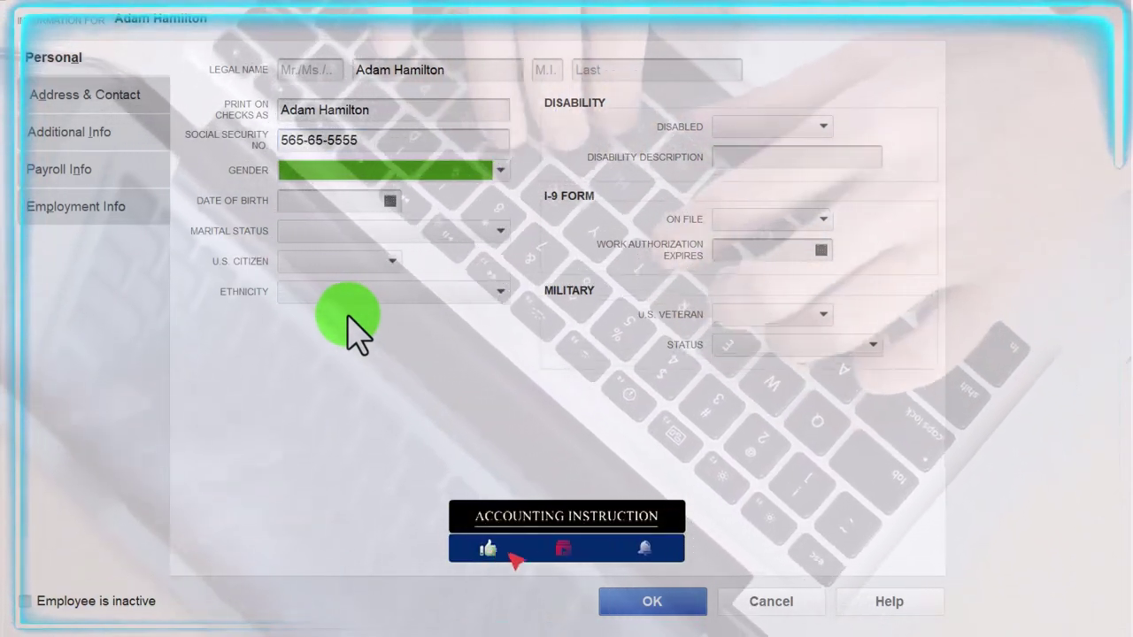
{"action": "type", "text": "Male"}
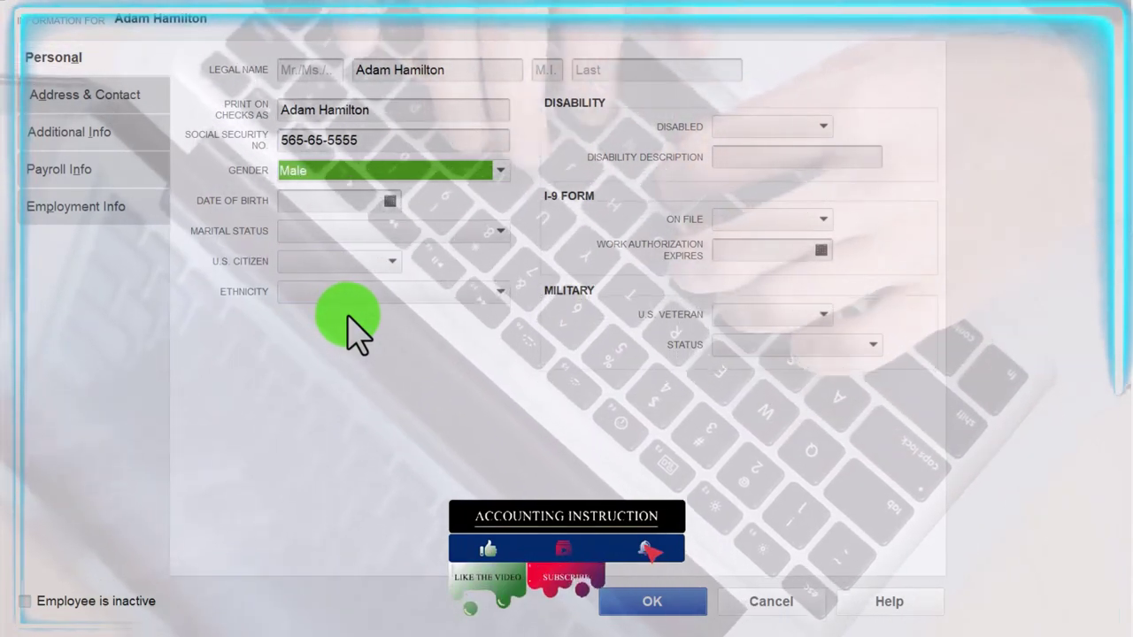
{"action": "key", "text": "Tab"}
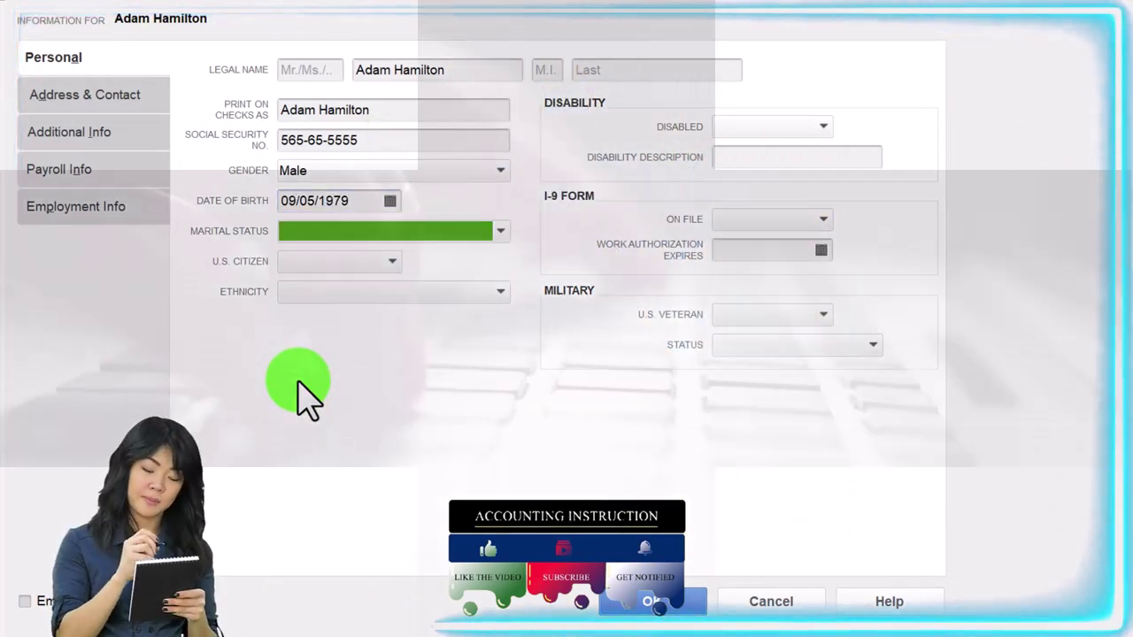
{"action": "left_click", "coordinate": [501, 232]}
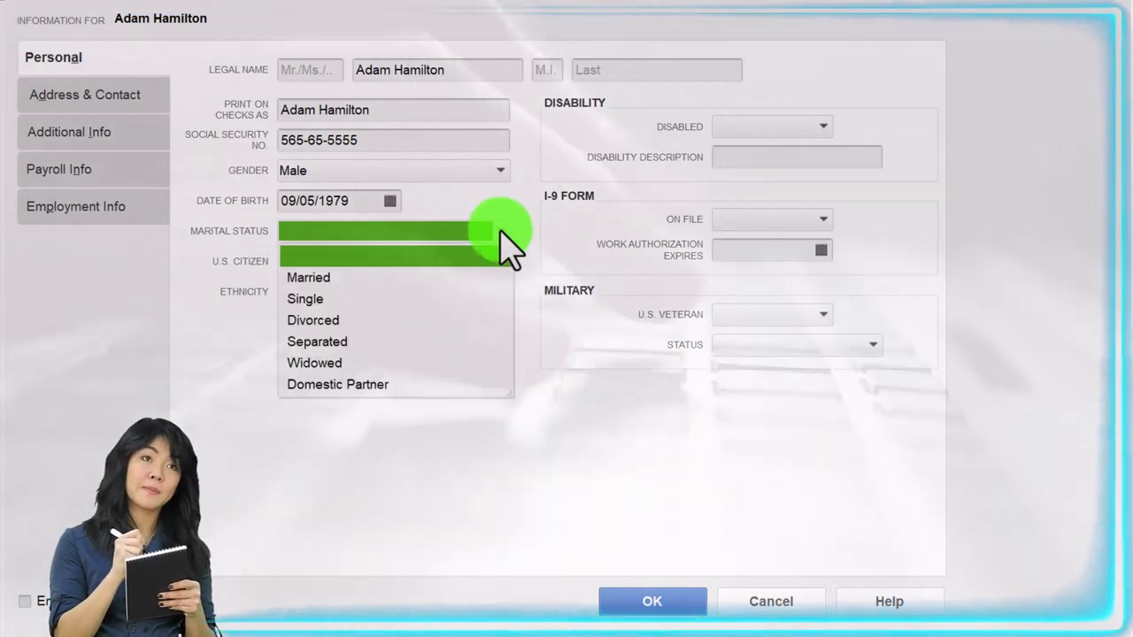
{"action": "type", "text": "s"}
{"action": "key", "text": "Tab"}
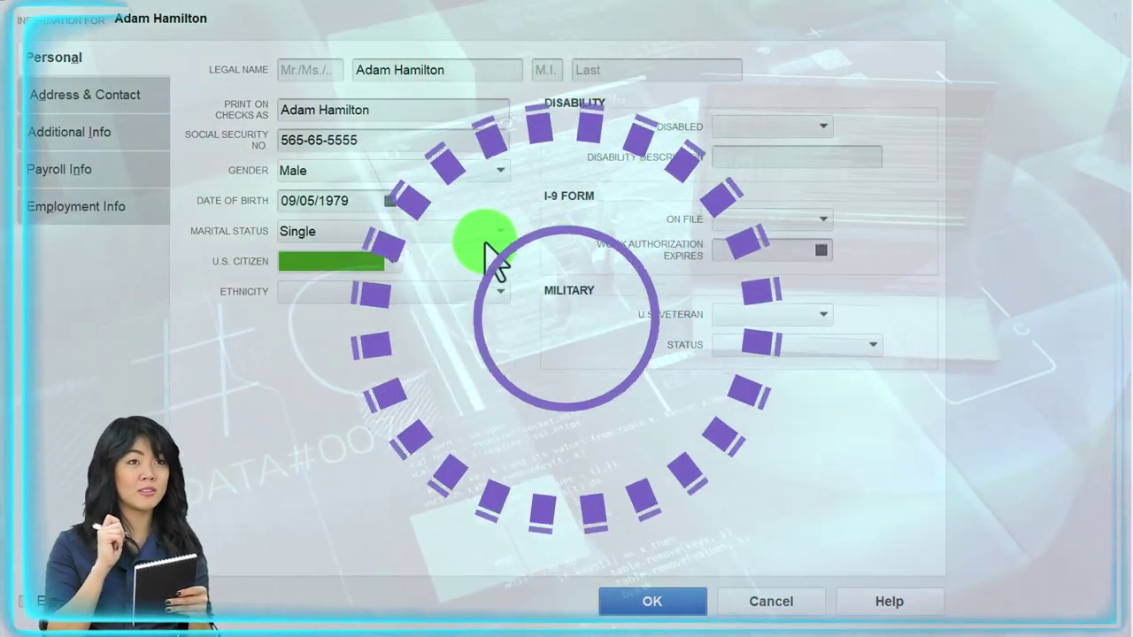
Mark the employee as U.S. citizen, ethnicity blank, not disabled, and non-veteran.
{"action": "type", "text": "y"}
{"action": "key", "text": "Tab"}
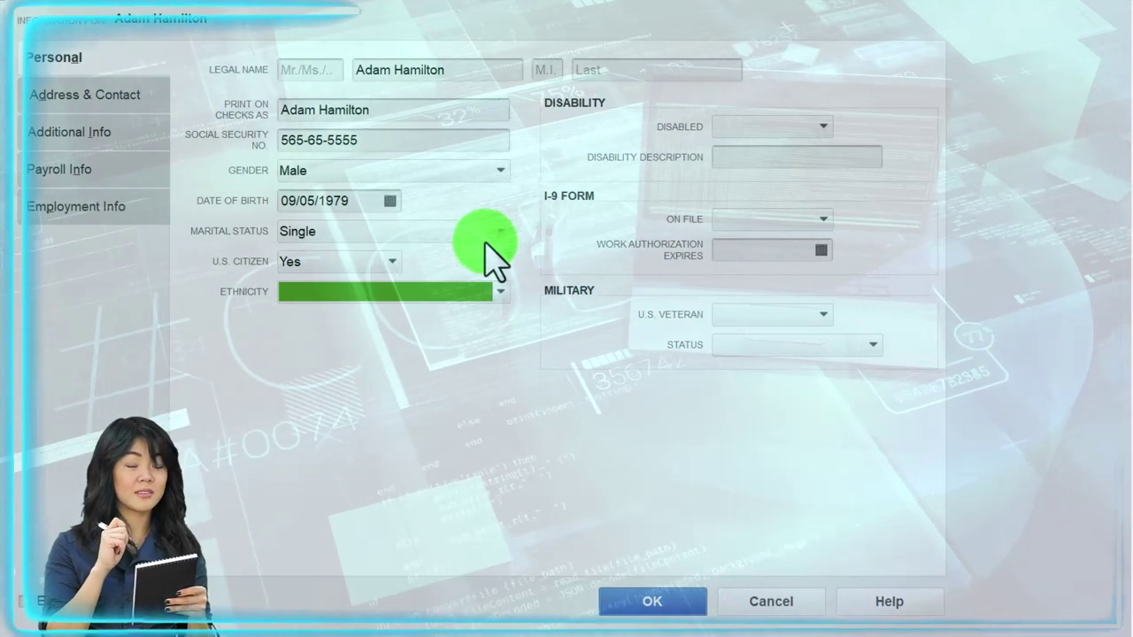
{"action": "left_click", "coordinate": [488, 296]}
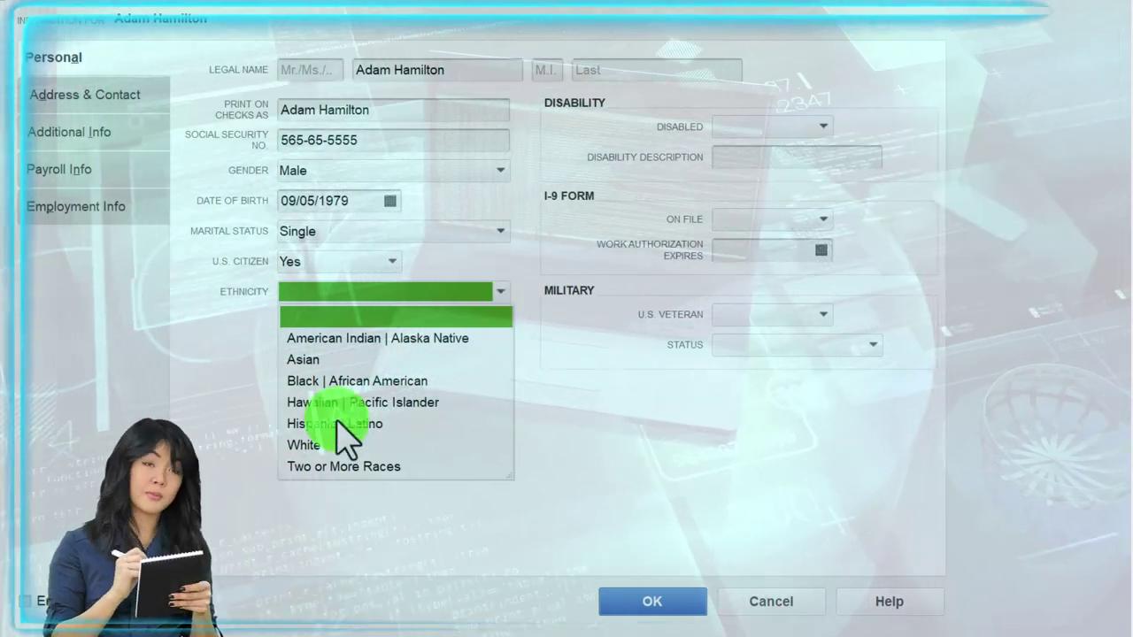
{"action": "key", "text": "Escape"}
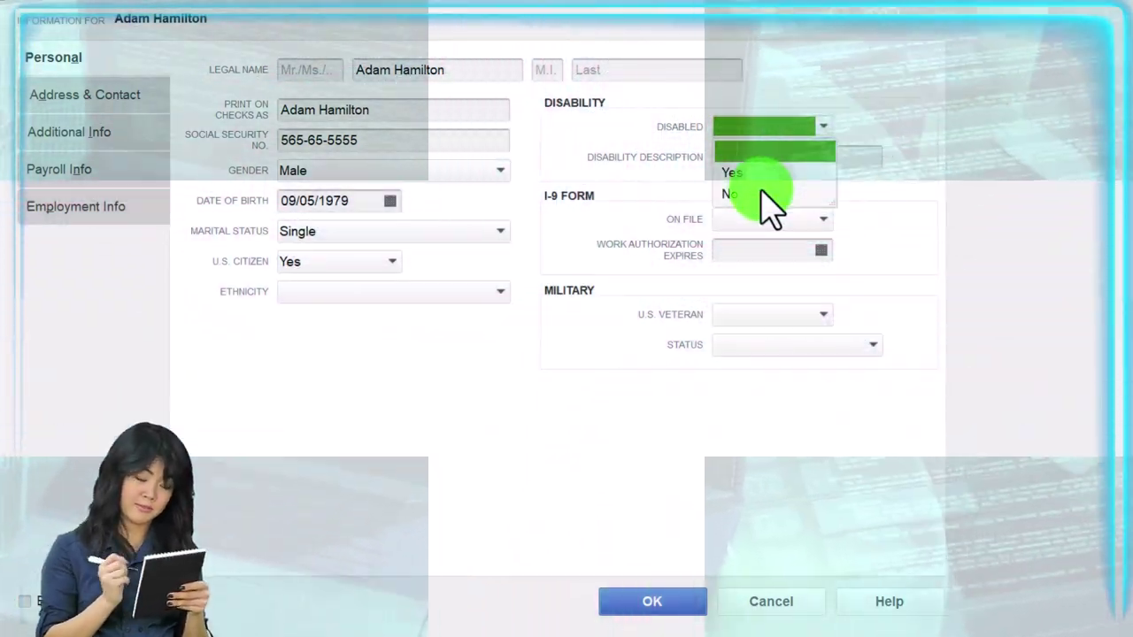
{"action": "left_click", "coordinate": [754, 194]}
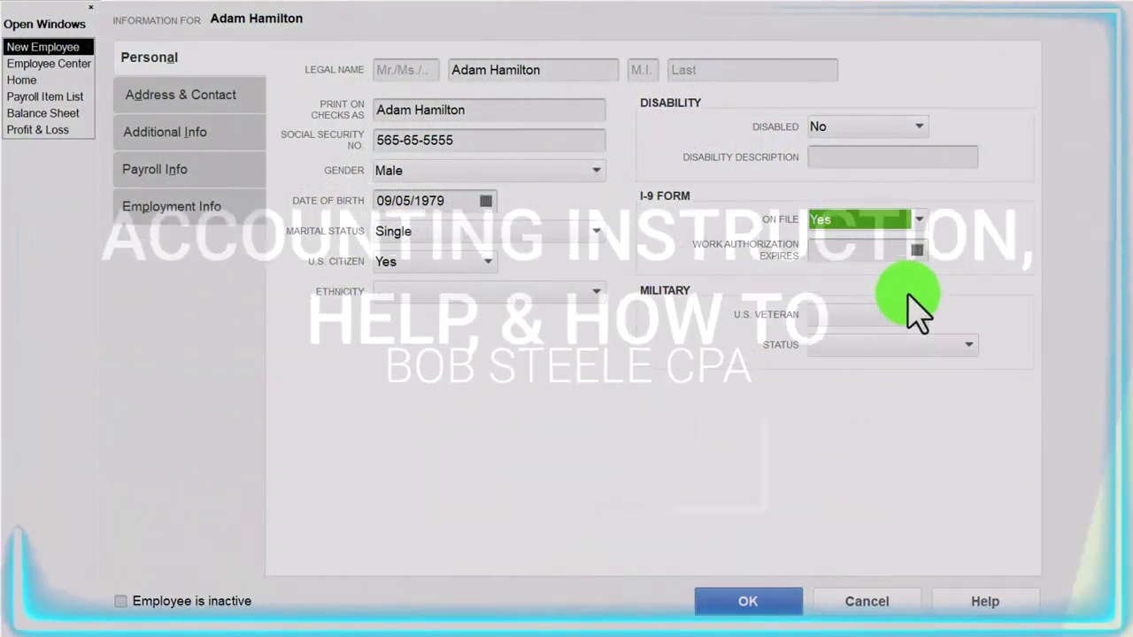
{"action": "left_click", "coordinate": [920, 316]}
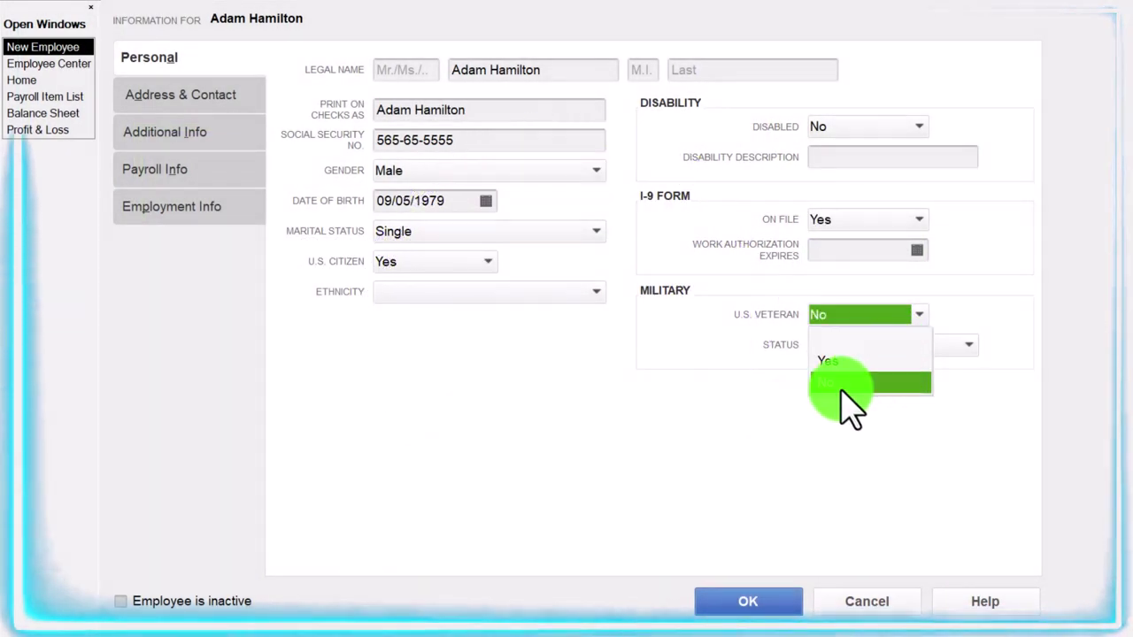
{"action": "left_click", "coordinate": [168, 97]}
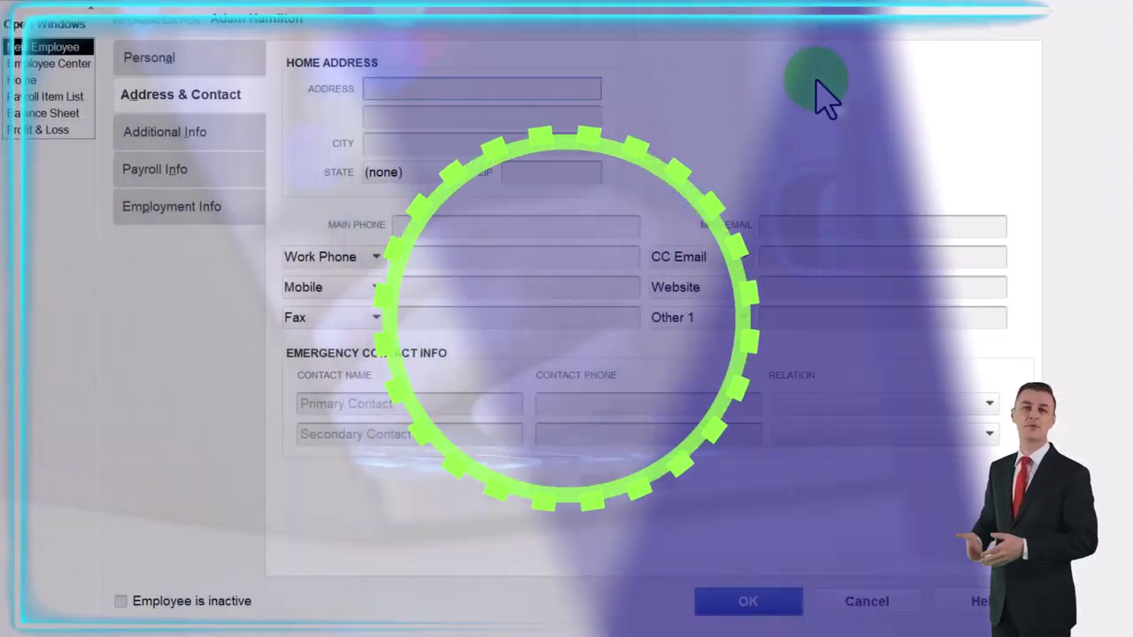
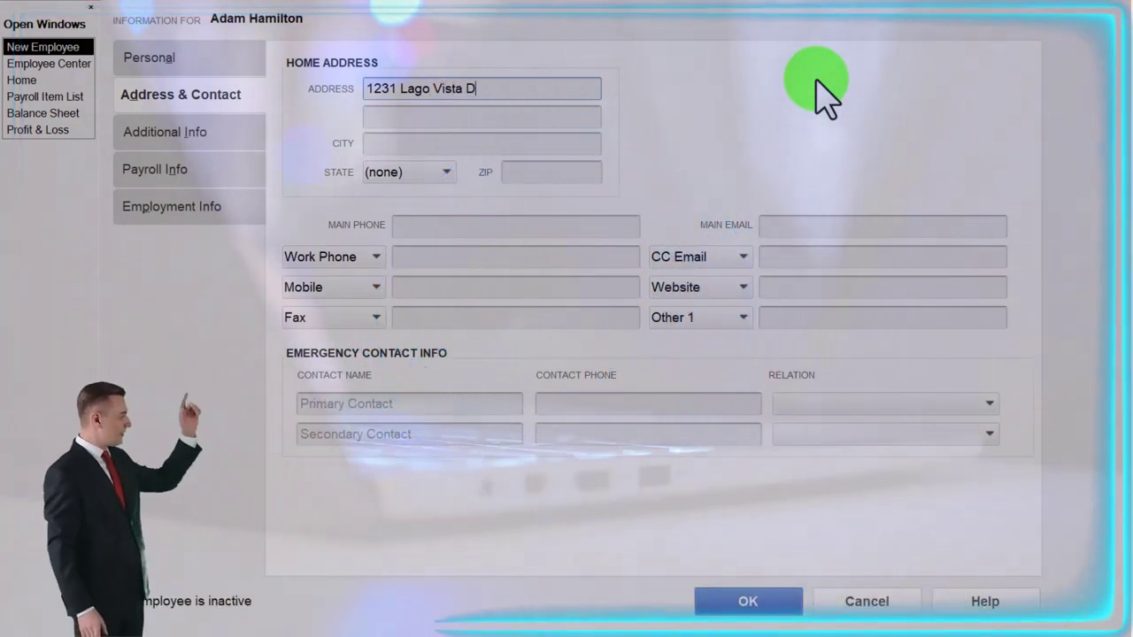
Enter the employee's street address and city, with CA as the state.
{"action": "key", "text": "Tab"}
{"action": "key", "text": "Tab"}
{"action": "type", "text": "B"}
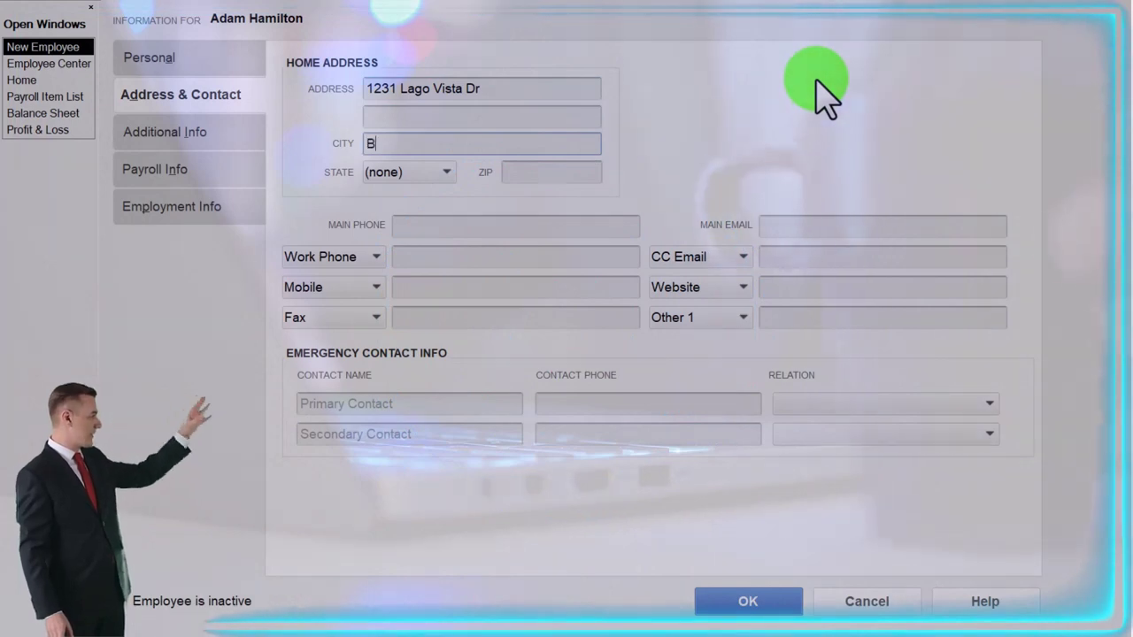
{"action": "type", "text": "everly Hills"}
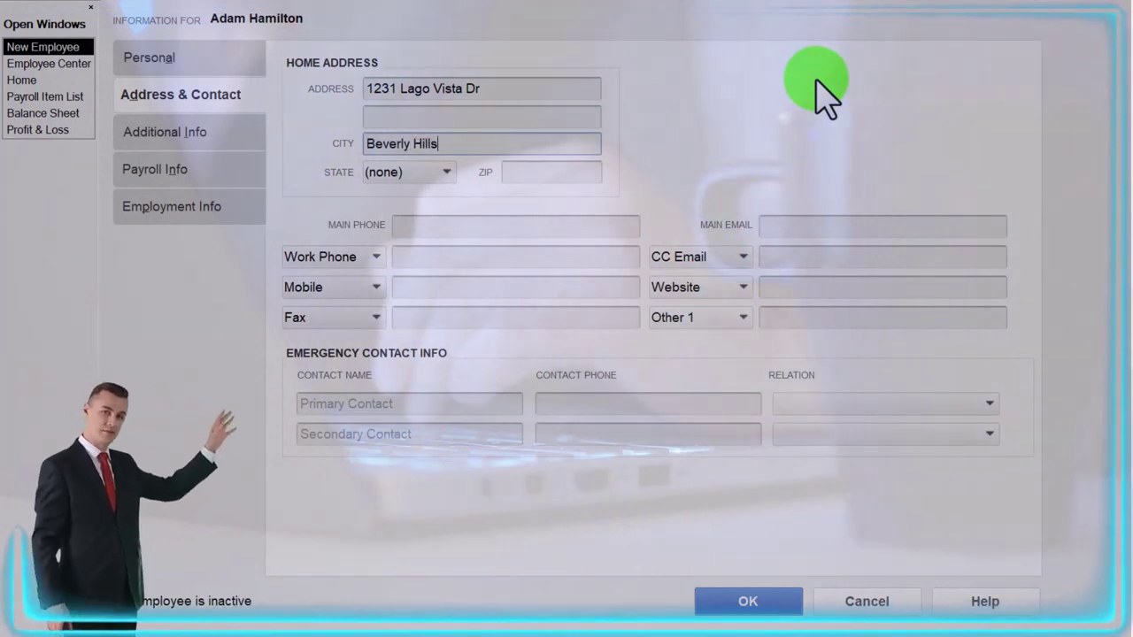
{"action": "key", "text": "Tab"}
{"action": "key", "text": "a"}
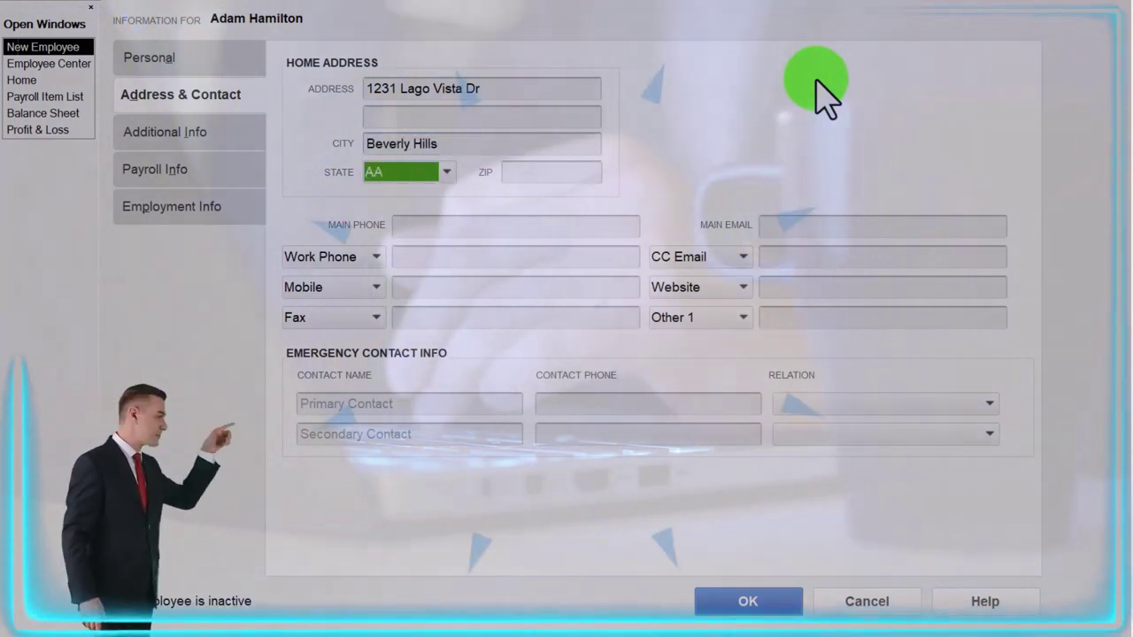
{"action": "key", "text": "Tab"}
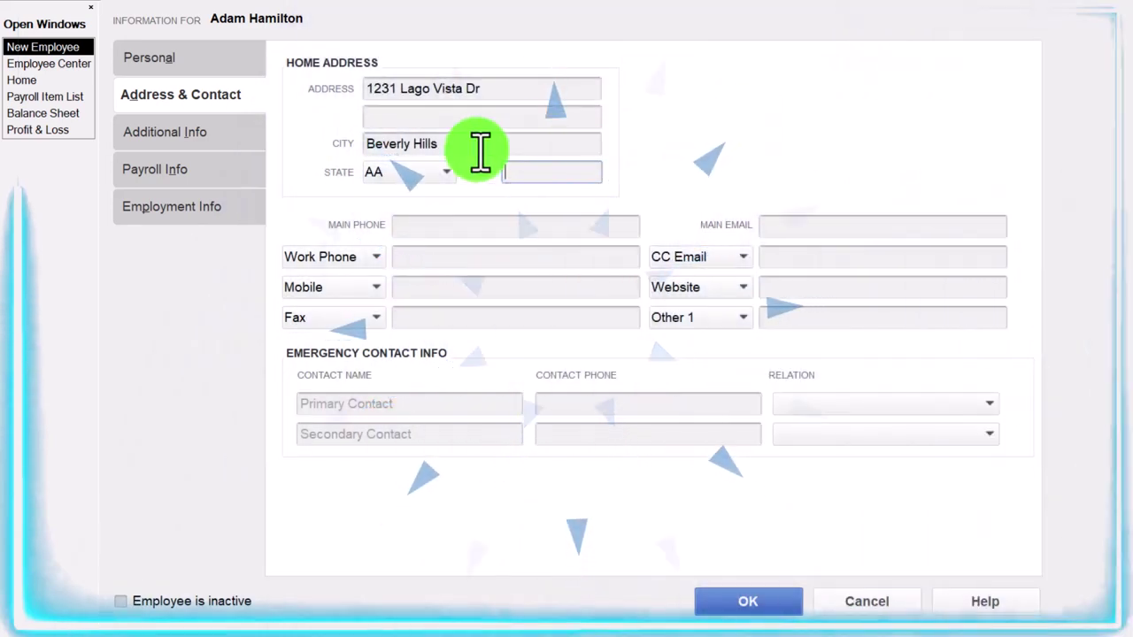
{"action": "left_click", "coordinate": [409, 174]}
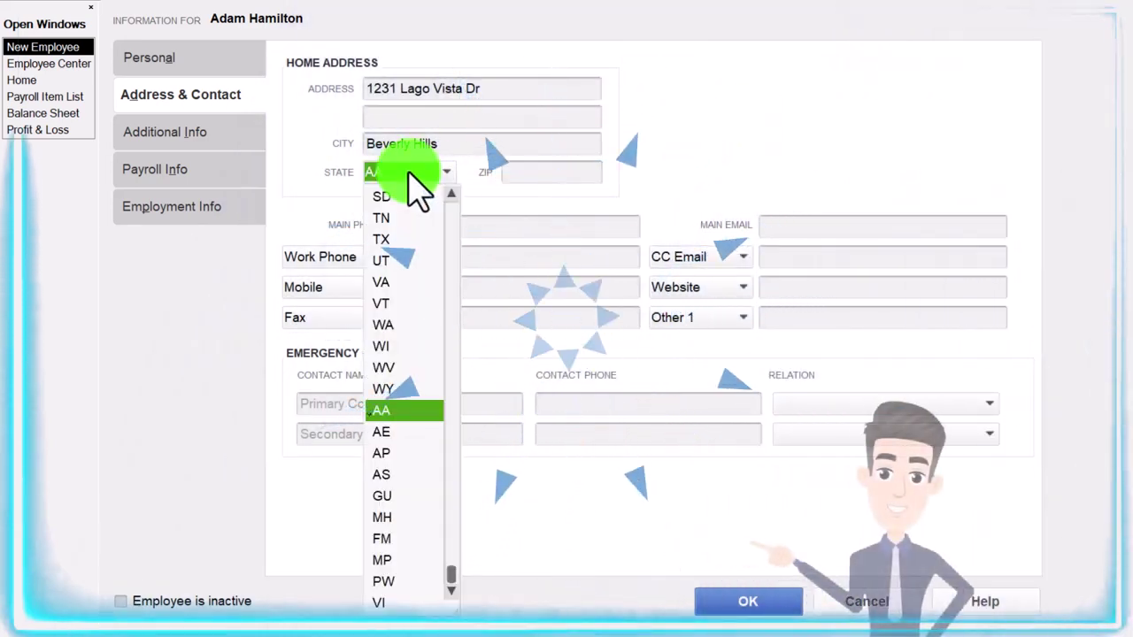
{"action": "left_click", "coordinate": [415, 186]}
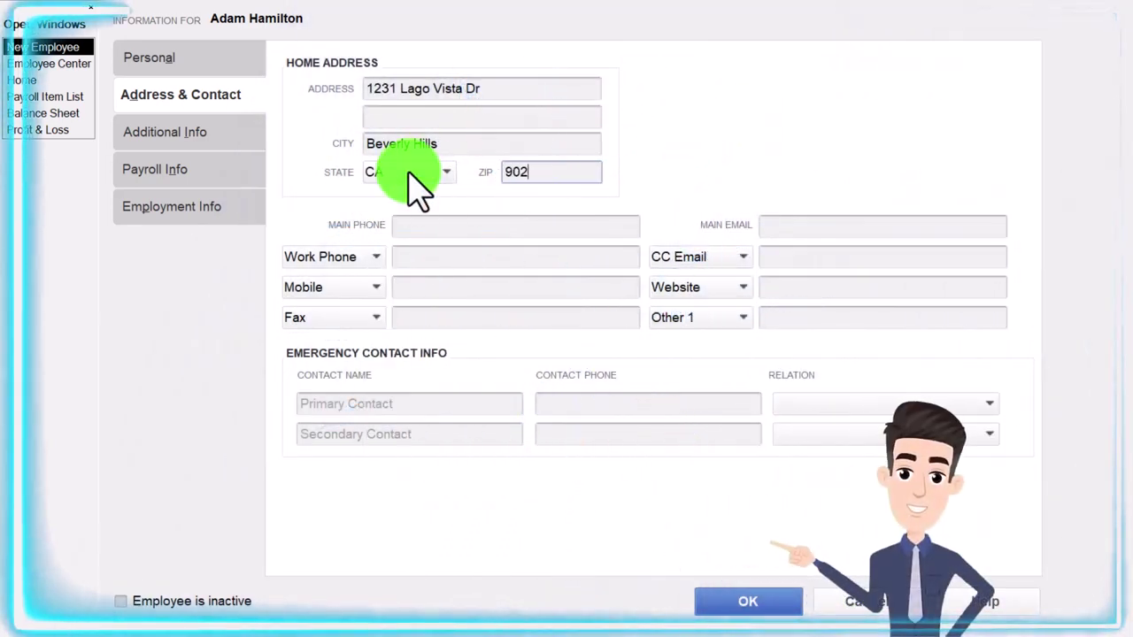
{"action": "key", "text": "Tab"}
Enter the employee's main phone number.
{"action": "type", "text": "555"}
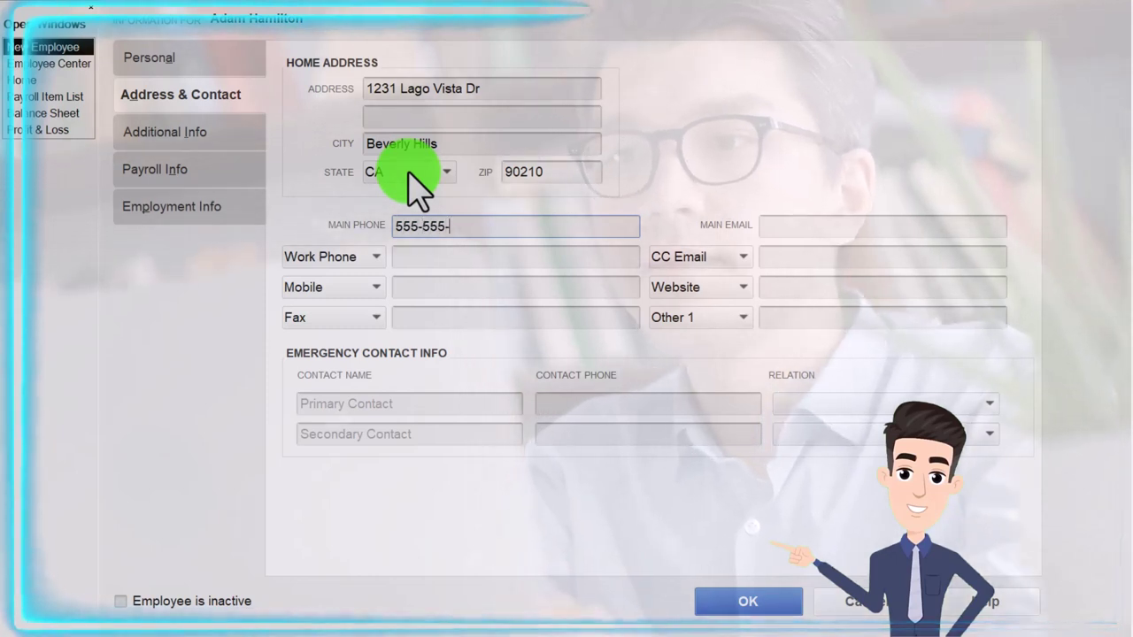
{"action": "type", "text": "-555-5791"}
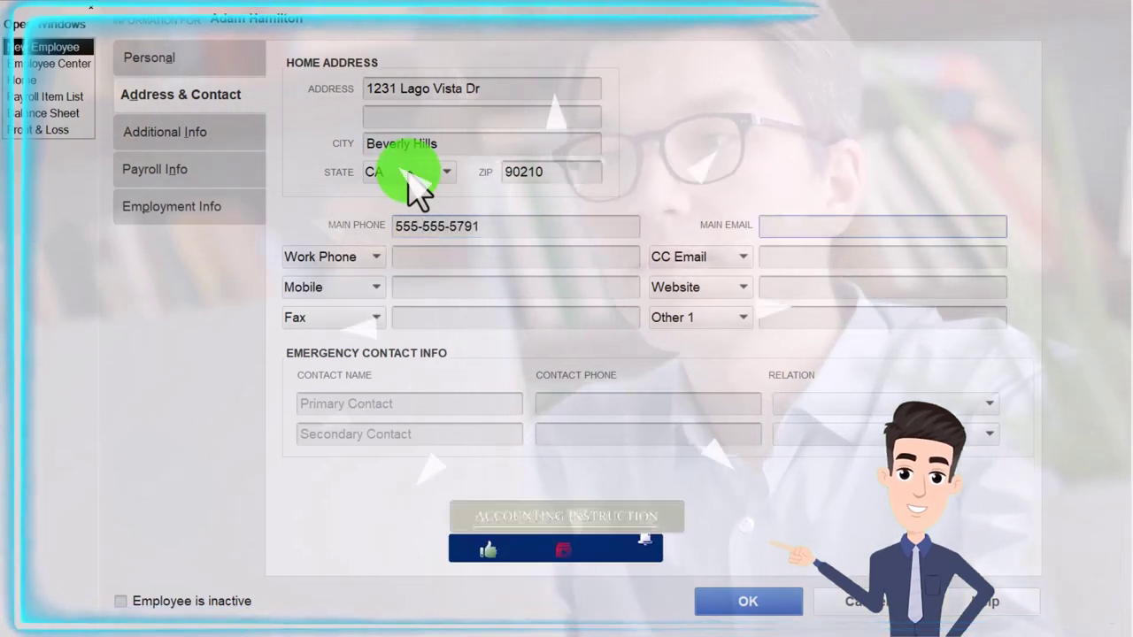
{"action": "key", "text": "Tab"}
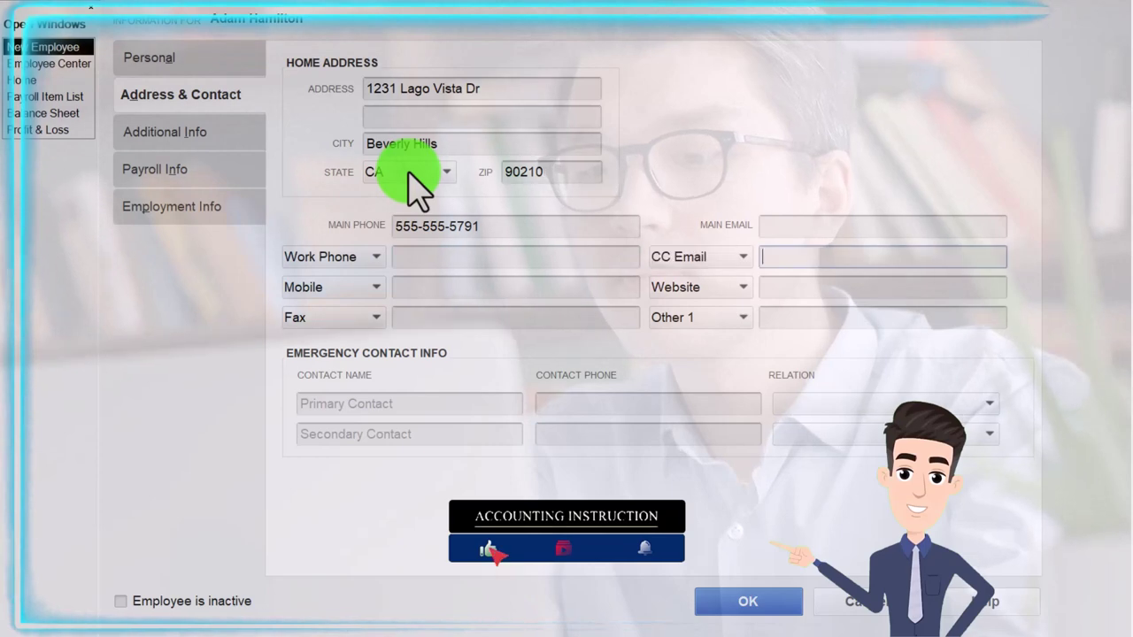
{"action": "key", "text": "Tab"}
{"action": "key", "text": "Tab"}
{"action": "key", "text": "Tab"}
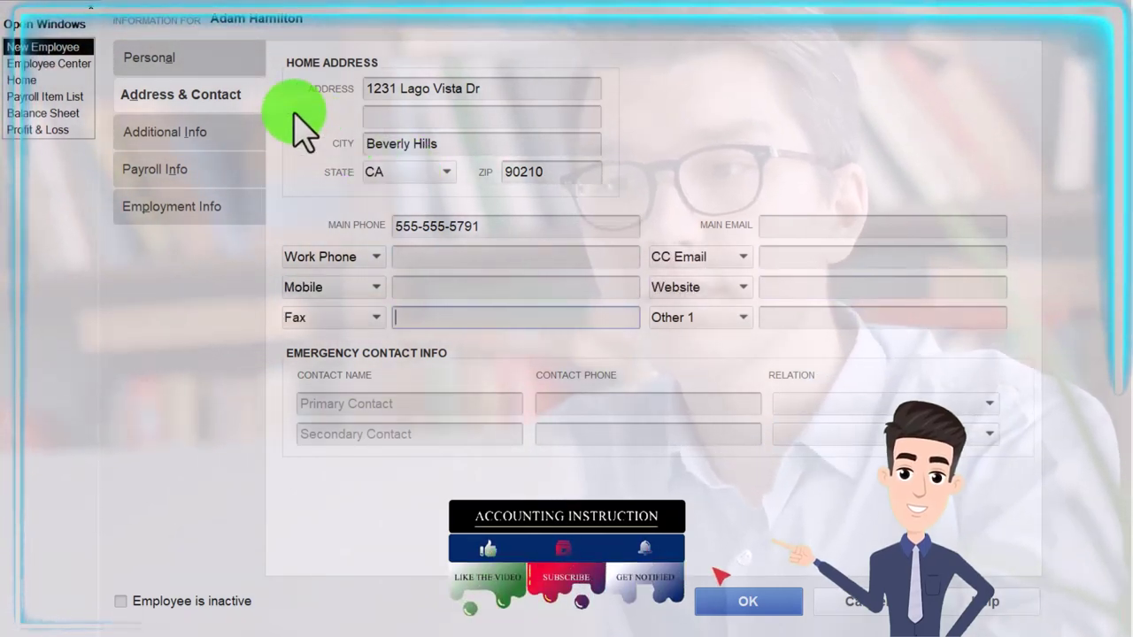
{"action": "left_click", "coordinate": [165, 133]}
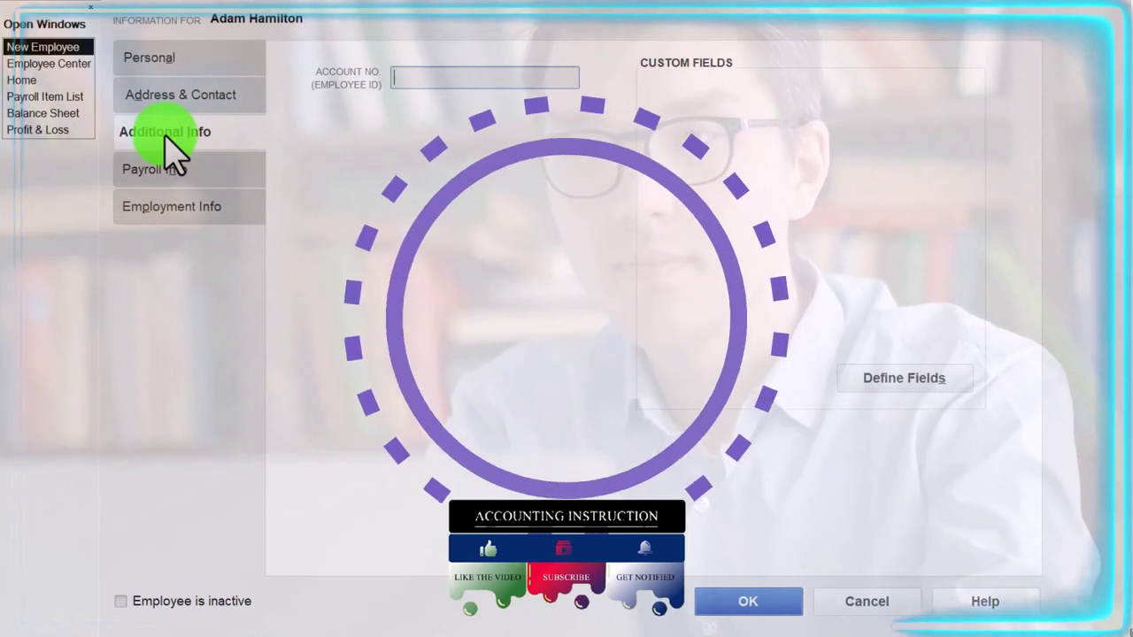
Keep Monthly as the employee's pay frequency on the Payroll Info page.
{"action": "left_click", "coordinate": [173, 181]}
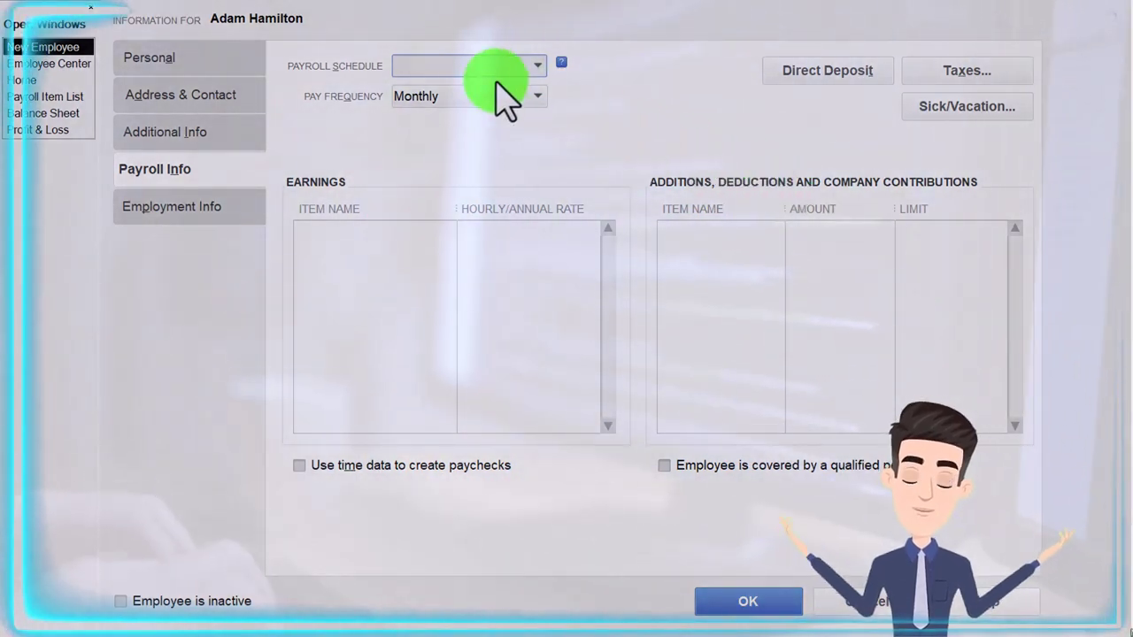
{"action": "left_click", "coordinate": [535, 64]}
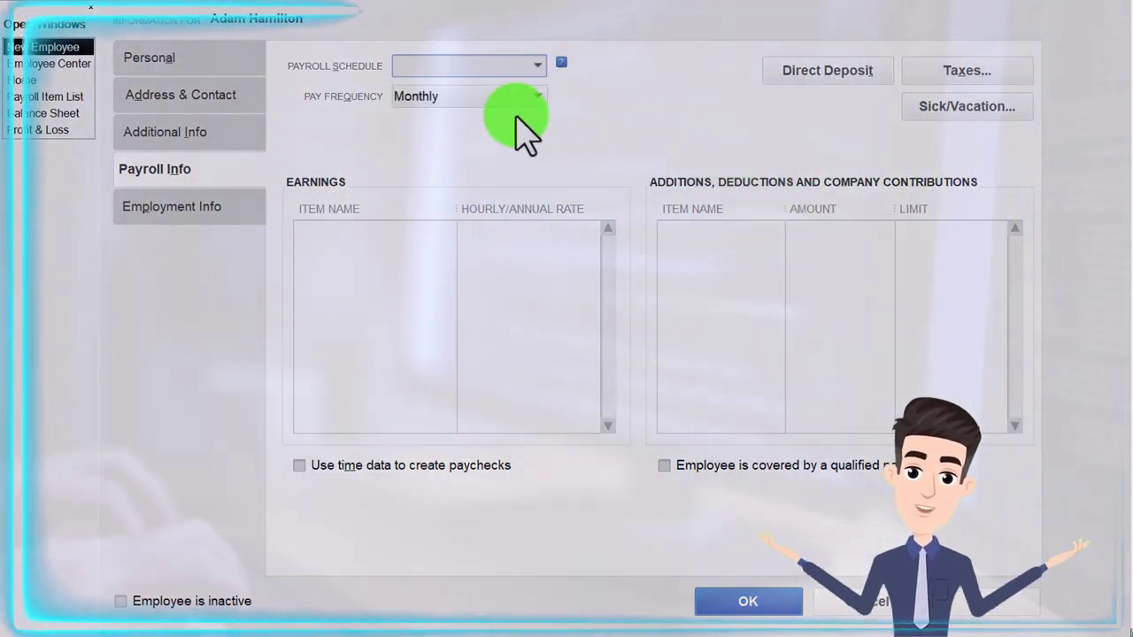
{"action": "left_click", "coordinate": [538, 97]}
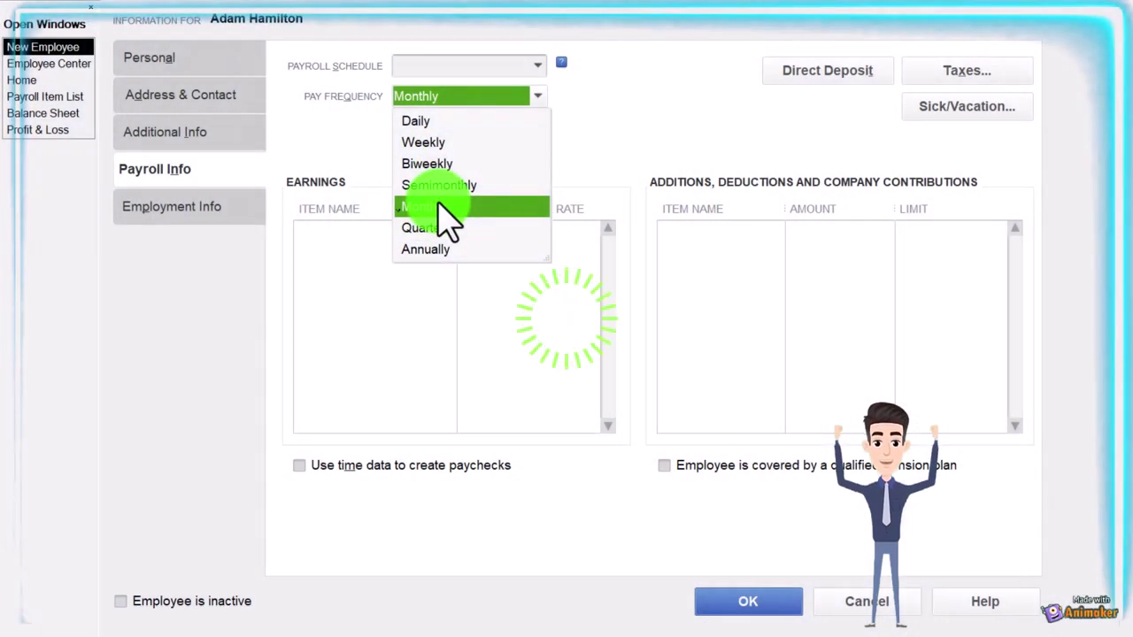
{"action": "left_click", "coordinate": [447, 207]}
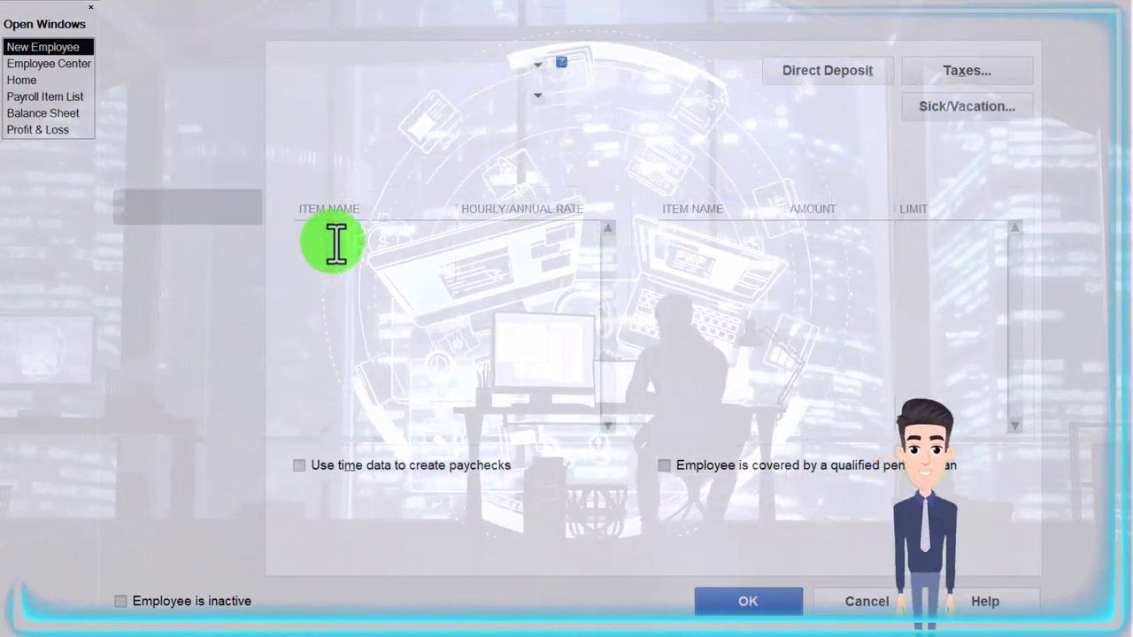
Enter Salary as the first earnings item name.
{"action": "left_click", "coordinate": [337, 232]}
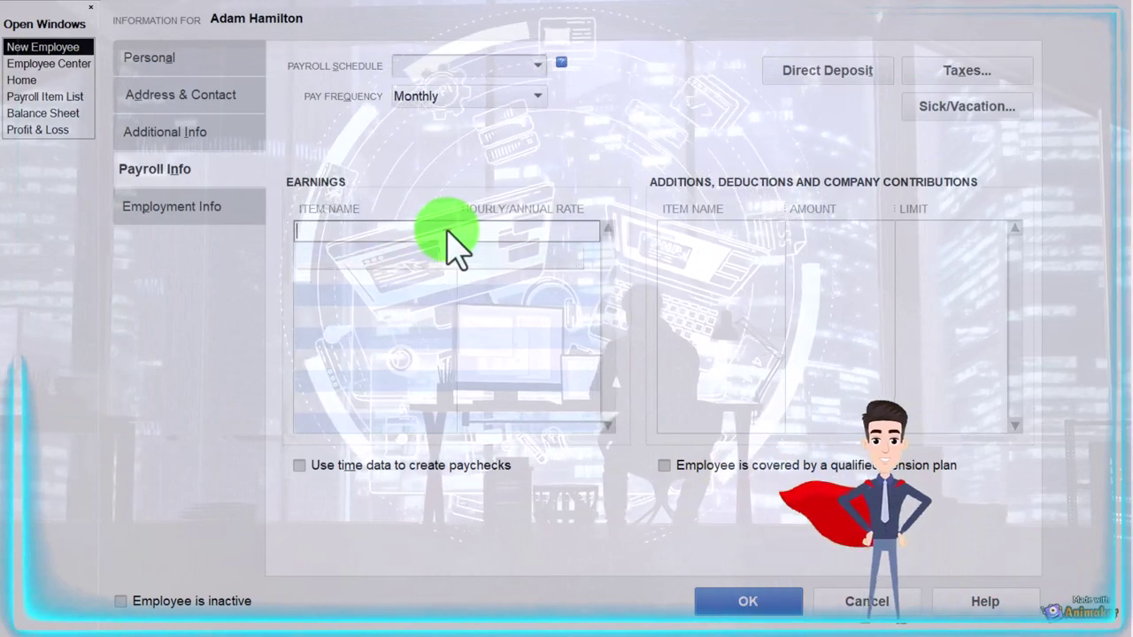
{"action": "left_click", "coordinate": [447, 232]}
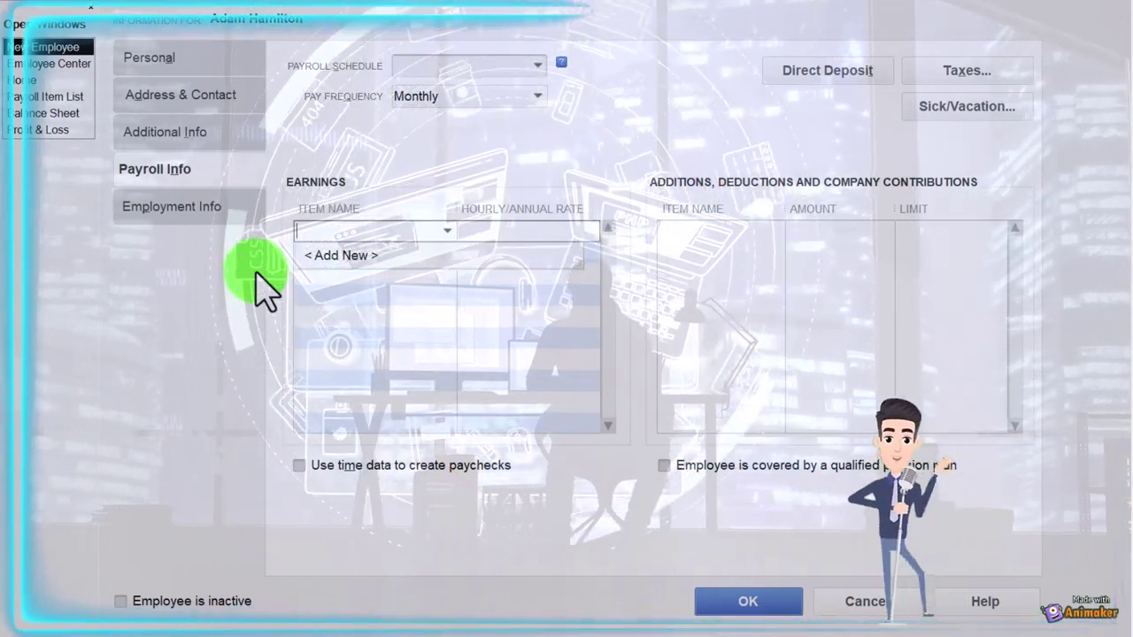
{"action": "type", "text": "Sa"}
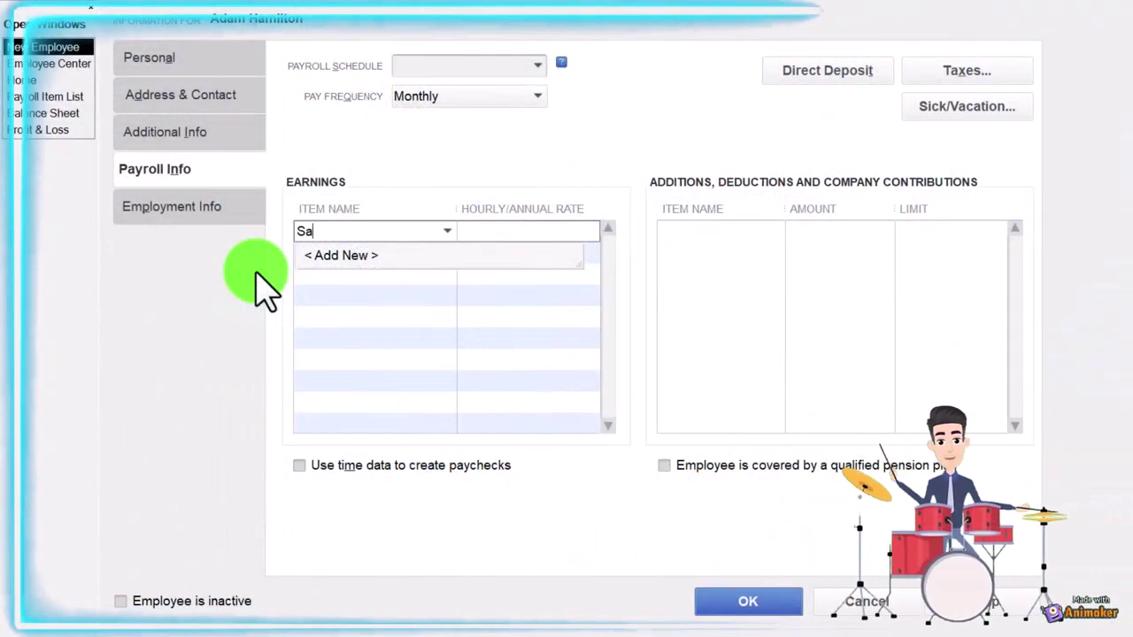
{"action": "type", "text": "l"}
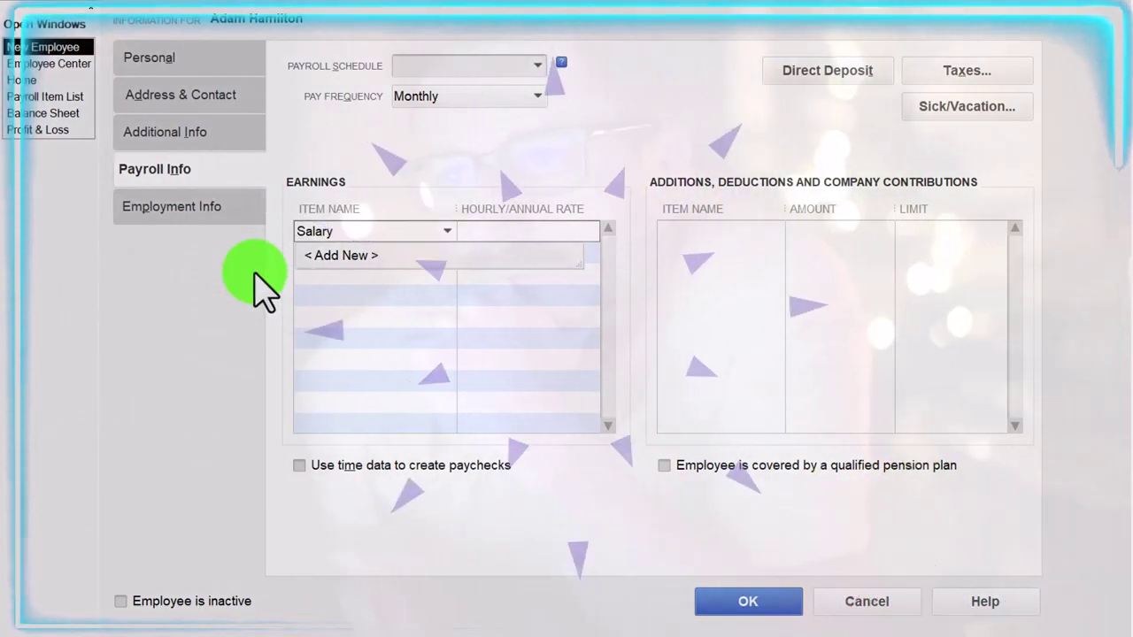
{"action": "type", "text": "ary"}
{"action": "key", "text": "Tab"}
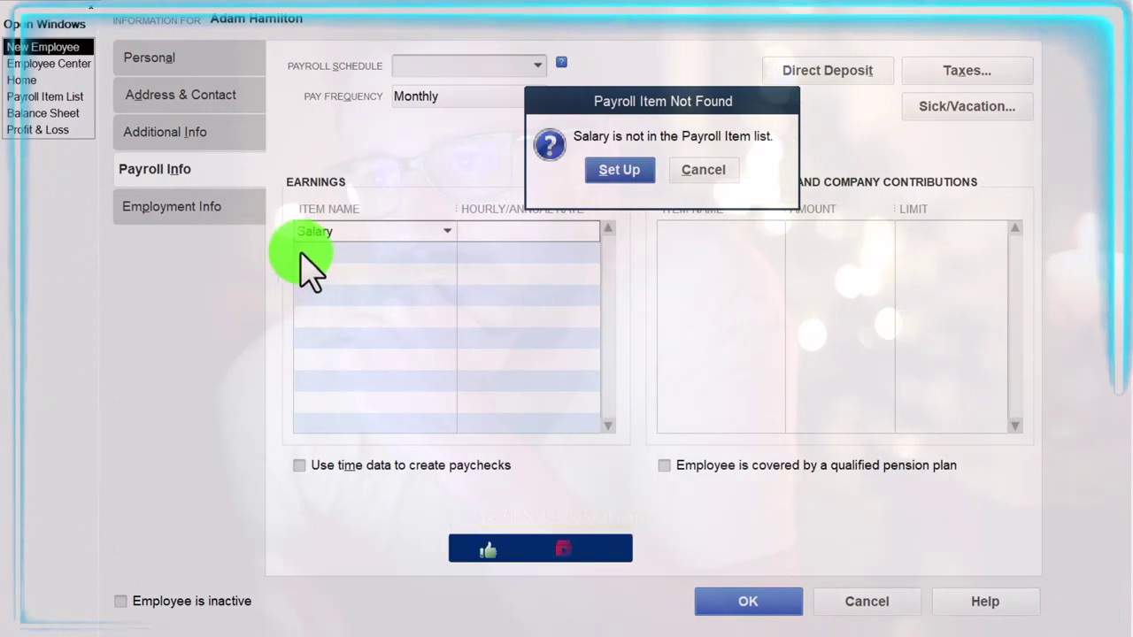
Create the 'Salary' payroll item as annual-salary regular pay, tracked to Payroll Expenses.
{"action": "left_click", "coordinate": [605, 173]}
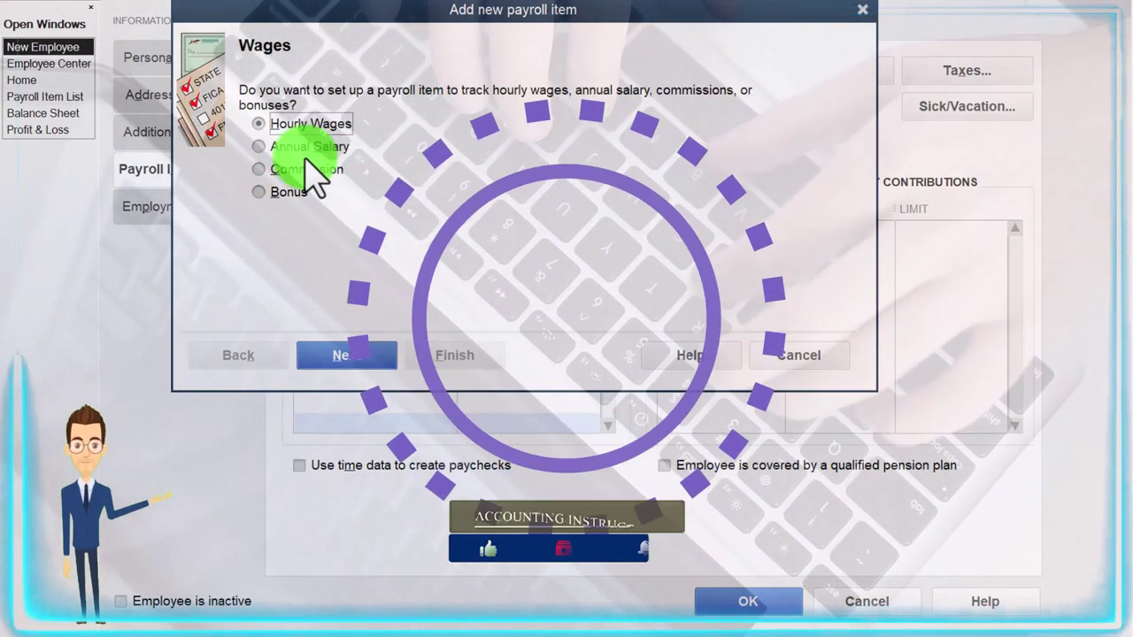
{"action": "left_click", "coordinate": [258, 148]}
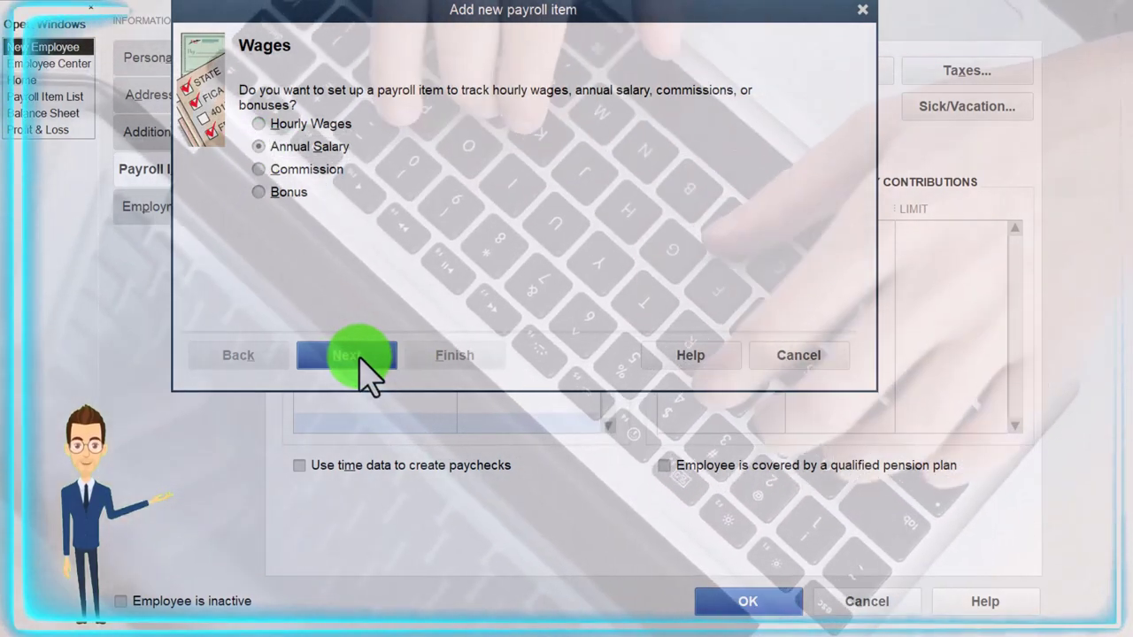
{"action": "left_click", "coordinate": [360, 357]}
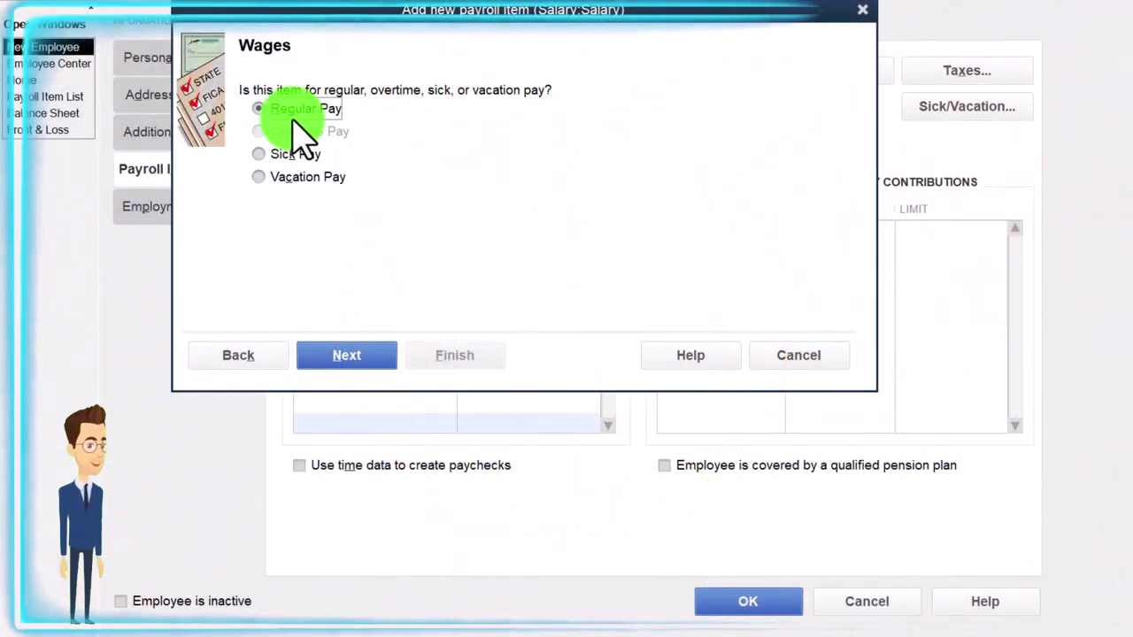
{"action": "left_click", "coordinate": [360, 355]}
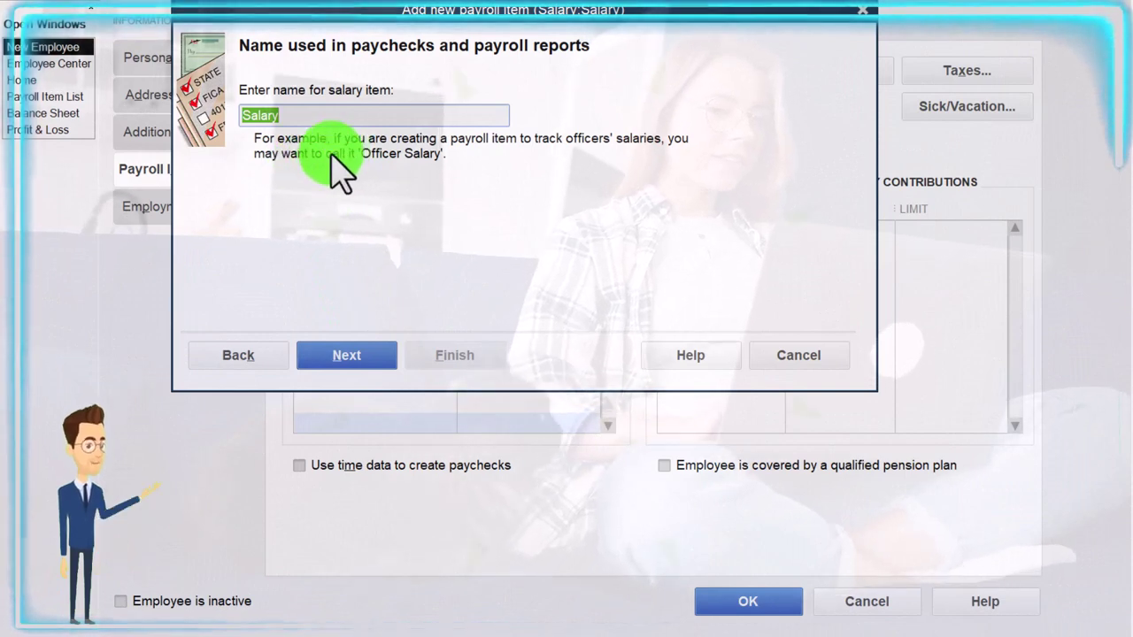
{"action": "left_click", "coordinate": [359, 355]}
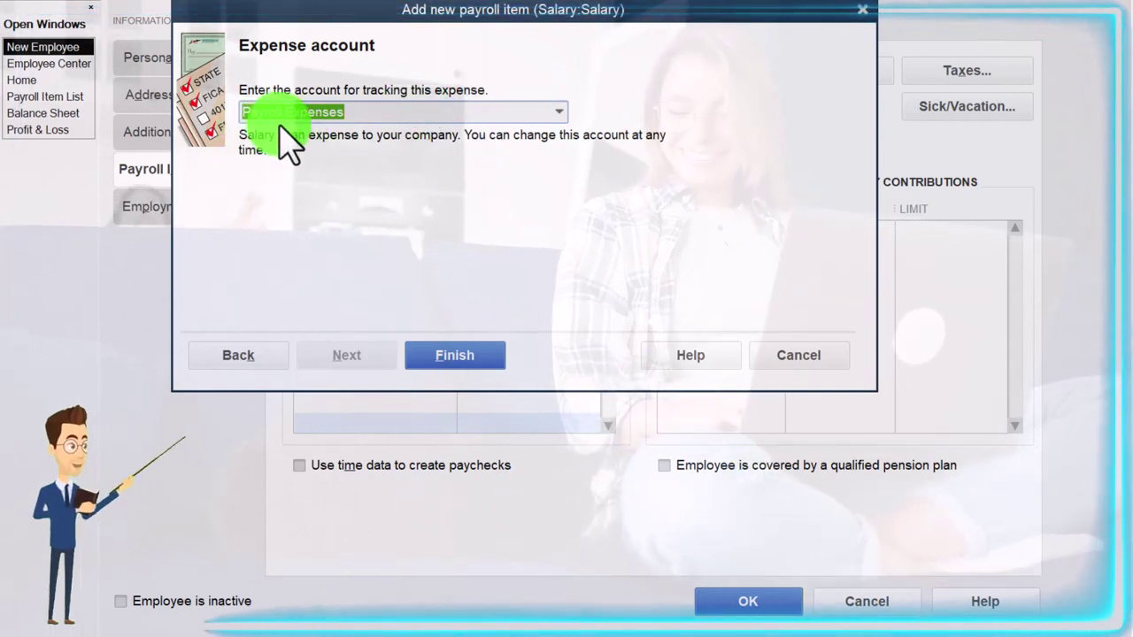
{"action": "left_click", "coordinate": [463, 352]}
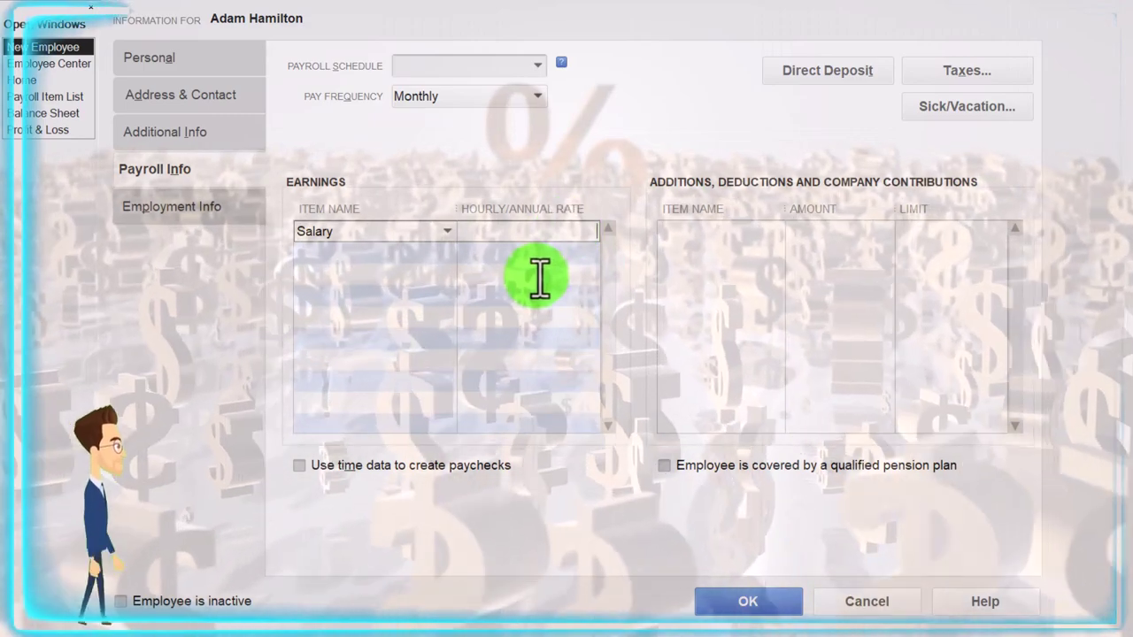
Enter 55,000.00 as the annual rate for the Salary earnings item.
{"action": "type", "text": "55000"}
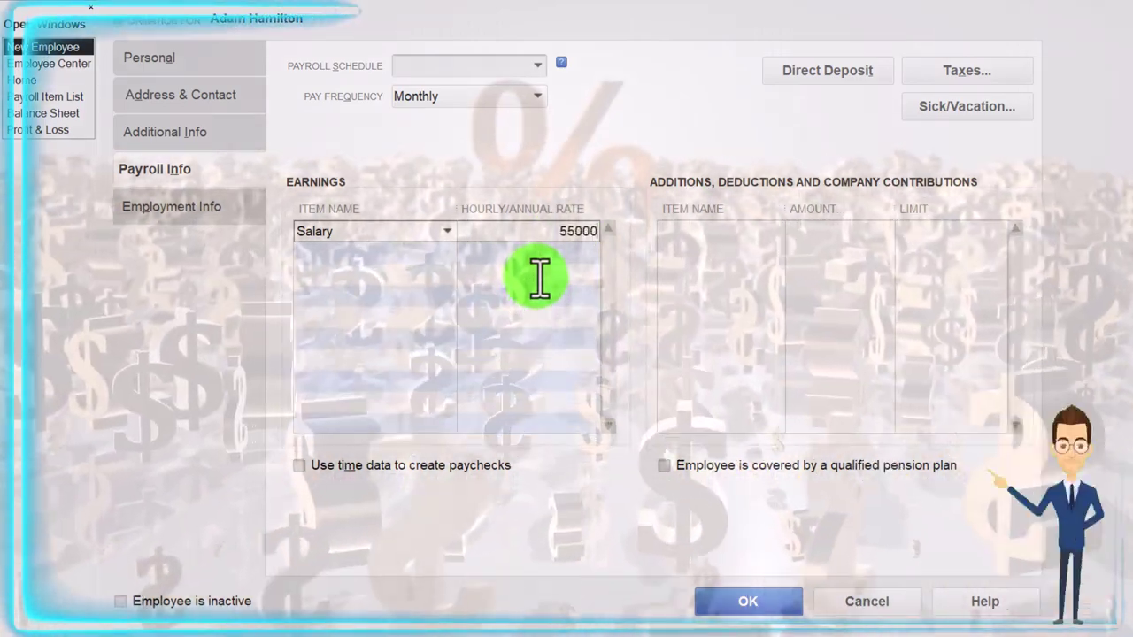
{"action": "key", "text": "Tab"}
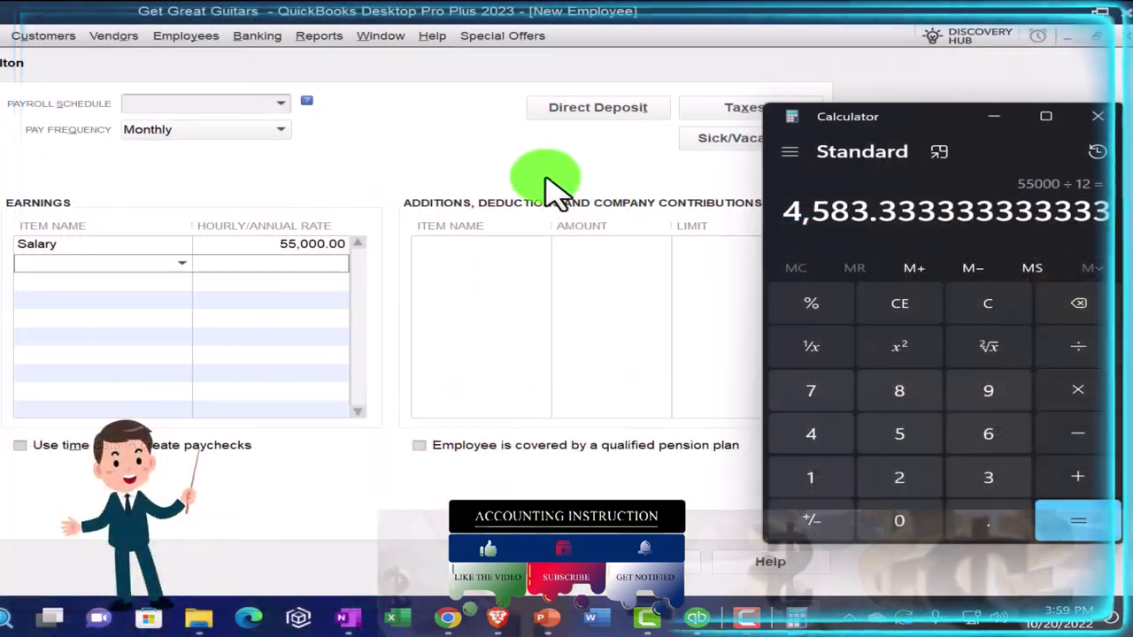
{"action": "left_click", "coordinate": [434, 146]}
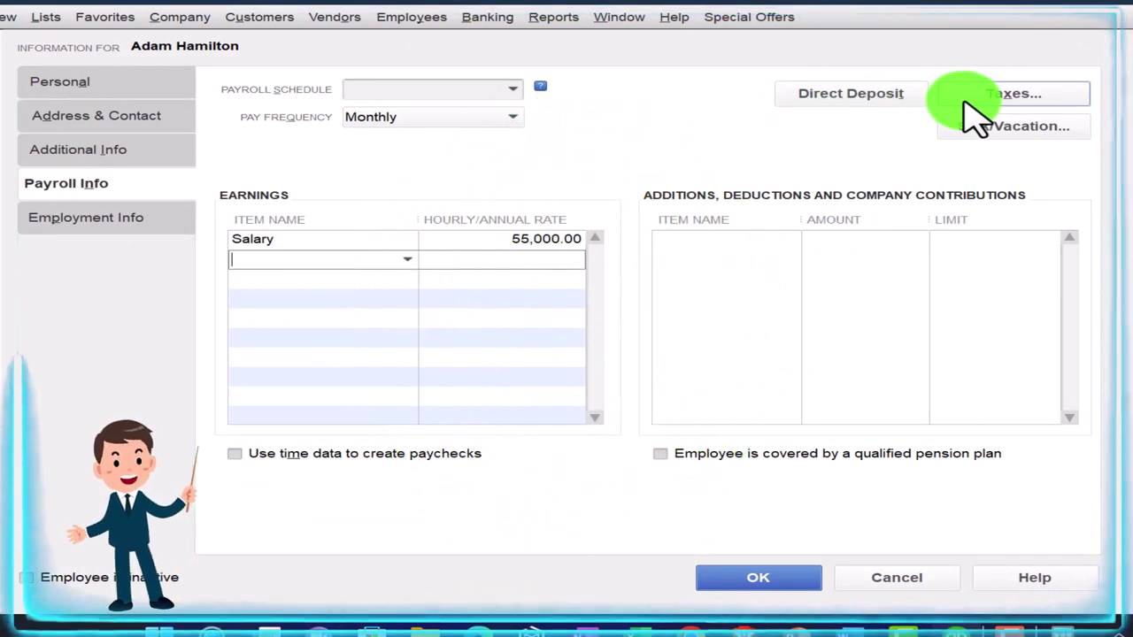
Set federal taxes to the 2020 and Later W-4 with Single or Married filing separately status.
{"action": "left_click", "coordinate": [1014, 94]}
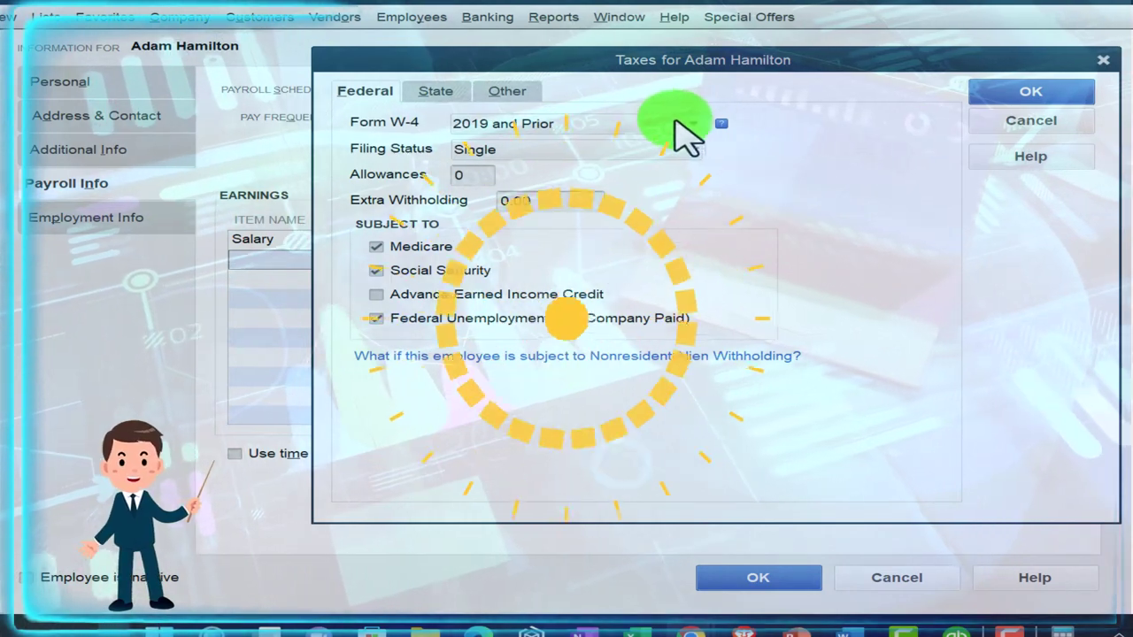
{"action": "left_click", "coordinate": [692, 124]}
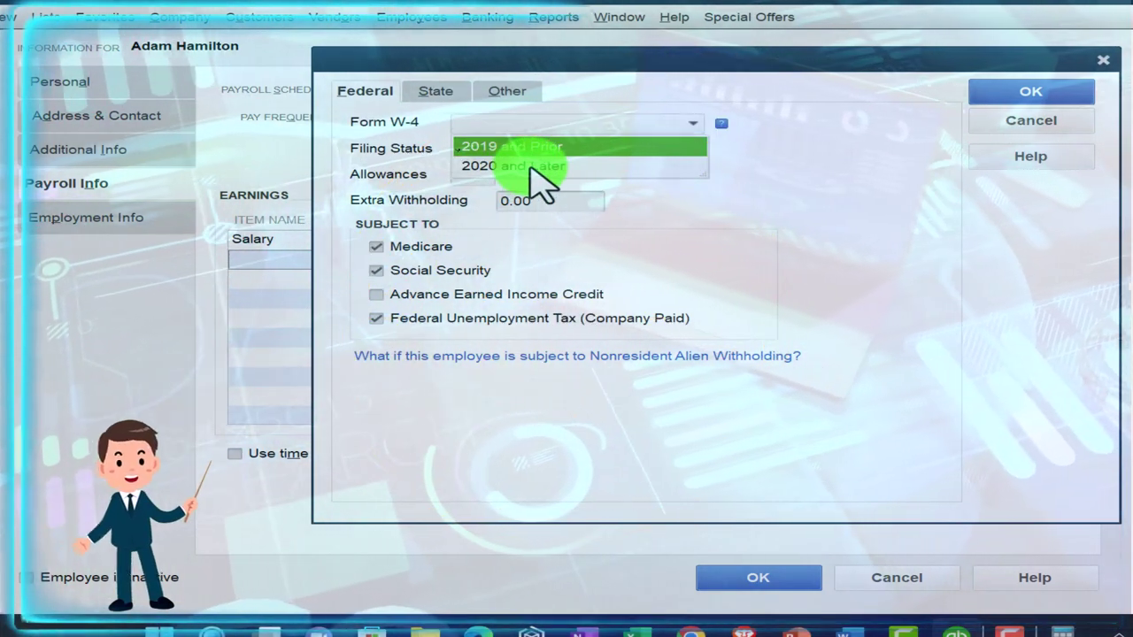
{"action": "left_click", "coordinate": [531, 166]}
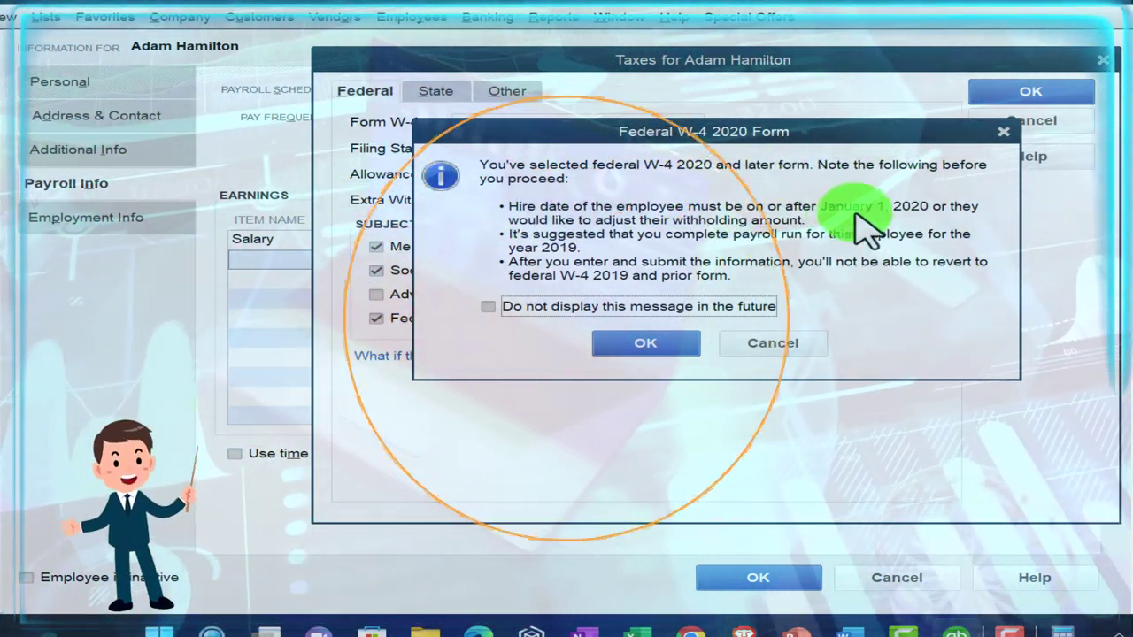
{"action": "left_click", "coordinate": [670, 355]}
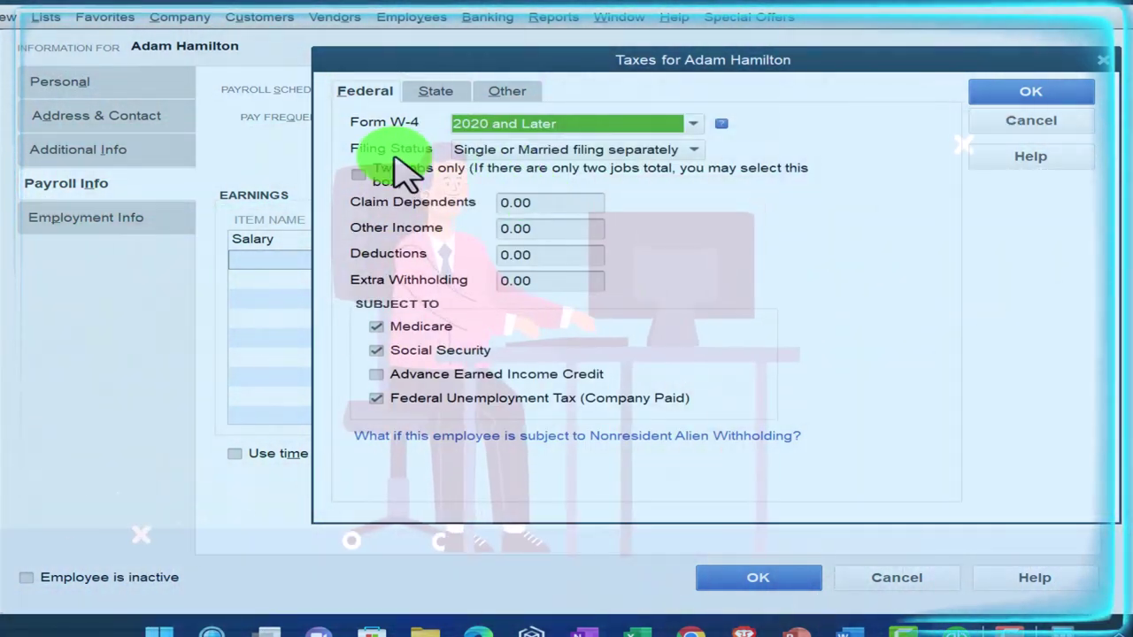
{"action": "left_click", "coordinate": [698, 149]}
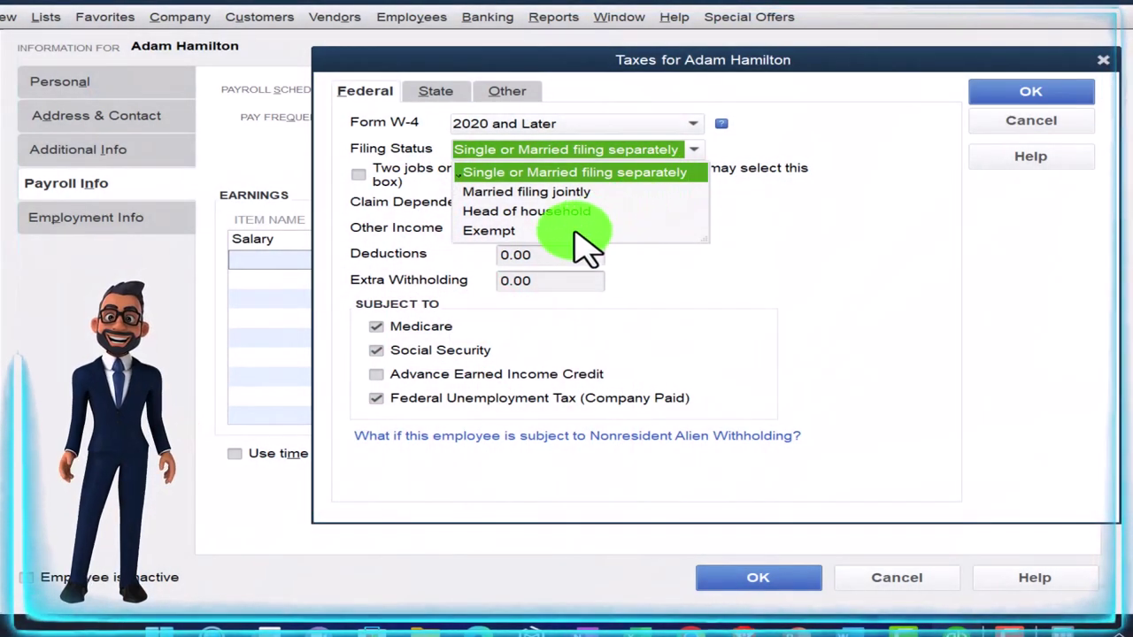
{"action": "left_click", "coordinate": [588, 174]}
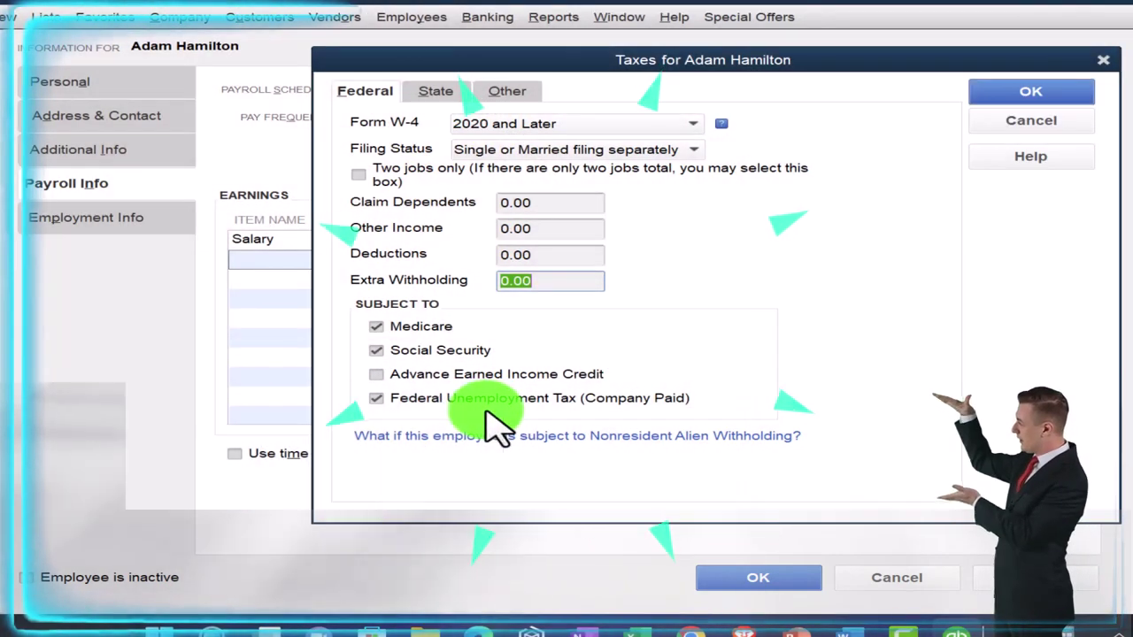
{"action": "left_click", "coordinate": [487, 409]}
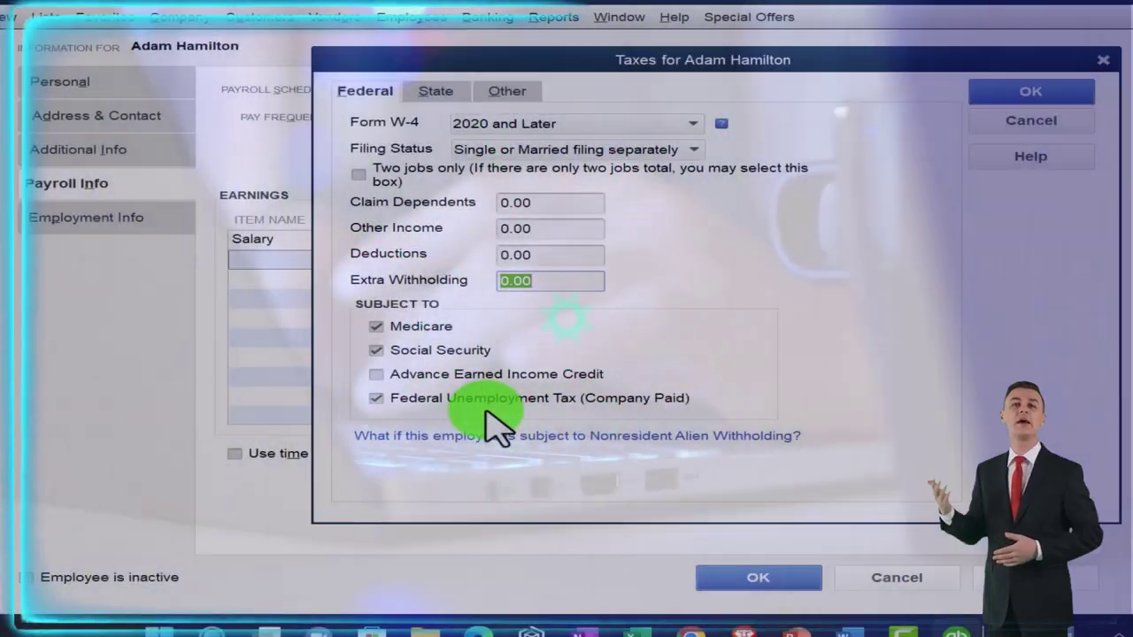
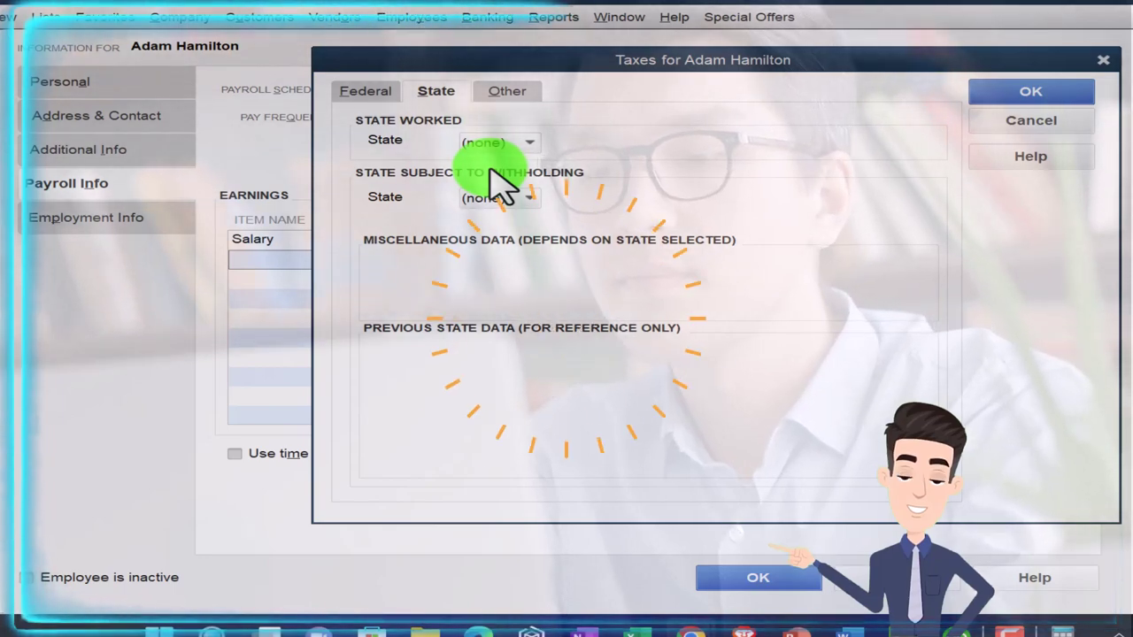
Accept the first employee's tax settings without a state, then save and close the record.
{"action": "left_click", "coordinate": [530, 88]}
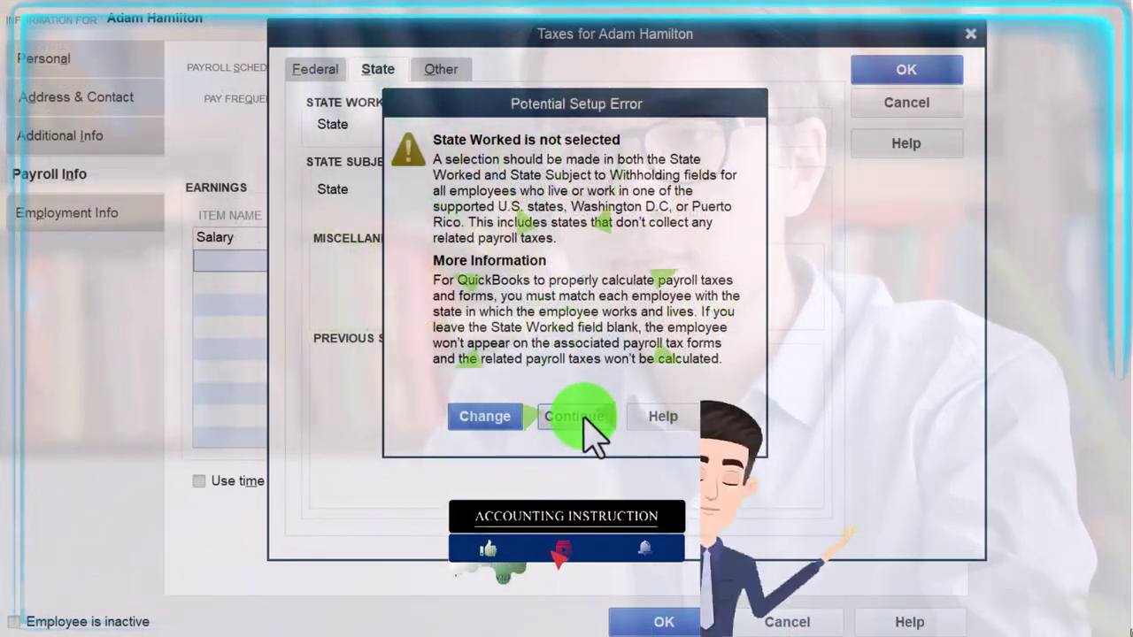
{"action": "left_click", "coordinate": [580, 418]}
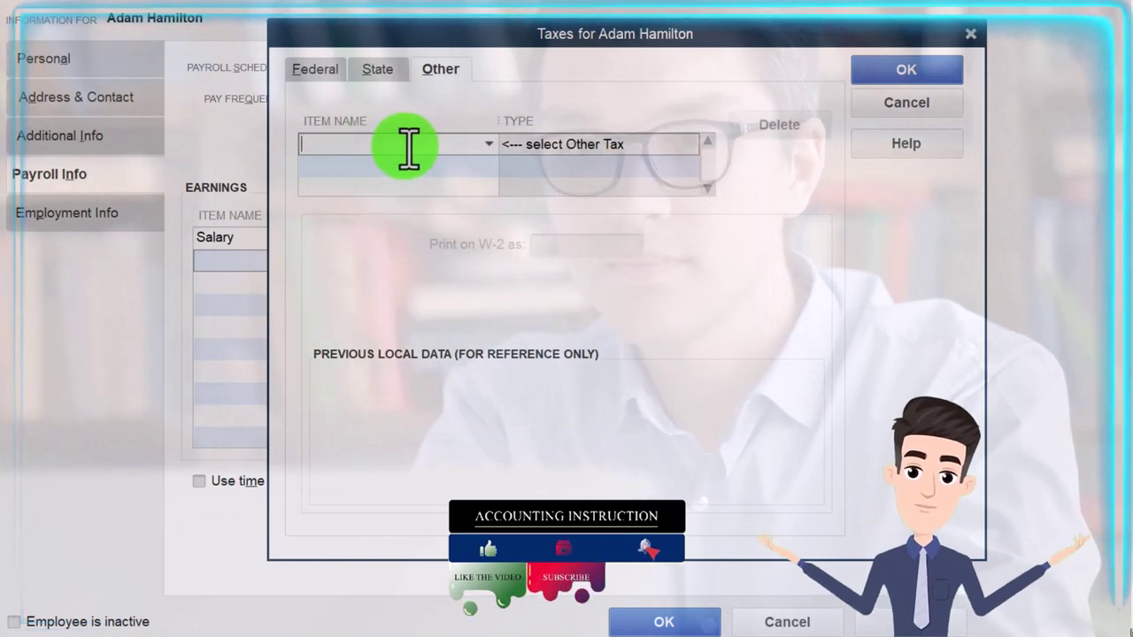
{"action": "left_click", "coordinate": [898, 84]}
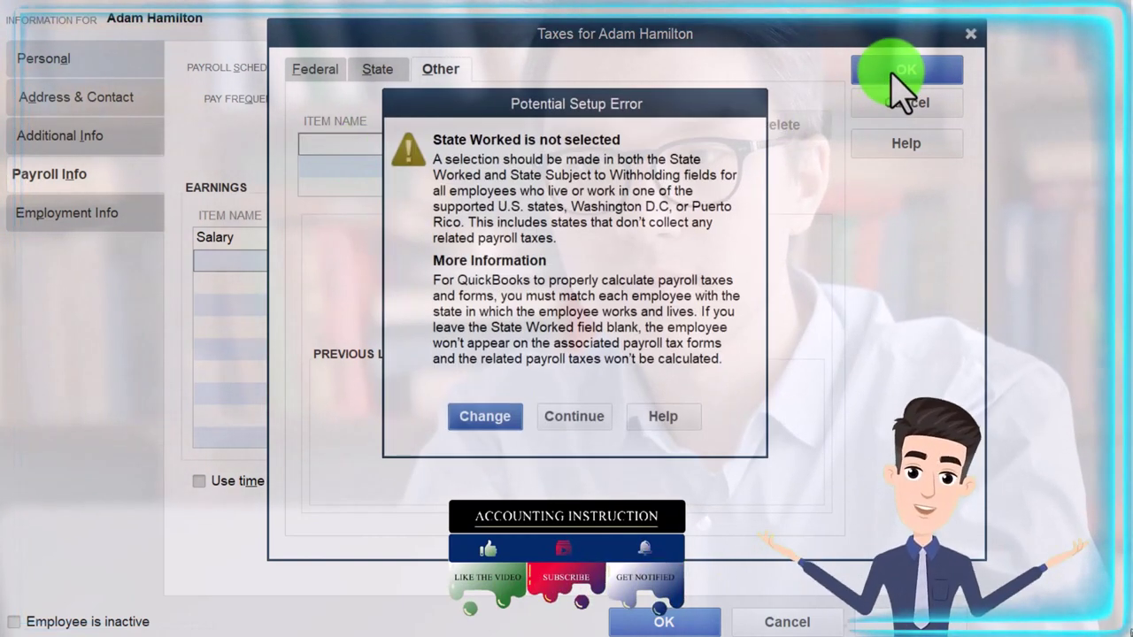
{"action": "left_click", "coordinate": [584, 416]}
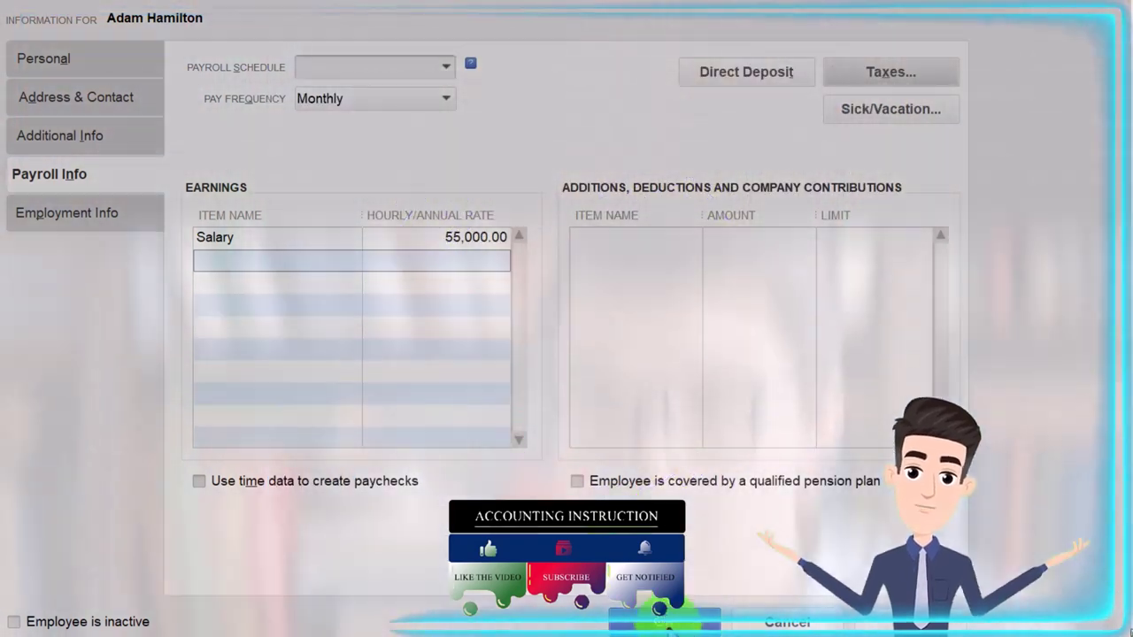
{"action": "left_click", "coordinate": [664, 619]}
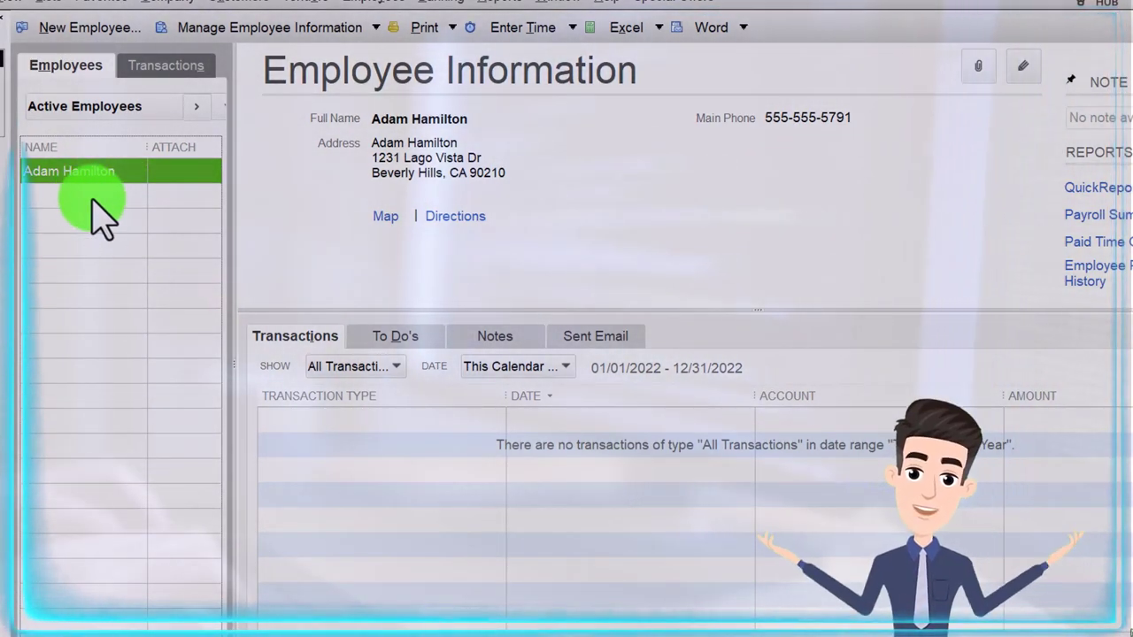
Start a new employee record and enter the Social Security number and date of birth.
{"action": "left_click", "coordinate": [67, 35]}
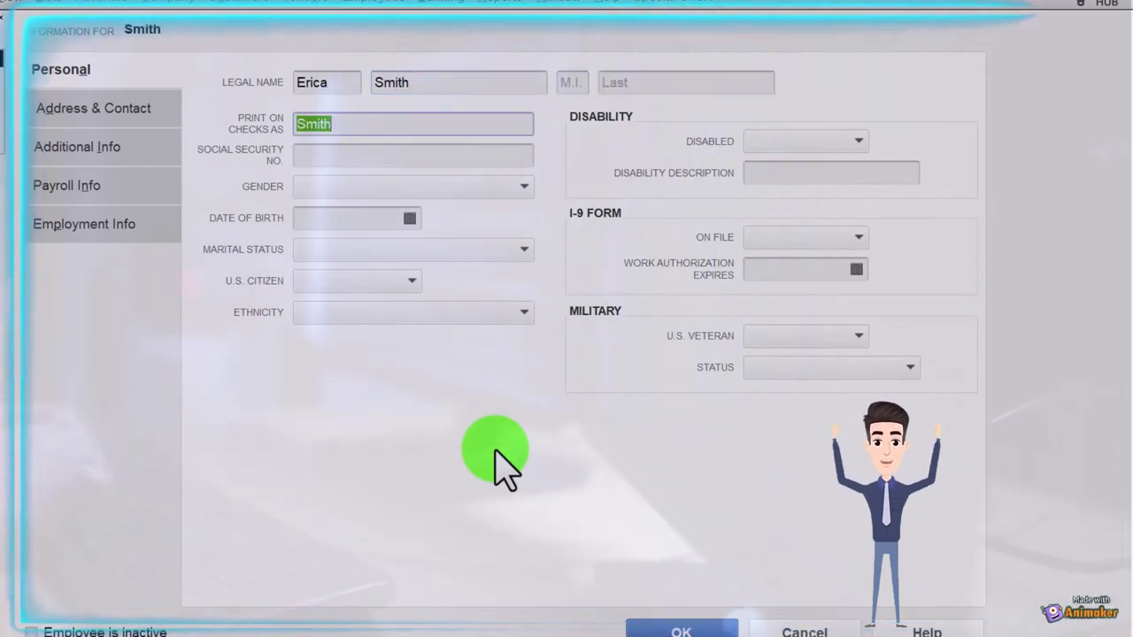
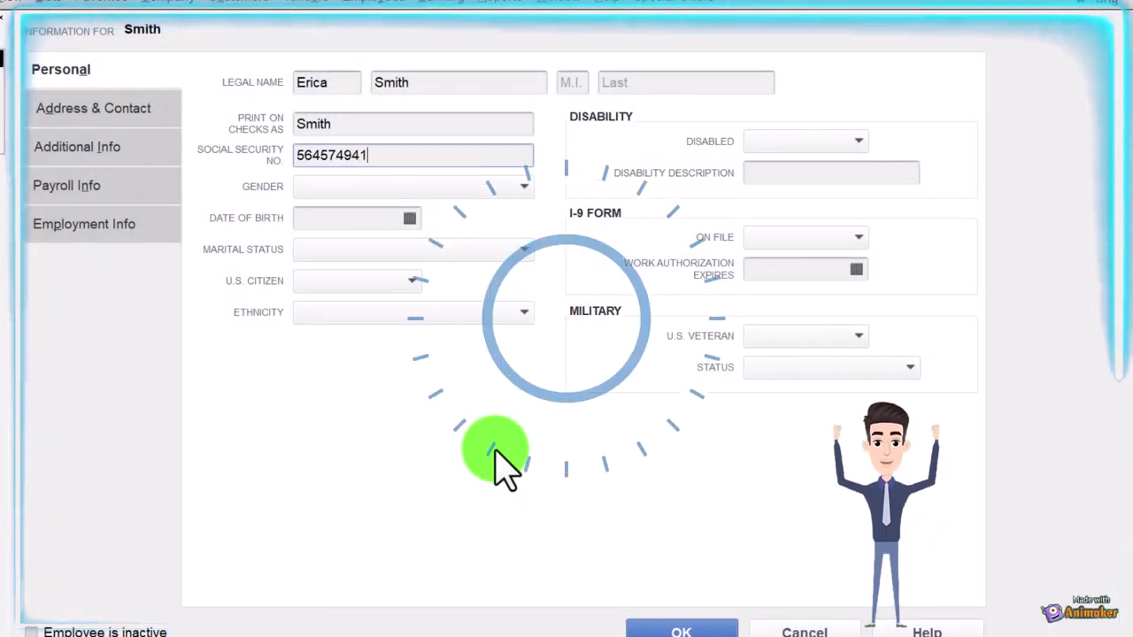
{"action": "key", "text": "Tab"}
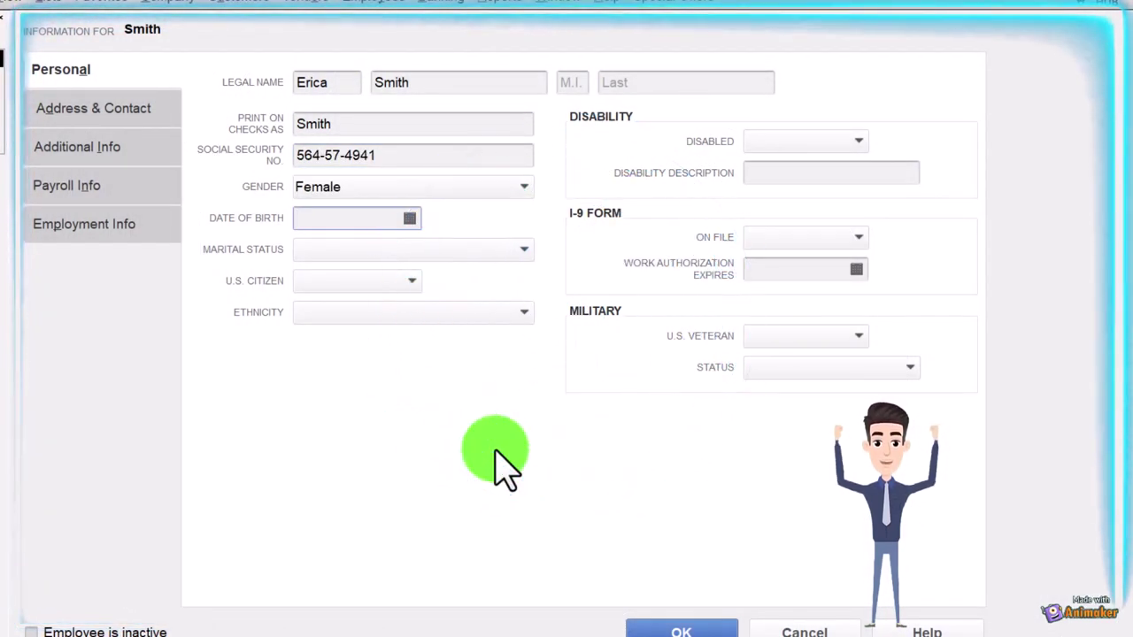
{"action": "type", "text": "12/31/199"}
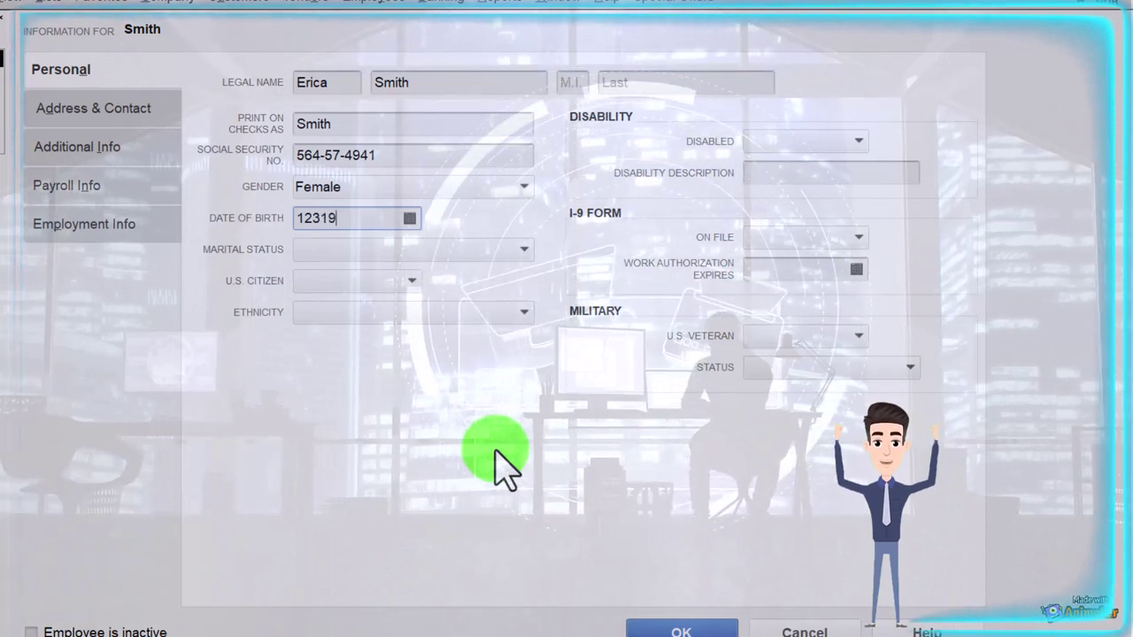
{"action": "type", "text": "7"}
{"action": "key", "text": "Tab"}
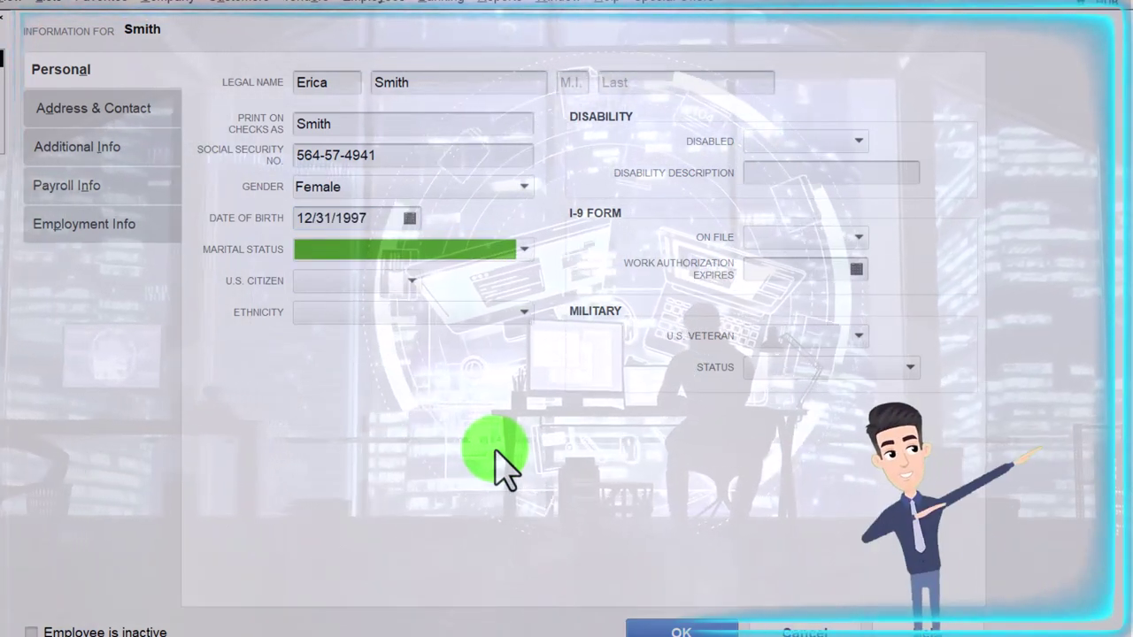
Set marital status Married, U.S. citizen Yes, Disabled No, I-9 on file Yes, U.S. veteran No.
{"action": "key", "text": "m"}
{"action": "key", "text": "Tab"}
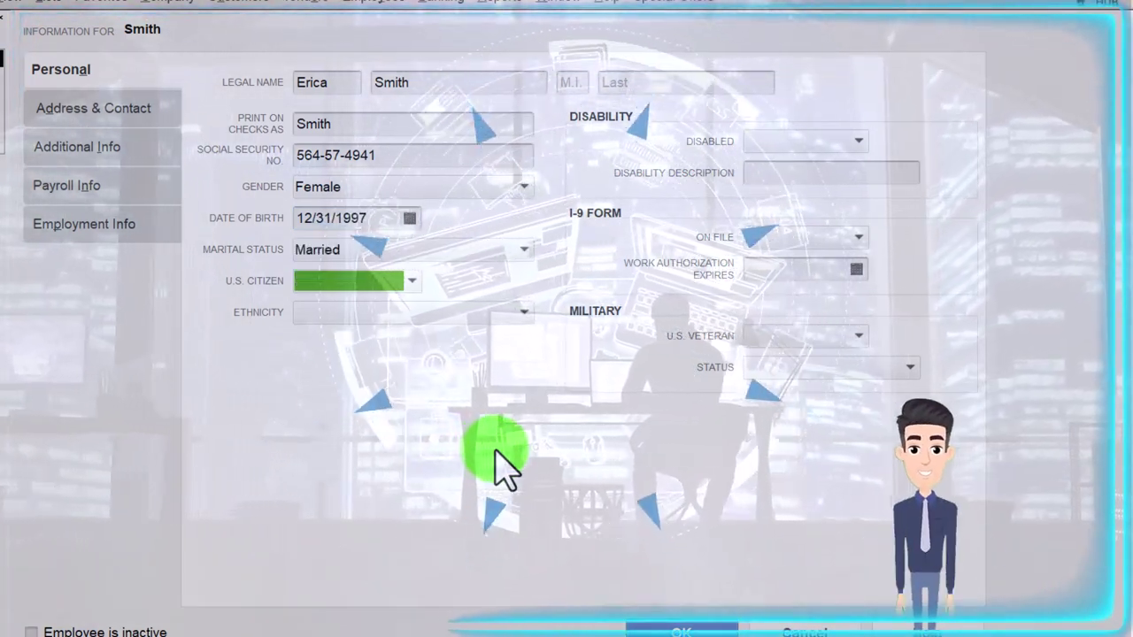
{"action": "key", "text": "y"}
{"action": "key", "text": "Tab"}
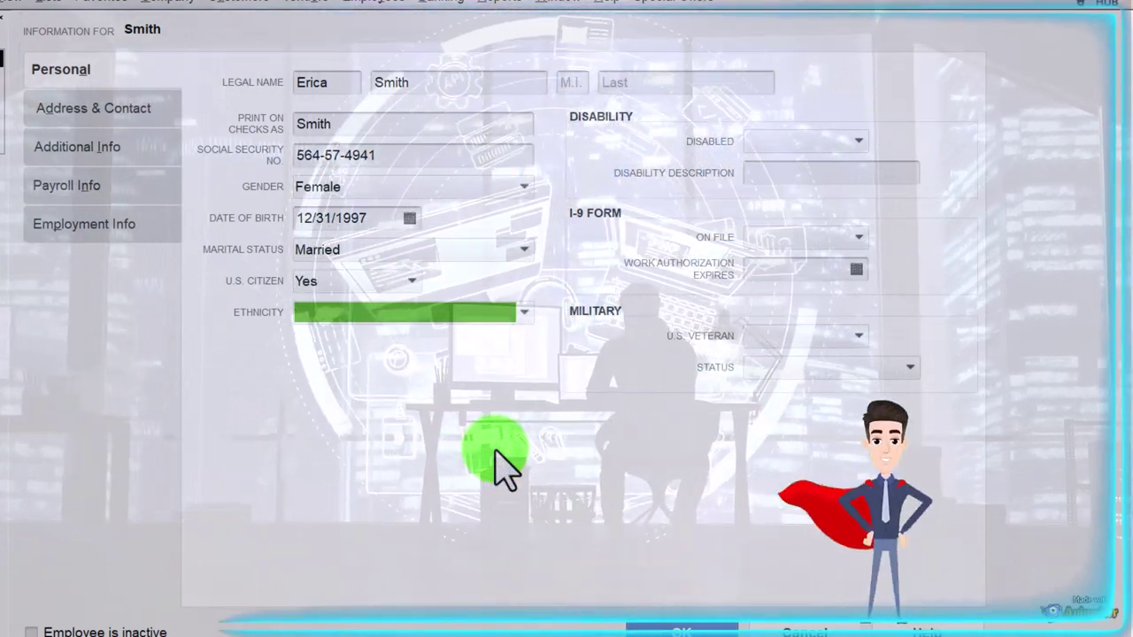
{"action": "key", "text": "Tab"}
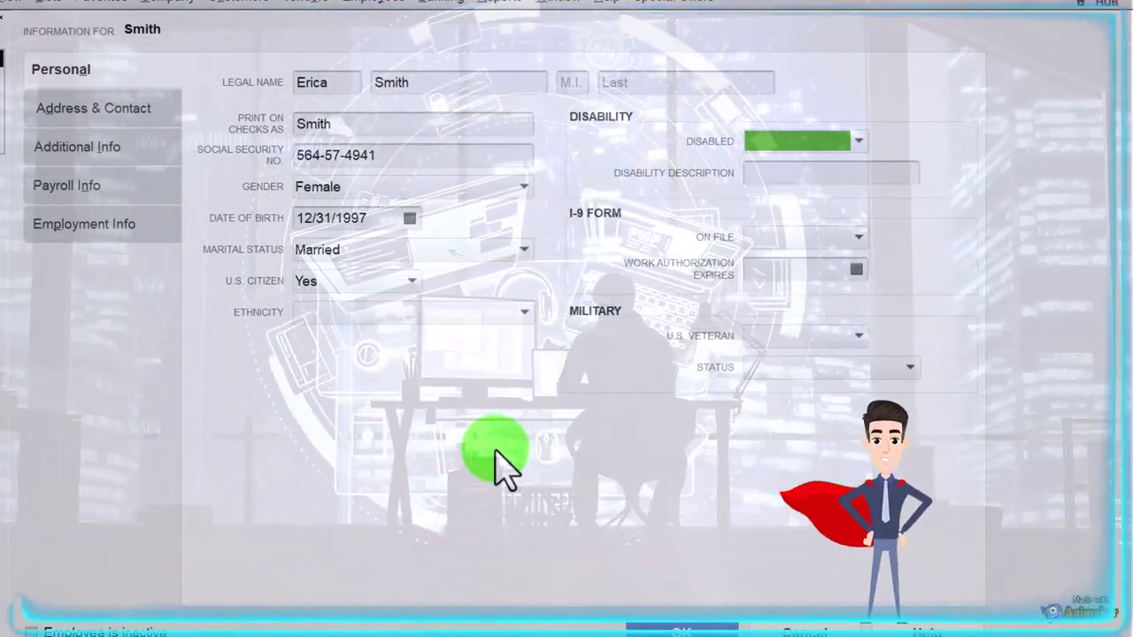
{"action": "key", "text": "n"}
{"action": "key", "text": "Tab"}
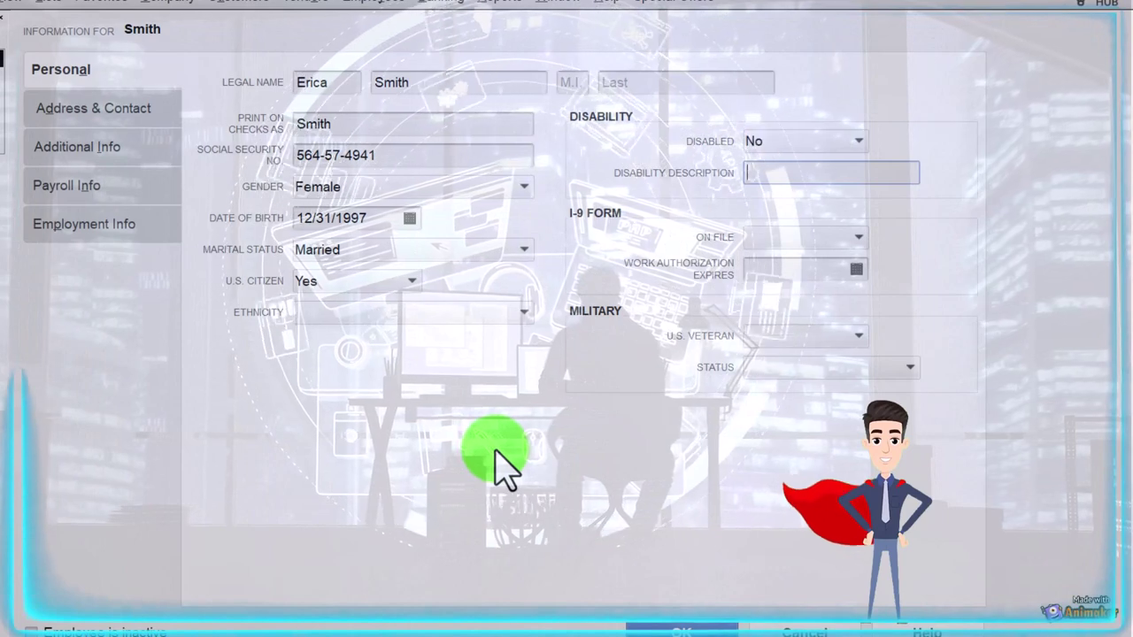
{"action": "key", "text": "Tab"}
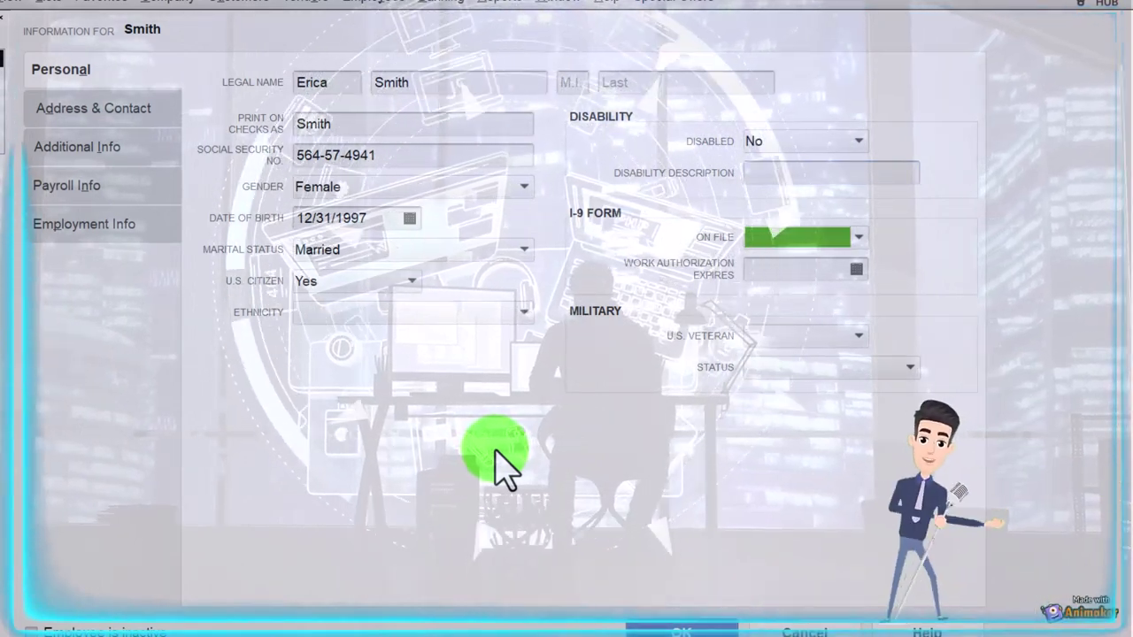
{"action": "key", "text": "y"}
{"action": "key", "text": "Tab"}
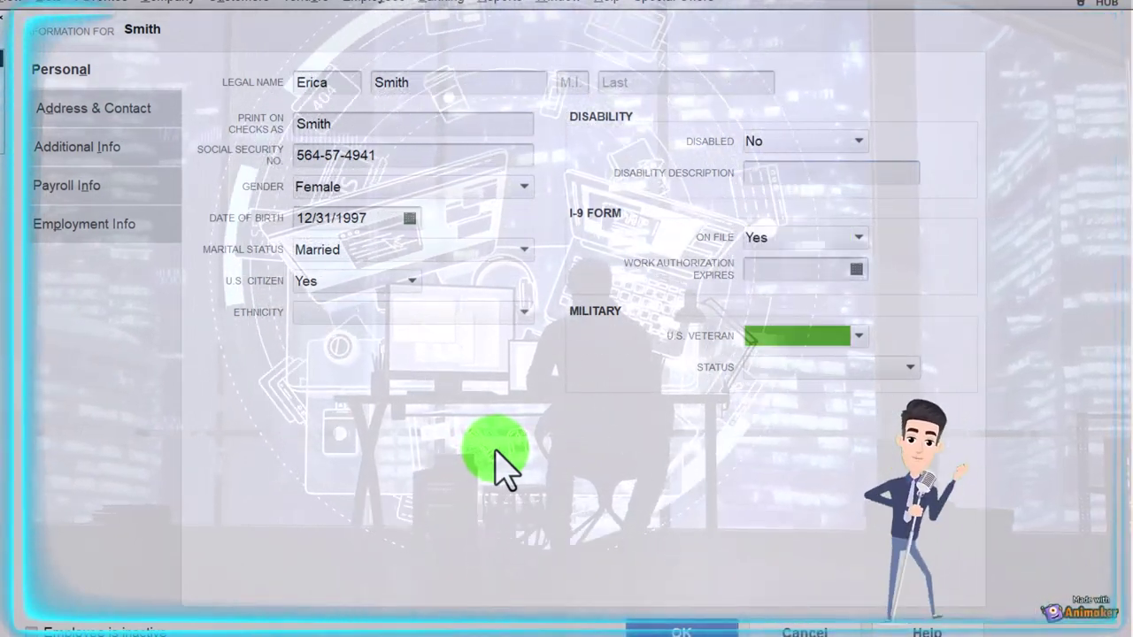
{"action": "key", "text": "n"}
{"action": "key", "text": "Tab"}
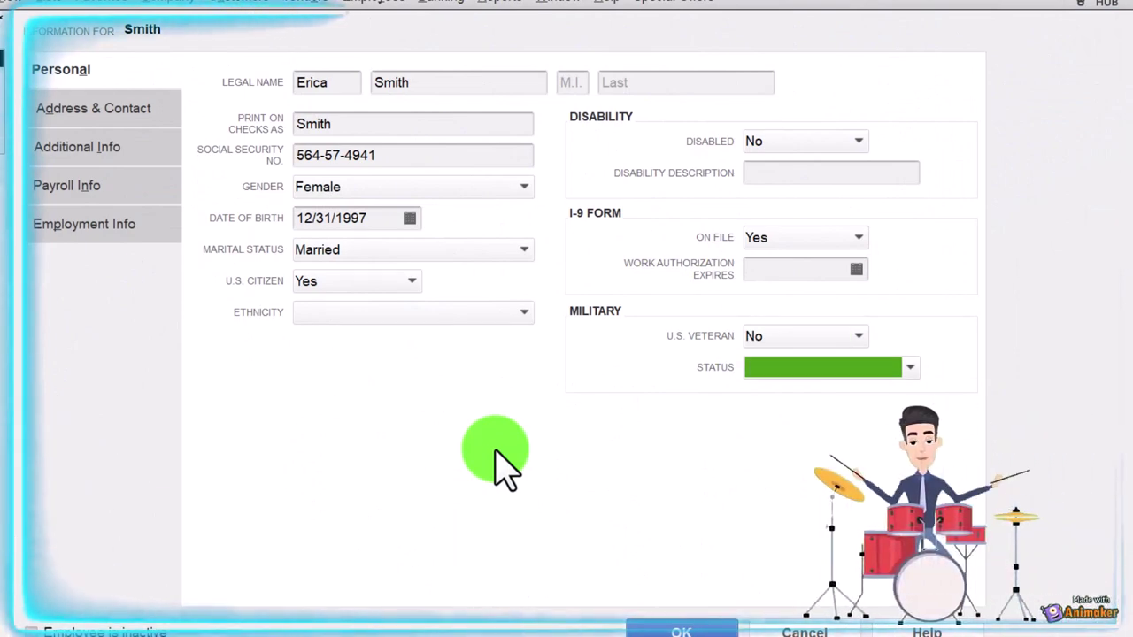
Enter the employee's street address, city, state, ZIP and main phone, adding hyphens to the phone number.
{"action": "left_click", "coordinate": [66, 108]}
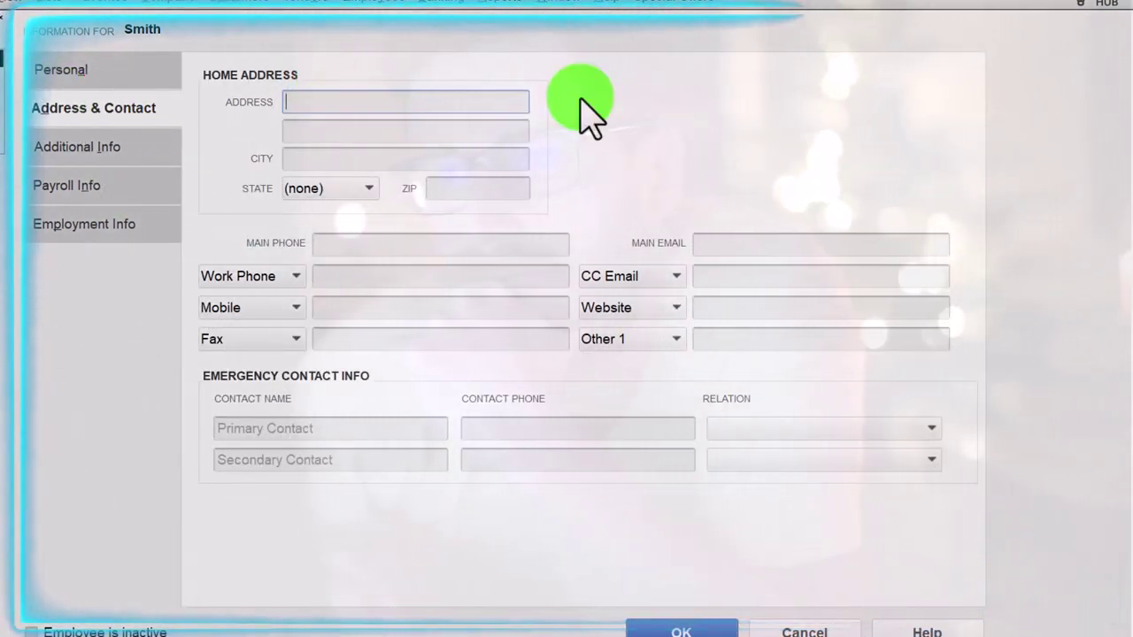
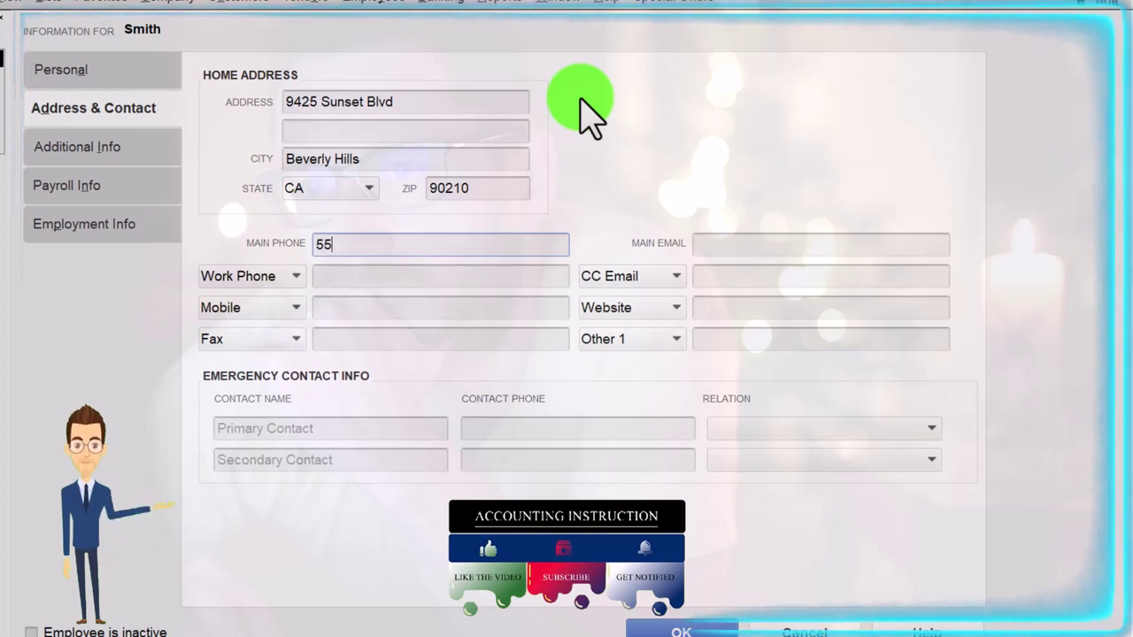
{"action": "type", "text": "715174"}
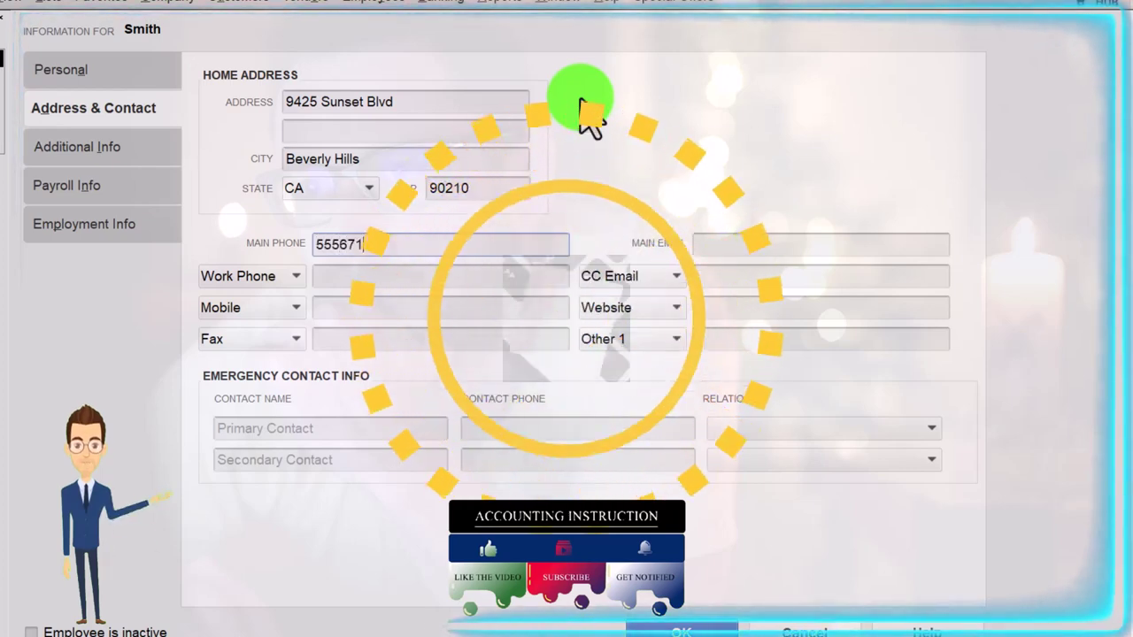
{"action": "key", "text": "Tab"}
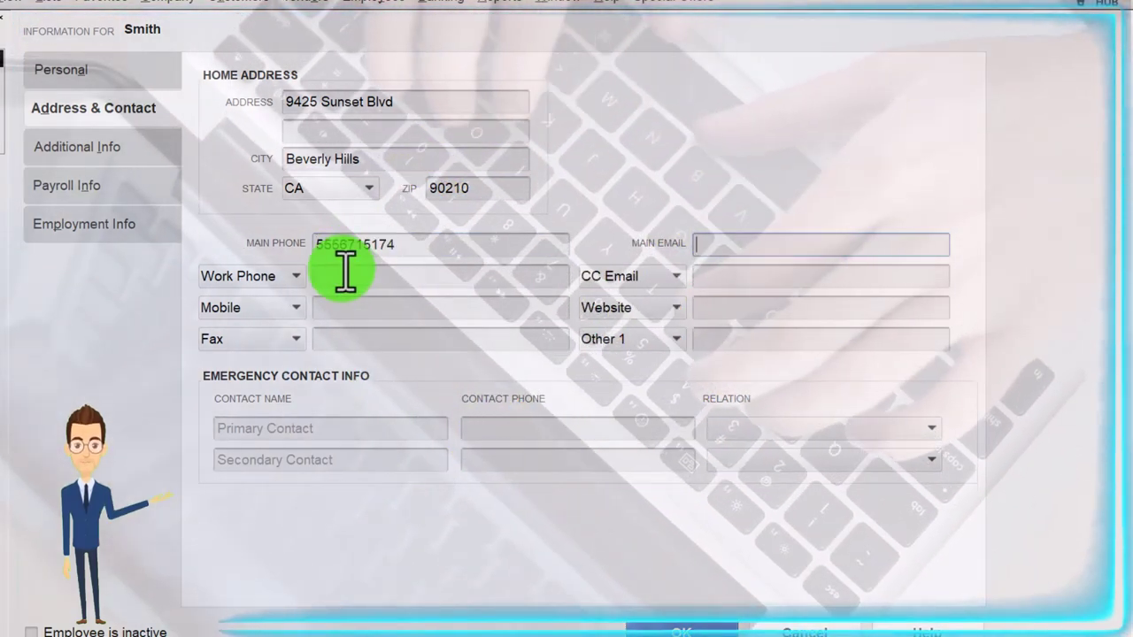
{"action": "left_click", "coordinate": [341, 246]}
{"action": "type", "text": "-"}
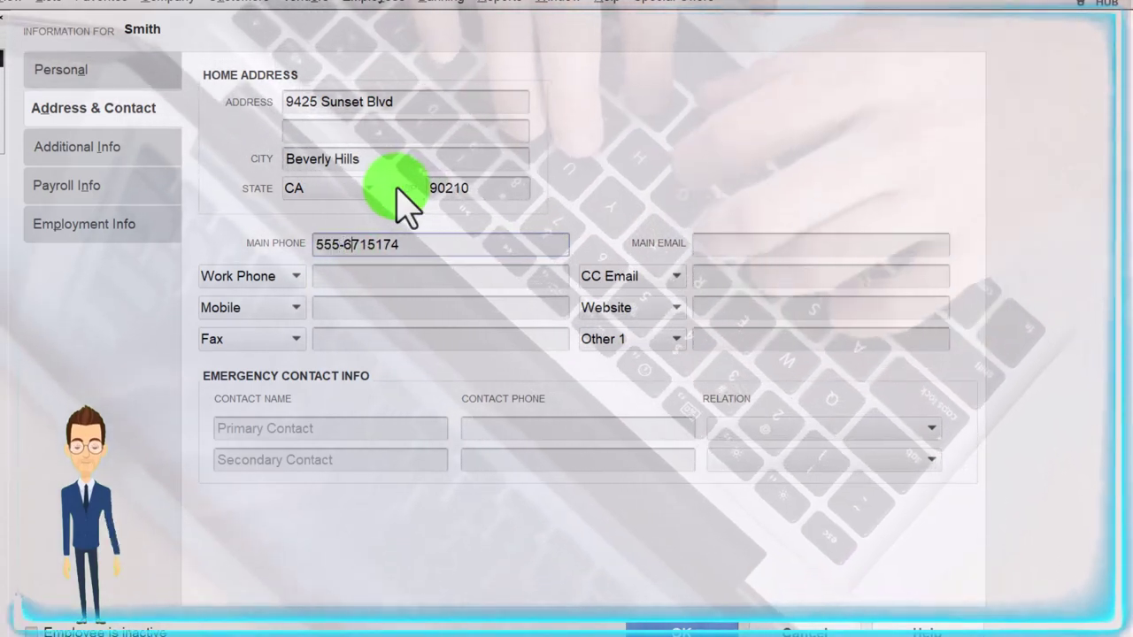
{"action": "key", "text": "Right"}
{"action": "key", "text": "Right"}
{"action": "key", "text": "Right"}
Complete the phone hyphens, then enter Hourly as the first earnings item in Payroll Info.
{"action": "type", "text": "-"}
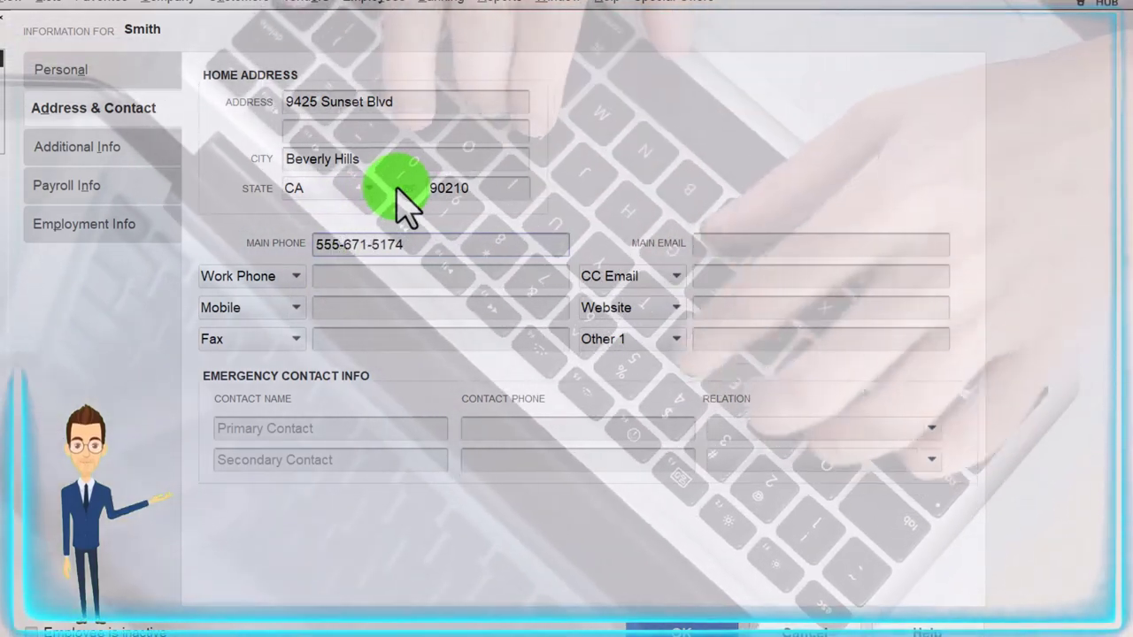
{"action": "left_click", "coordinate": [98, 148]}
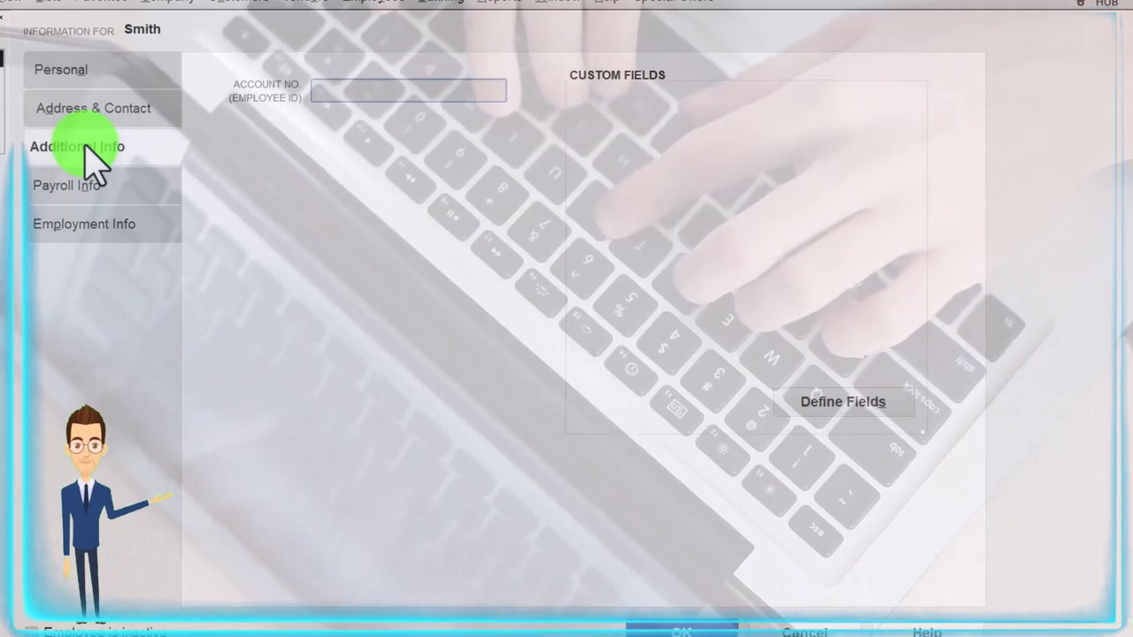
{"action": "left_click", "coordinate": [89, 189]}
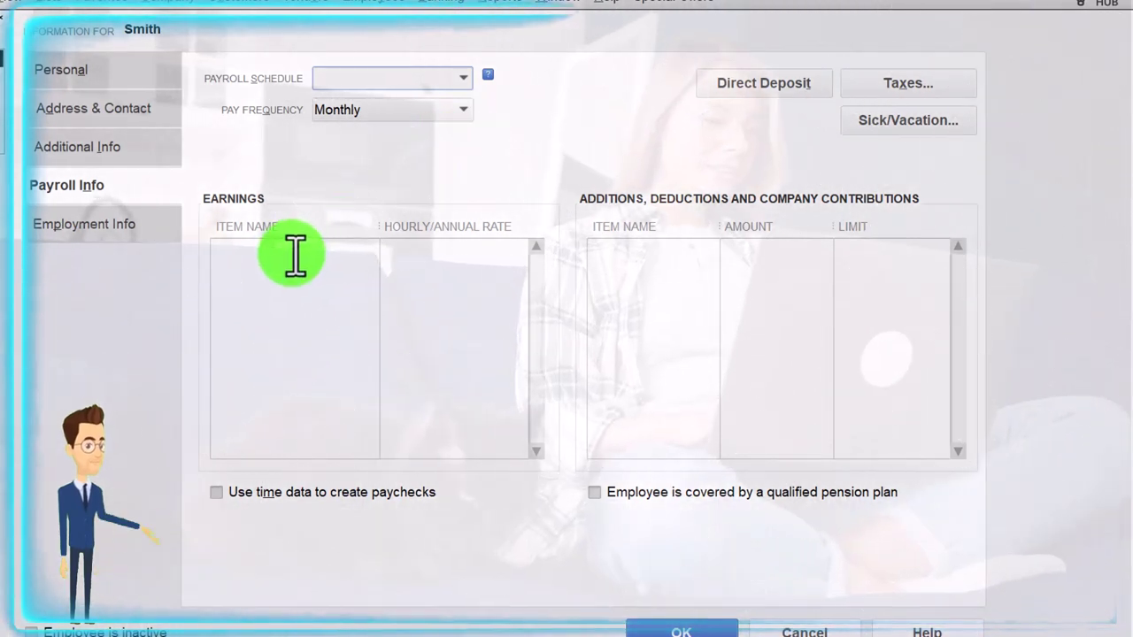
{"action": "left_click", "coordinate": [295, 251]}
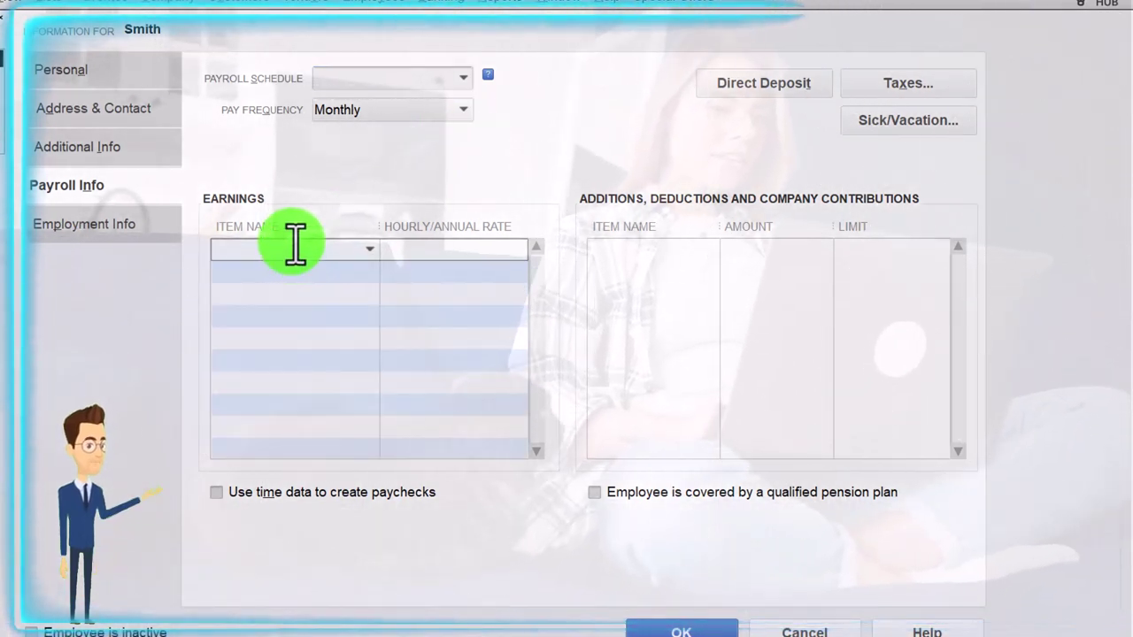
{"action": "type", "text": "Hour"}
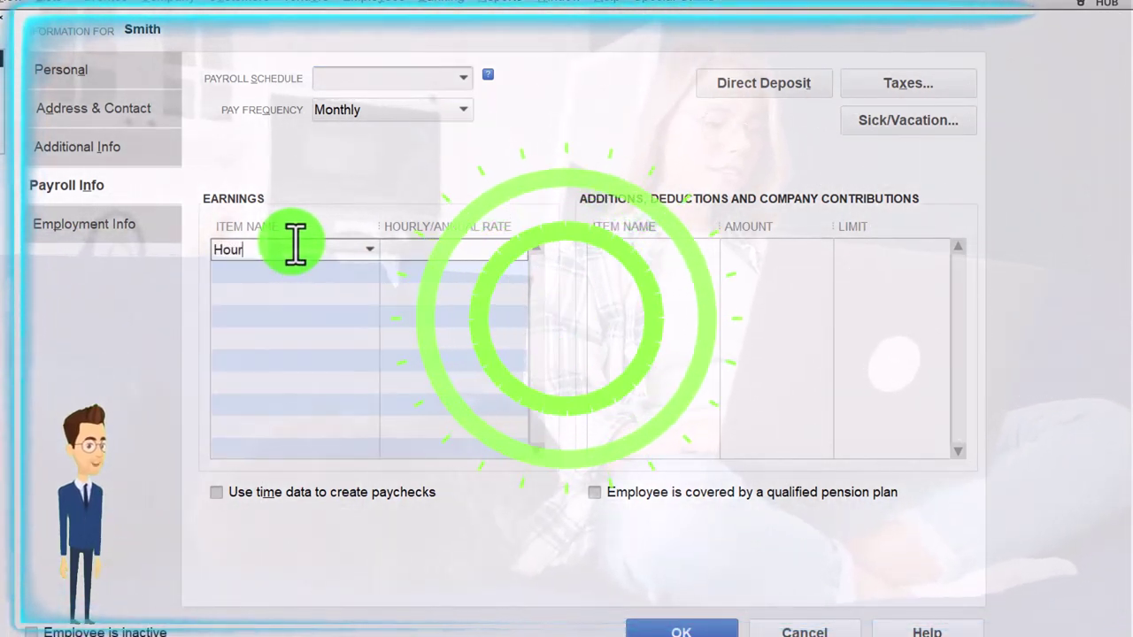
{"action": "type", "text": "ly"}
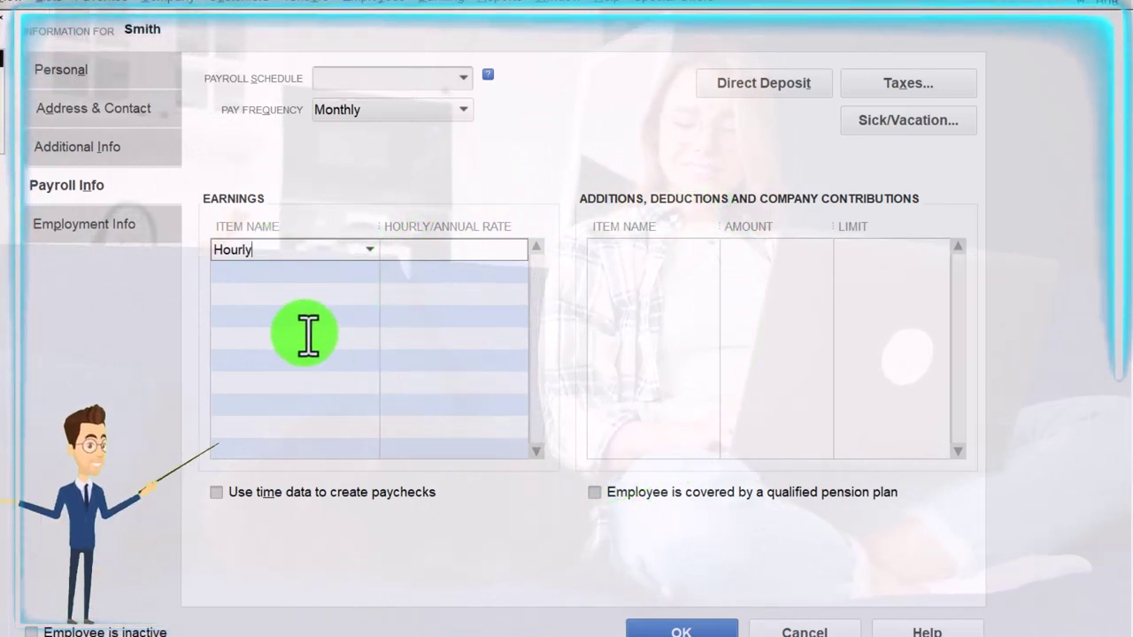
{"action": "key", "text": "Tab"}
Create Hourly as a regular-pay Hourly Wages payroll item charged to Payroll Expenses.
{"action": "left_click", "coordinate": [548, 186]}
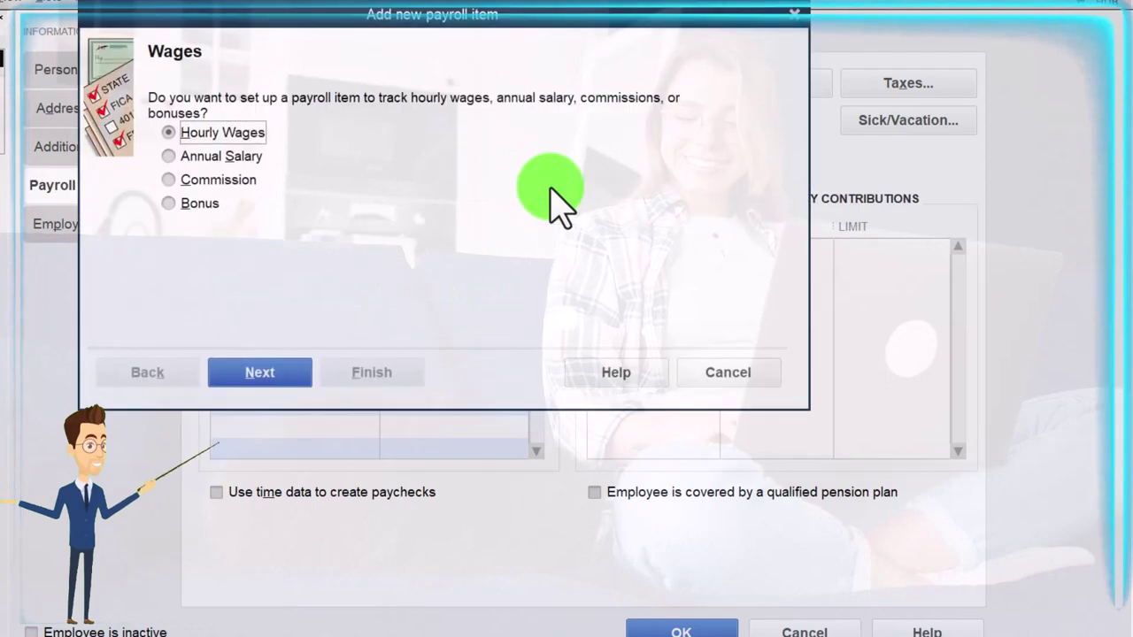
{"action": "left_click", "coordinate": [256, 370]}
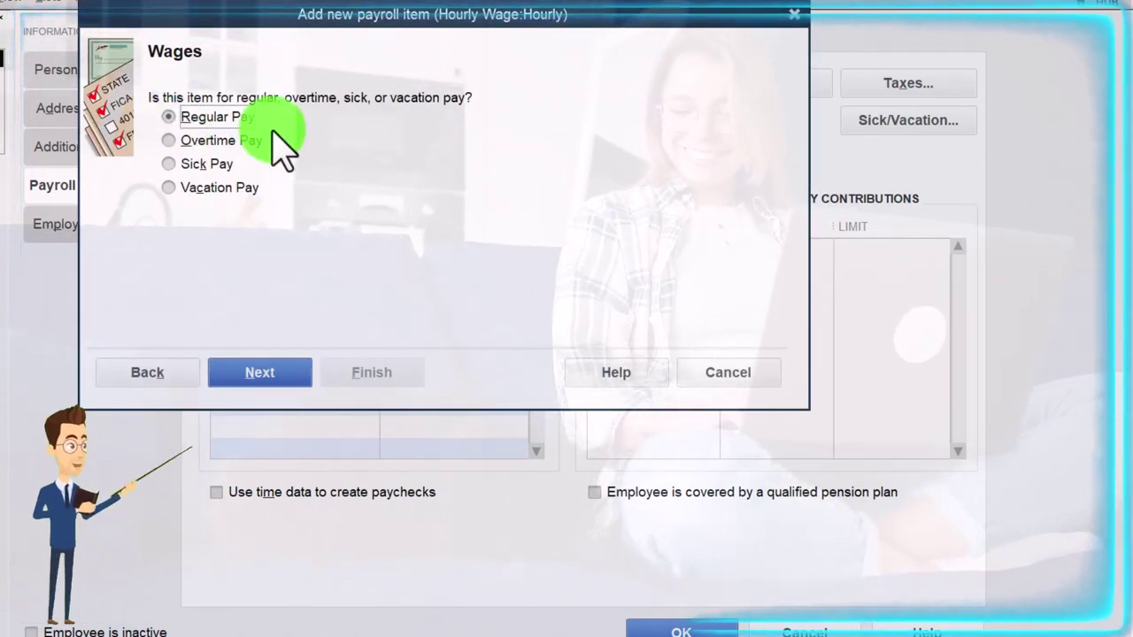
{"action": "left_click", "coordinate": [258, 372]}
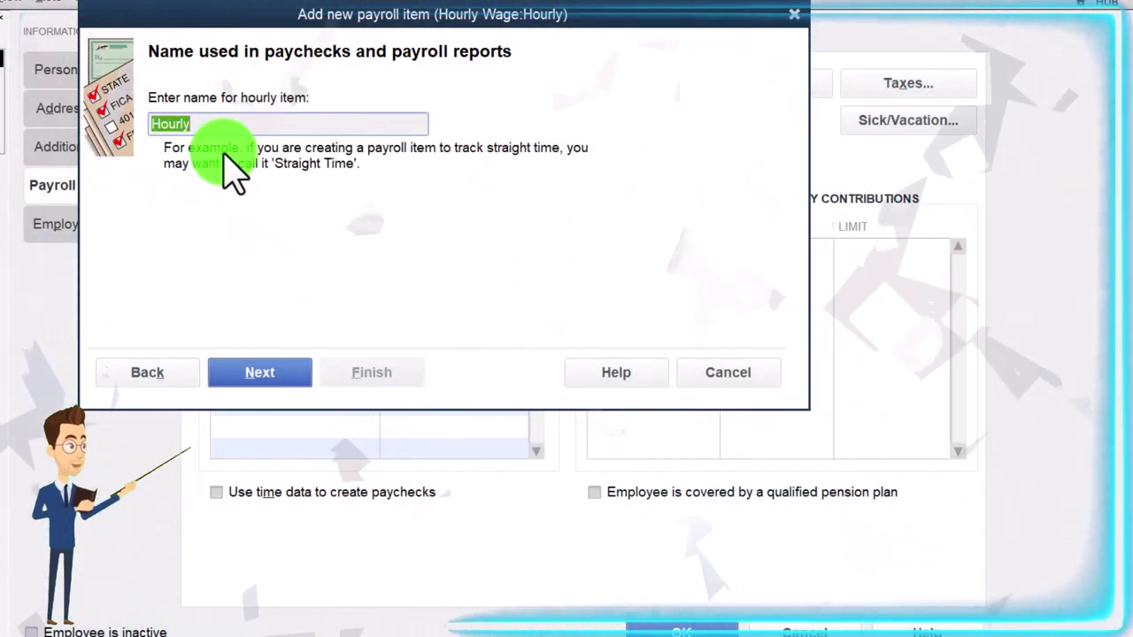
{"action": "left_click", "coordinate": [266, 372]}
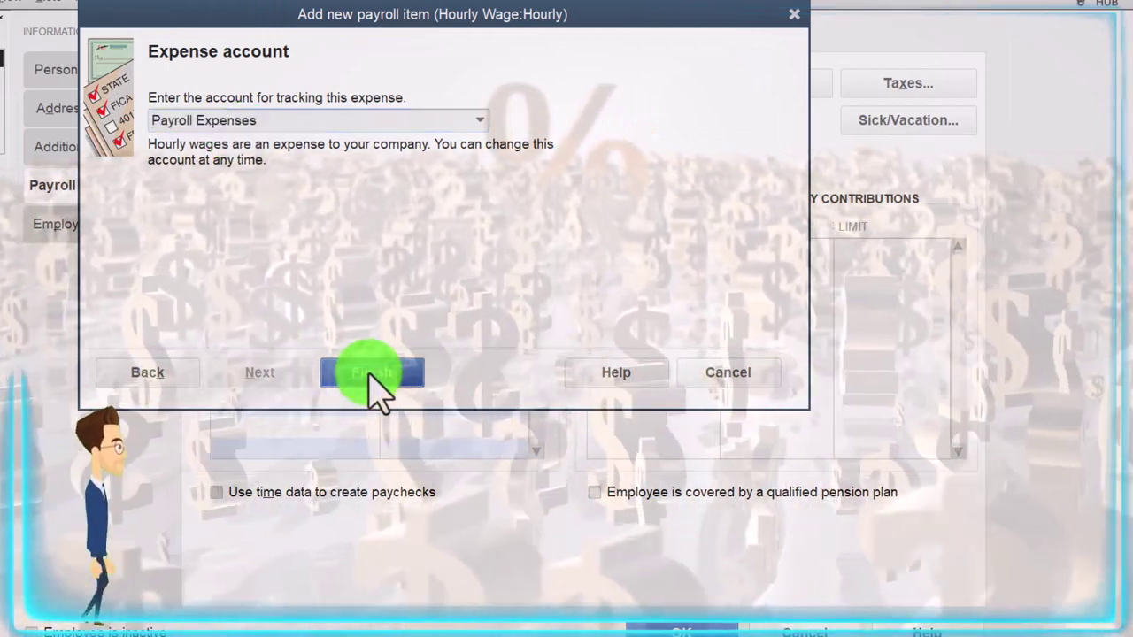
{"action": "left_click", "coordinate": [372, 373]}
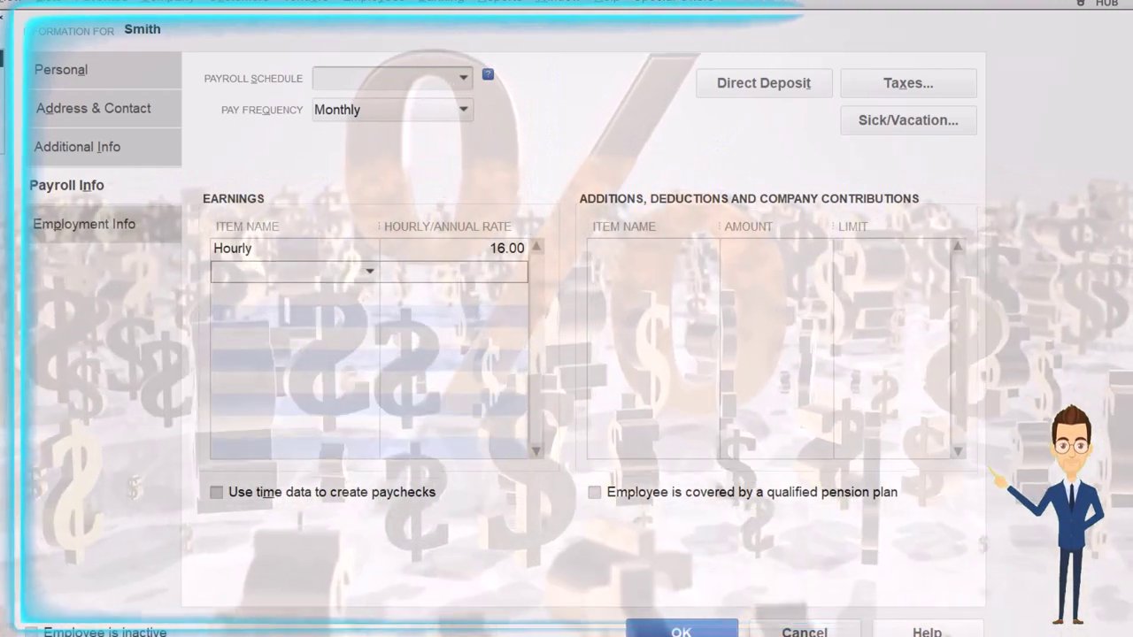
Switch the employee's federal withholding to the 2020 and Later Form W-4.
{"action": "left_click", "coordinate": [869, 81]}
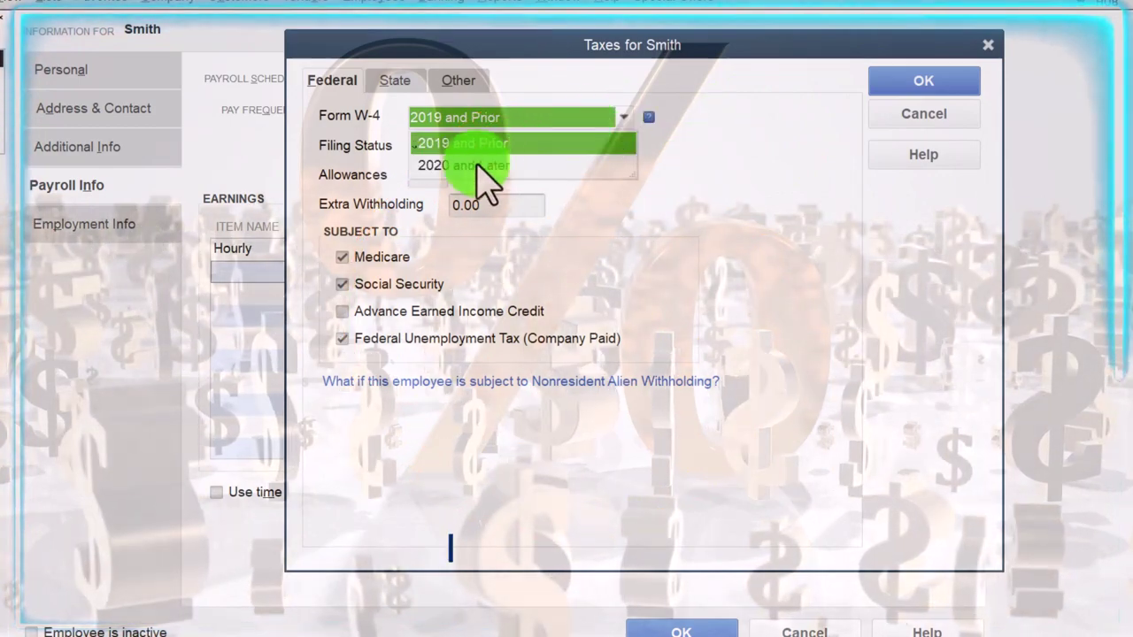
{"action": "left_click", "coordinate": [471, 166]}
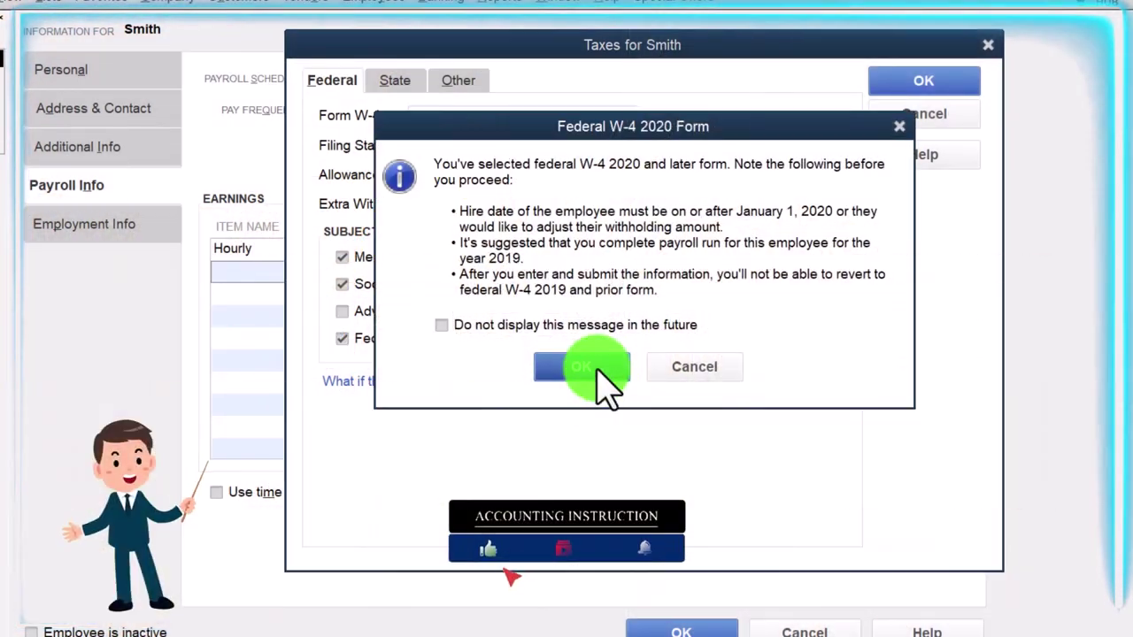
{"action": "left_click", "coordinate": [584, 367]}
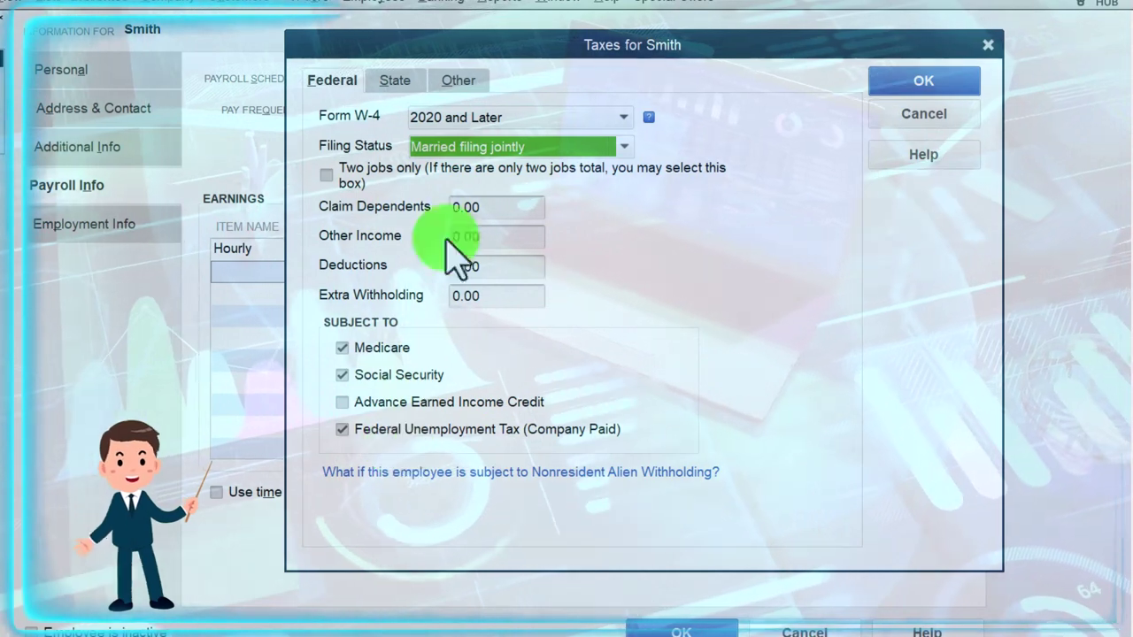
Review the State and Other tax tabs and save the tax settings without a worked state.
{"action": "left_click", "coordinate": [412, 84]}
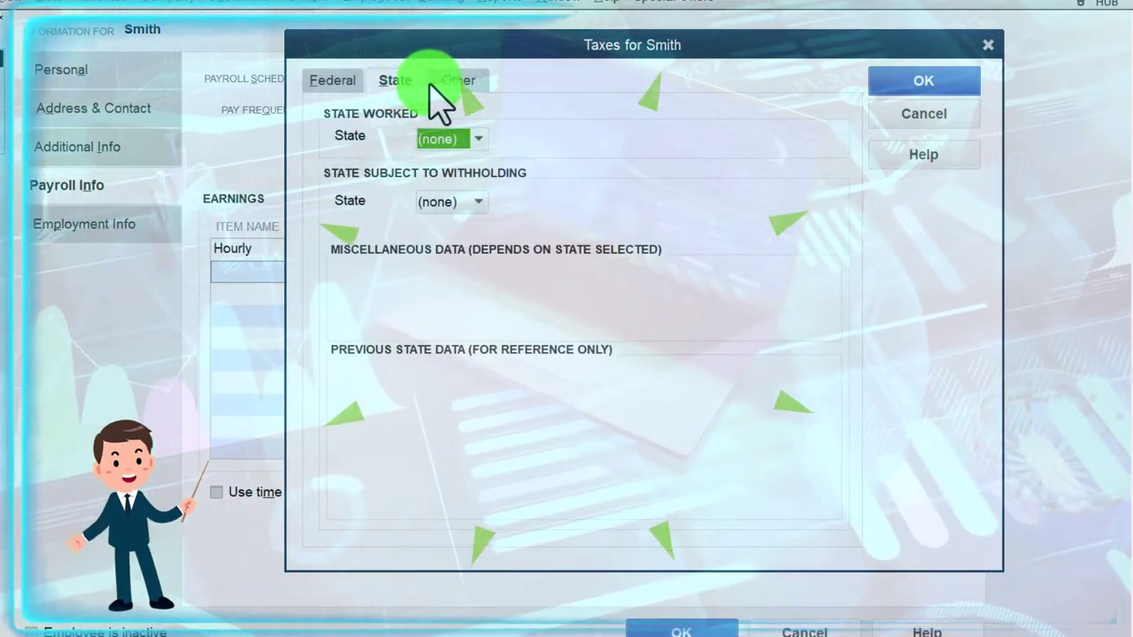
{"action": "left_click", "coordinate": [446, 85]}
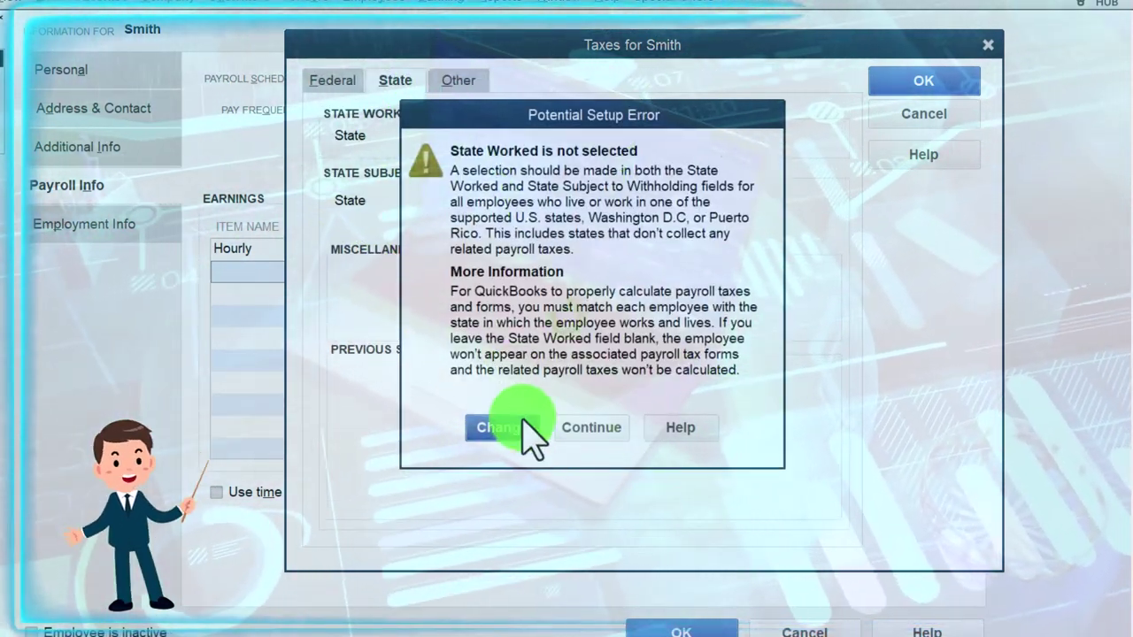
{"action": "left_click", "coordinate": [586, 428]}
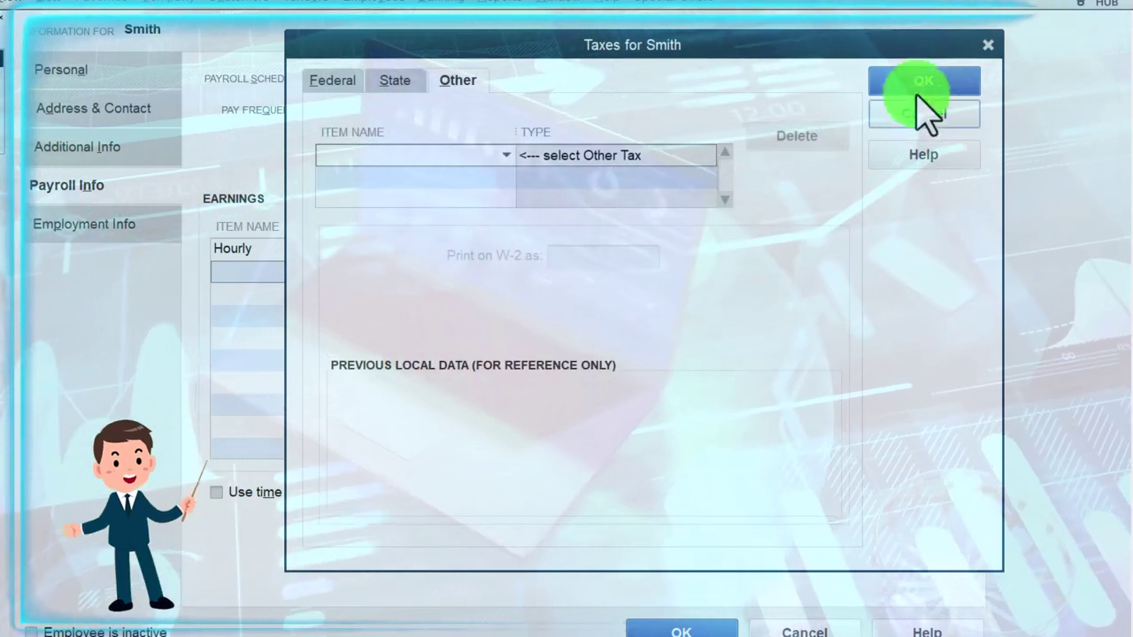
{"action": "left_click", "coordinate": [923, 99]}
{"action": "left_click", "coordinate": [603, 430]}
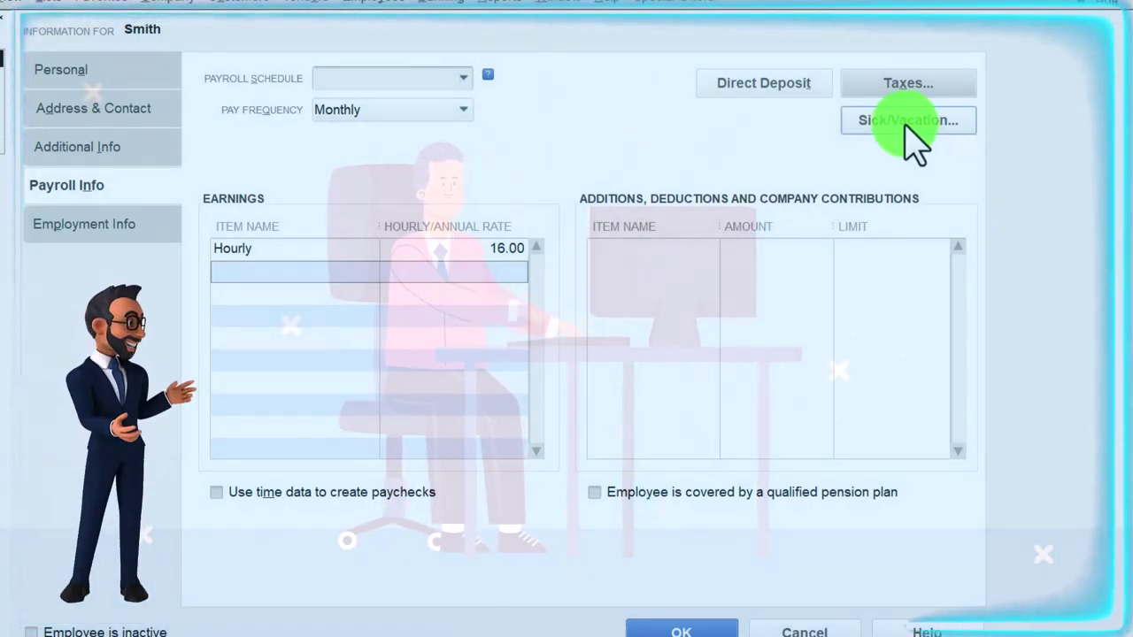
Set the employee's hire date to 01/01/2022 in Employment Info.
{"action": "left_click", "coordinate": [85, 226]}
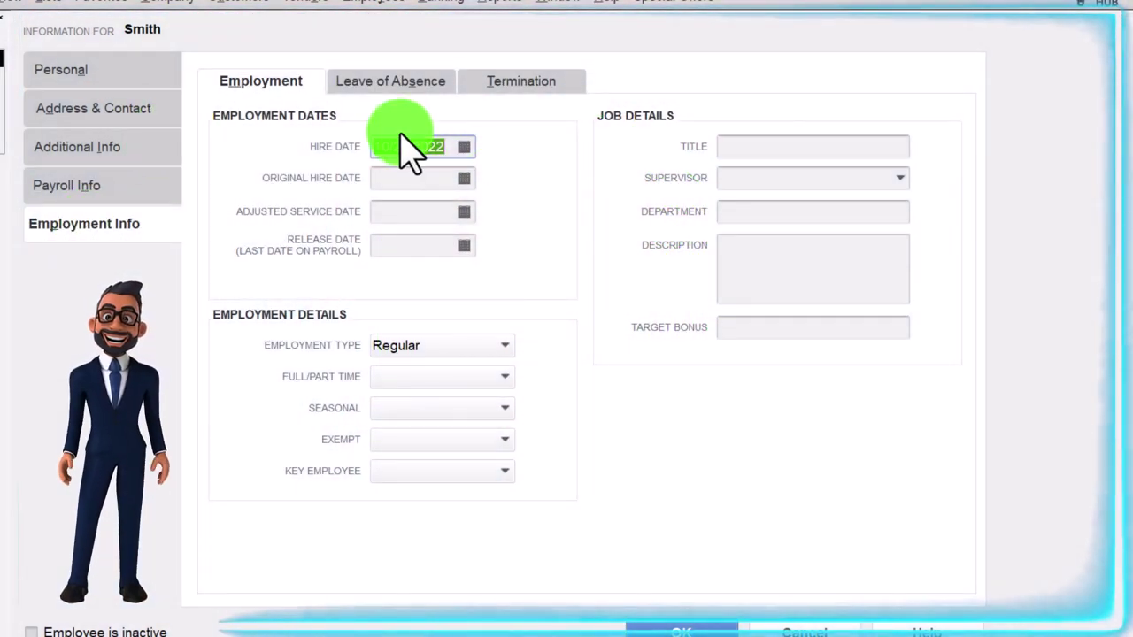
{"action": "left_click", "coordinate": [464, 147]}
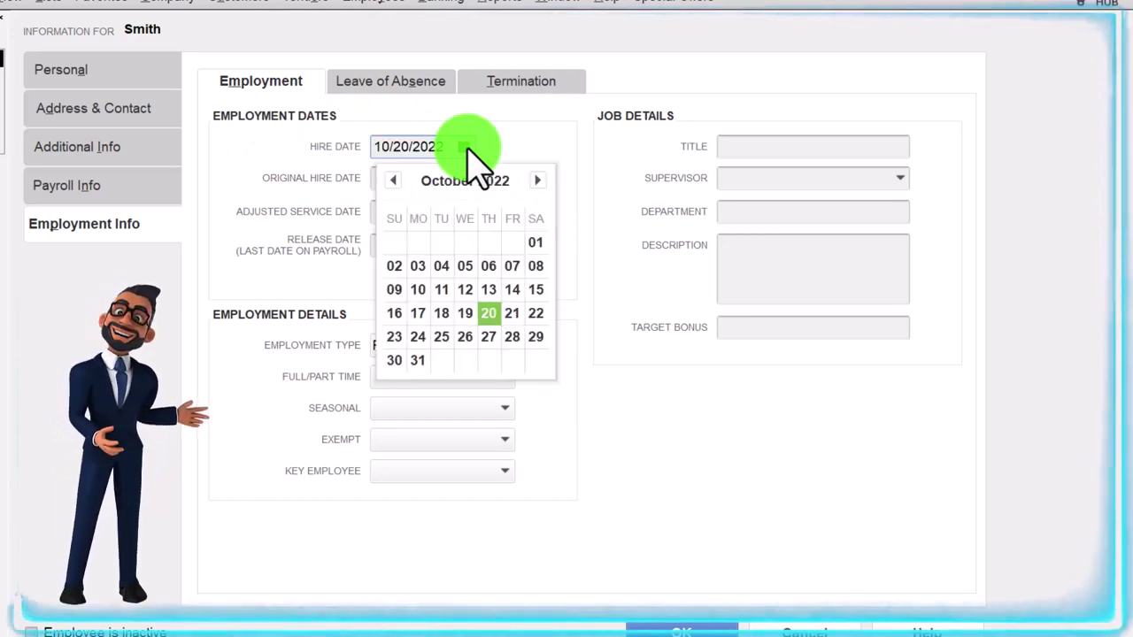
{"action": "left_click", "coordinate": [396, 182]}
{"action": "left_click", "coordinate": [396, 181]}
{"action": "left_click", "coordinate": [397, 182]}
{"action": "left_click", "coordinate": [399, 182]}
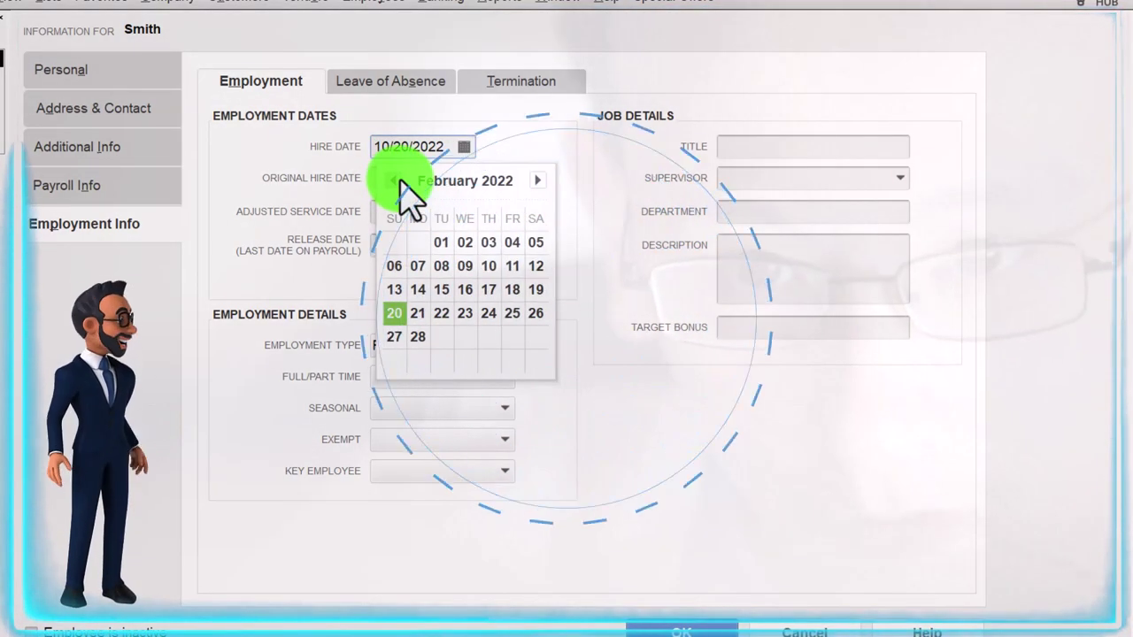
{"action": "left_click", "coordinate": [399, 182]}
{"action": "left_click", "coordinate": [534, 239]}
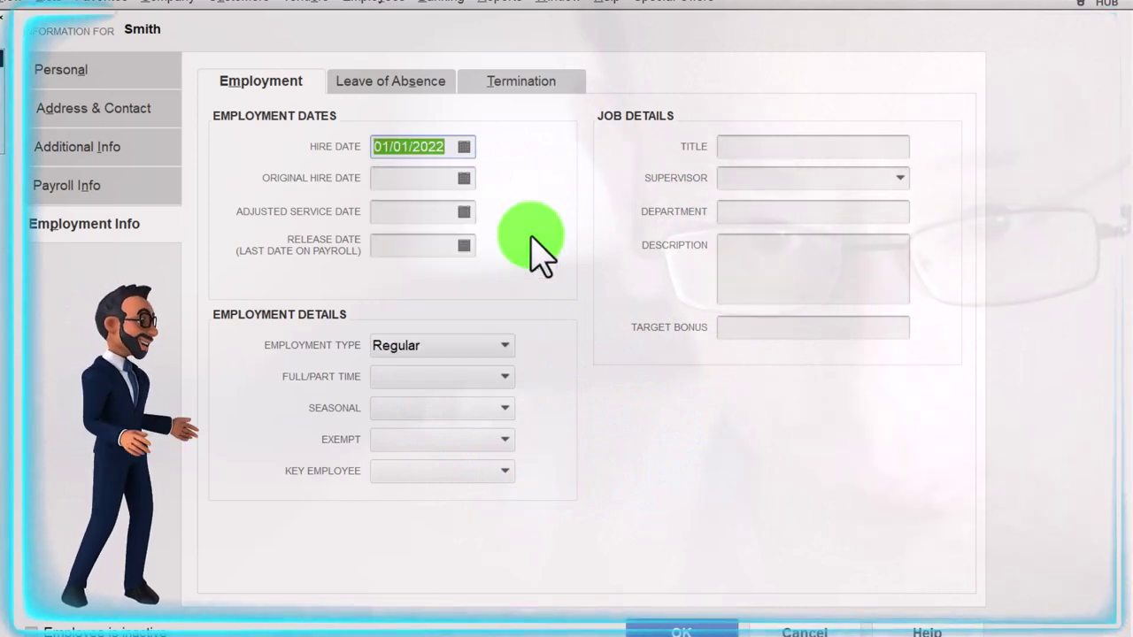
{"action": "key", "text": "Tab"}
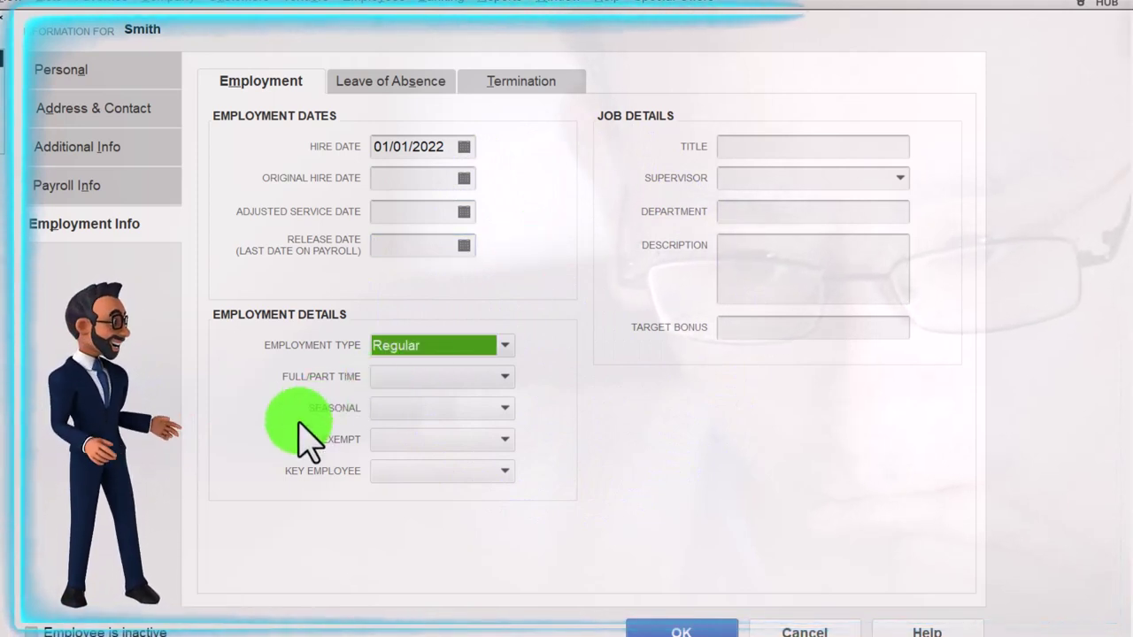
Keep the employment type as Regular and leave the seasonal setting blank.
{"action": "left_click", "coordinate": [502, 346]}
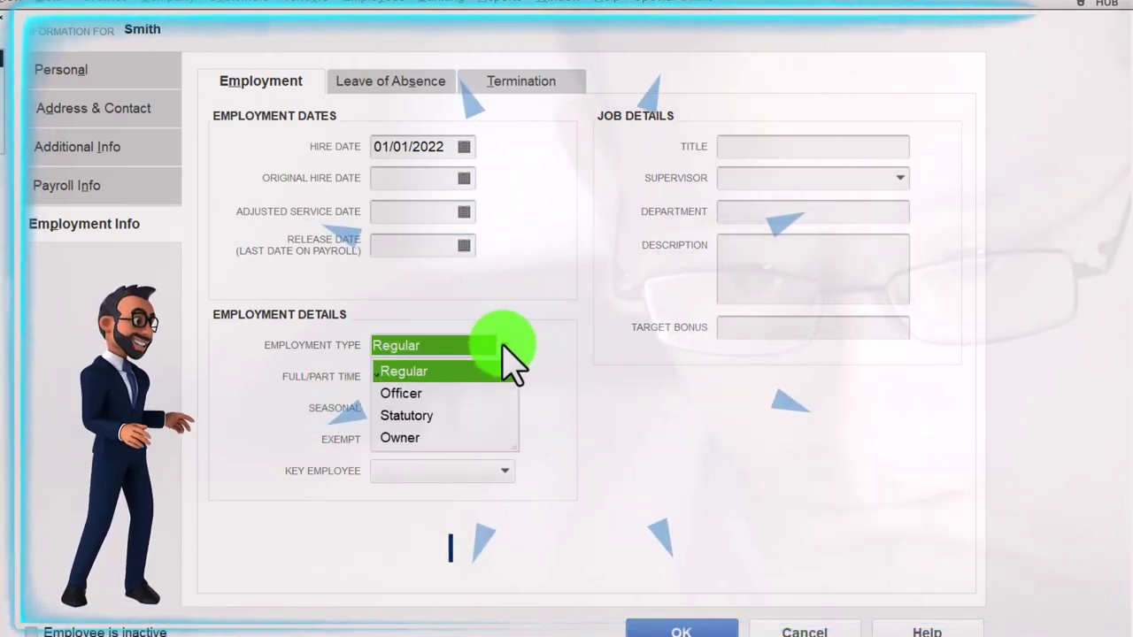
{"action": "left_click", "coordinate": [506, 347]}
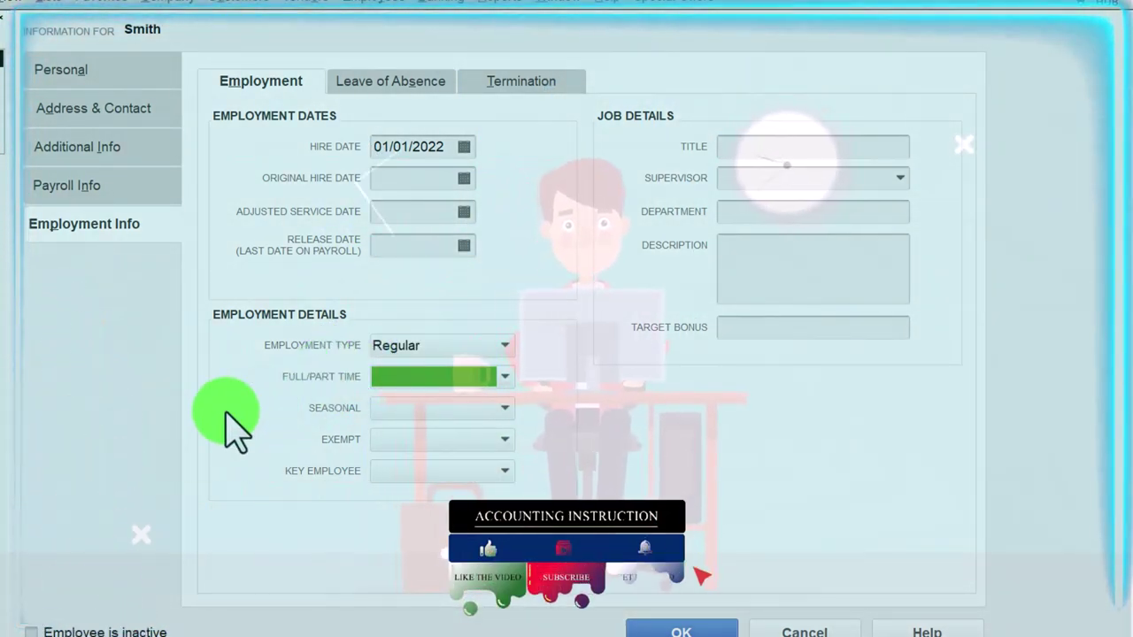
{"action": "left_click", "coordinate": [505, 408]}
{"action": "left_click", "coordinate": [505, 407]}
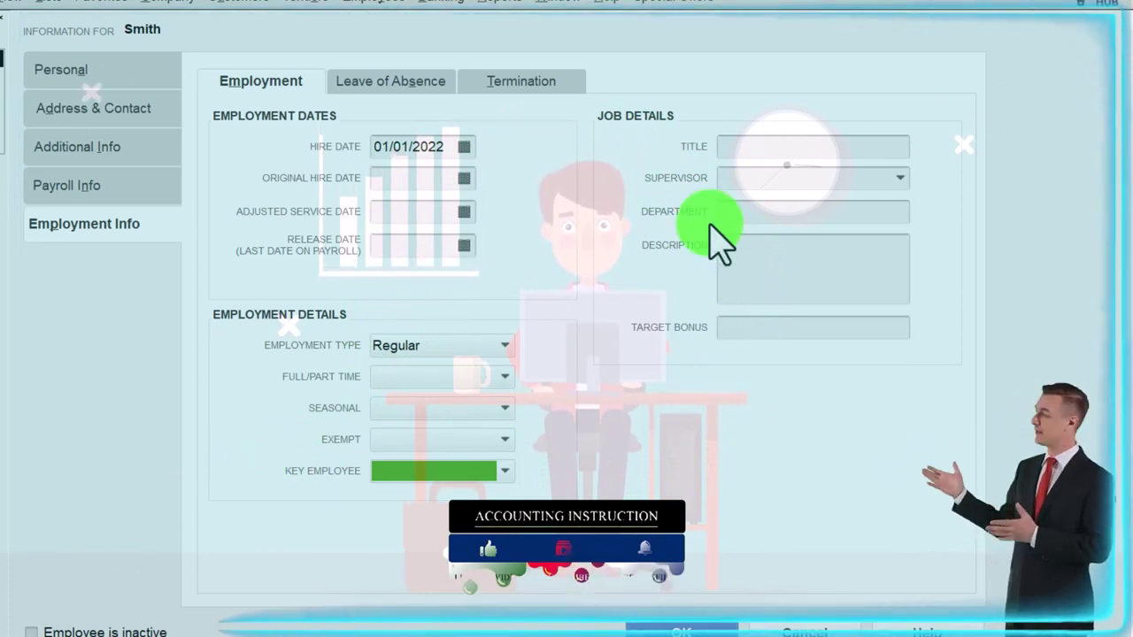
{"action": "left_click", "coordinate": [748, 146]}
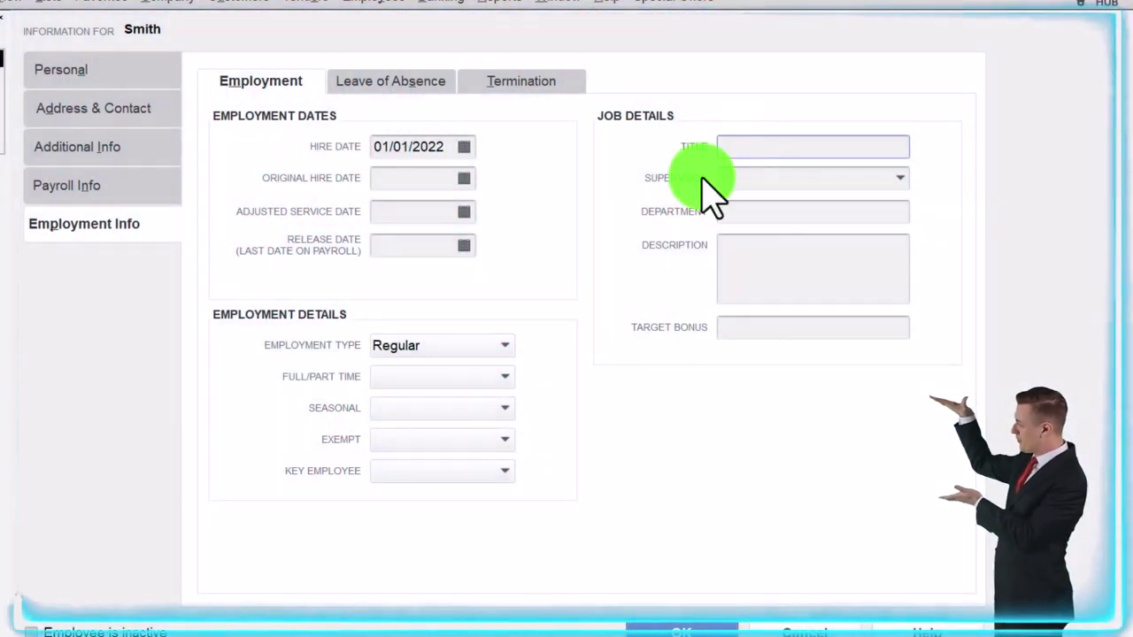
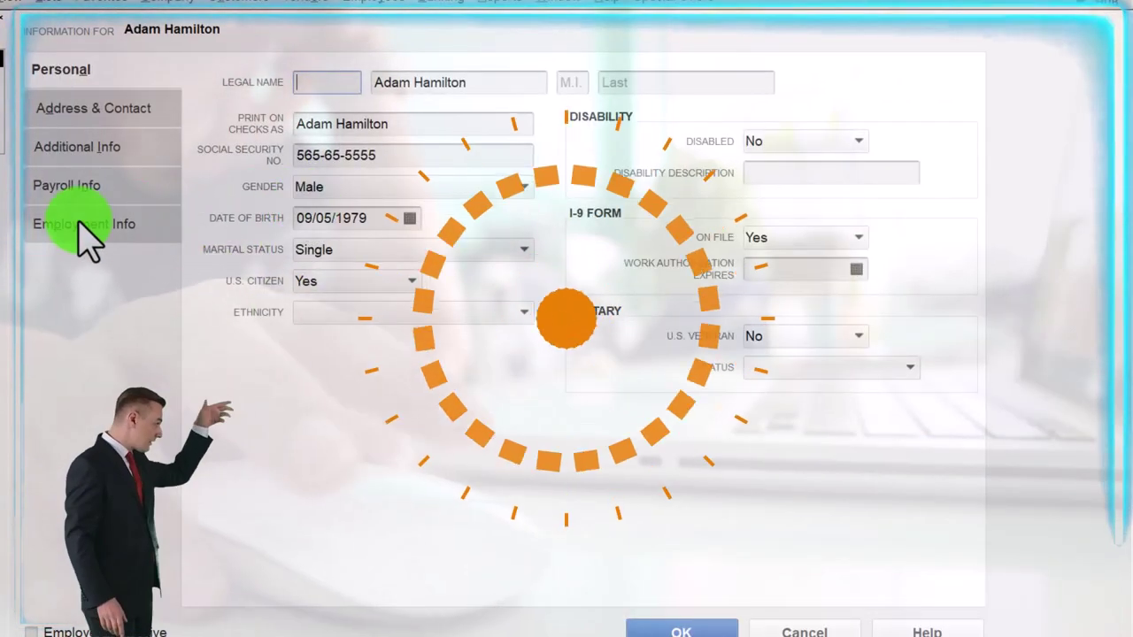
Set the first employee's hire date to 01/01/2023 in Employment Info and save the record.
{"action": "left_click", "coordinate": [88, 230]}
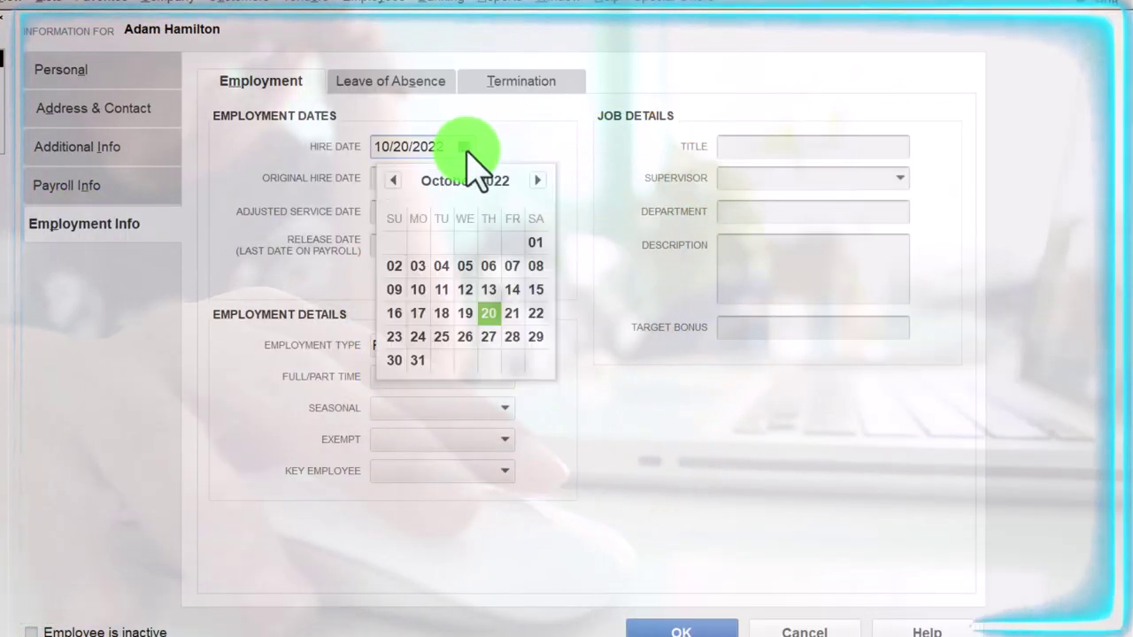
{"action": "left_click", "coordinate": [395, 181]}
{"action": "left_click", "coordinate": [394, 182]}
{"action": "left_click", "coordinate": [395, 181]}
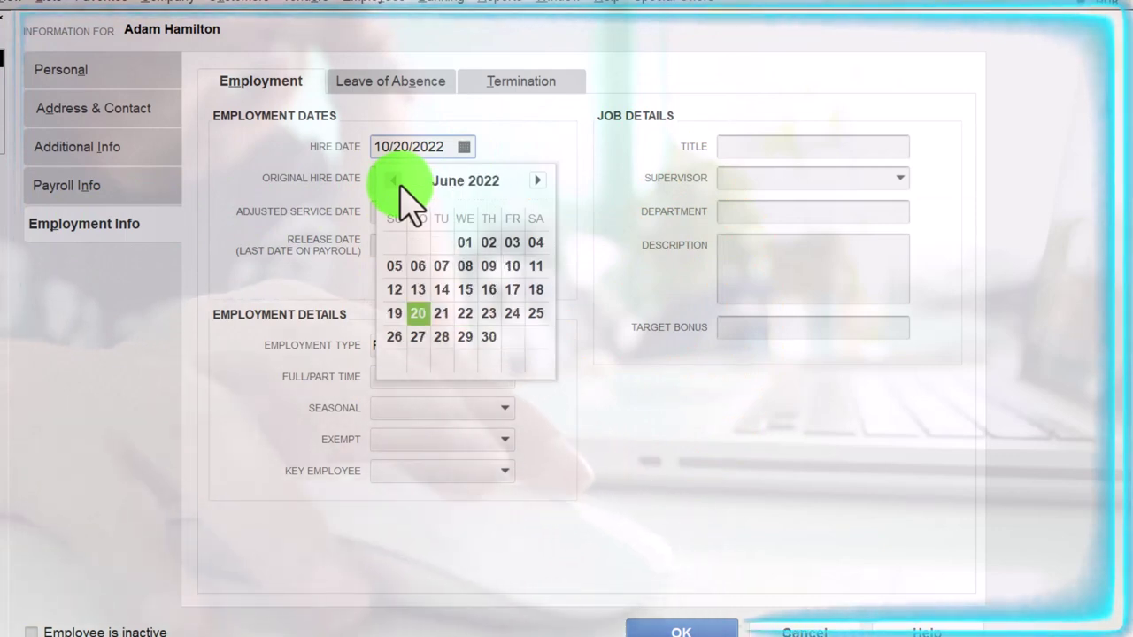
{"action": "left_click", "coordinate": [395, 182]}
{"action": "left_click", "coordinate": [396, 181]}
{"action": "left_click", "coordinate": [396, 181]}
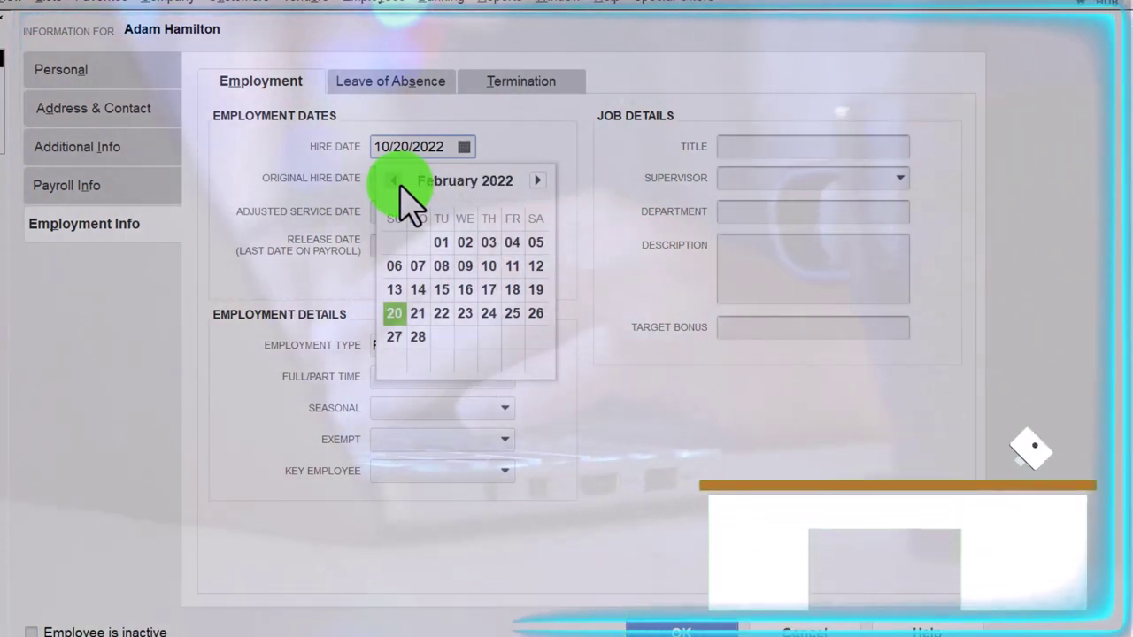
{"action": "left_click", "coordinate": [396, 181]}
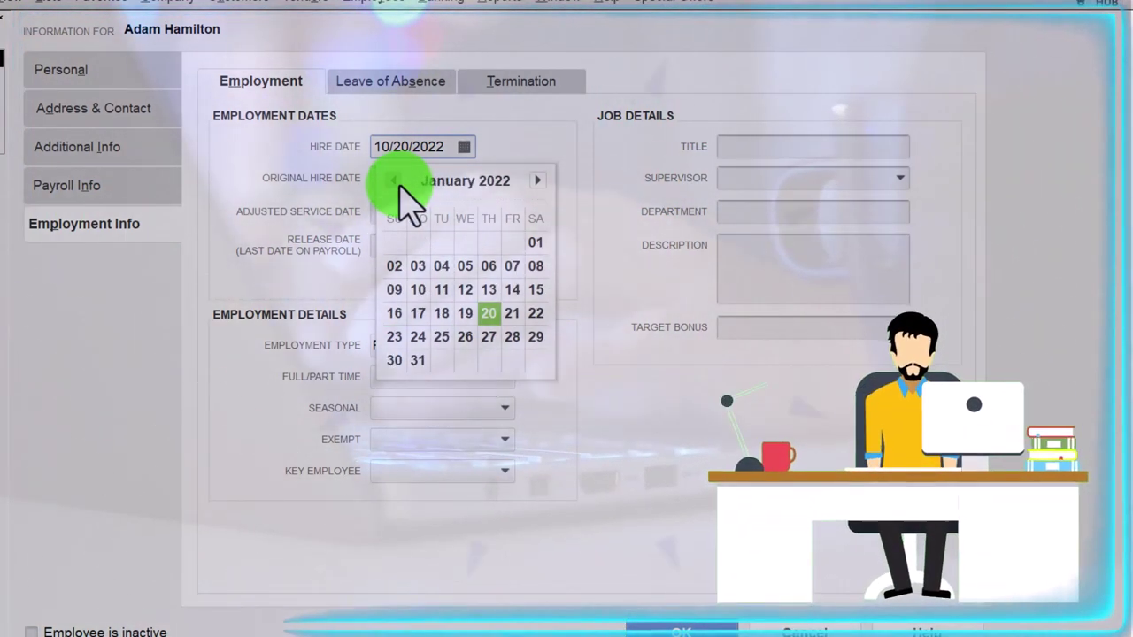
{"action": "left_click", "coordinate": [537, 180]}
{"action": "left_click", "coordinate": [537, 181]}
{"action": "left_click", "coordinate": [536, 180]}
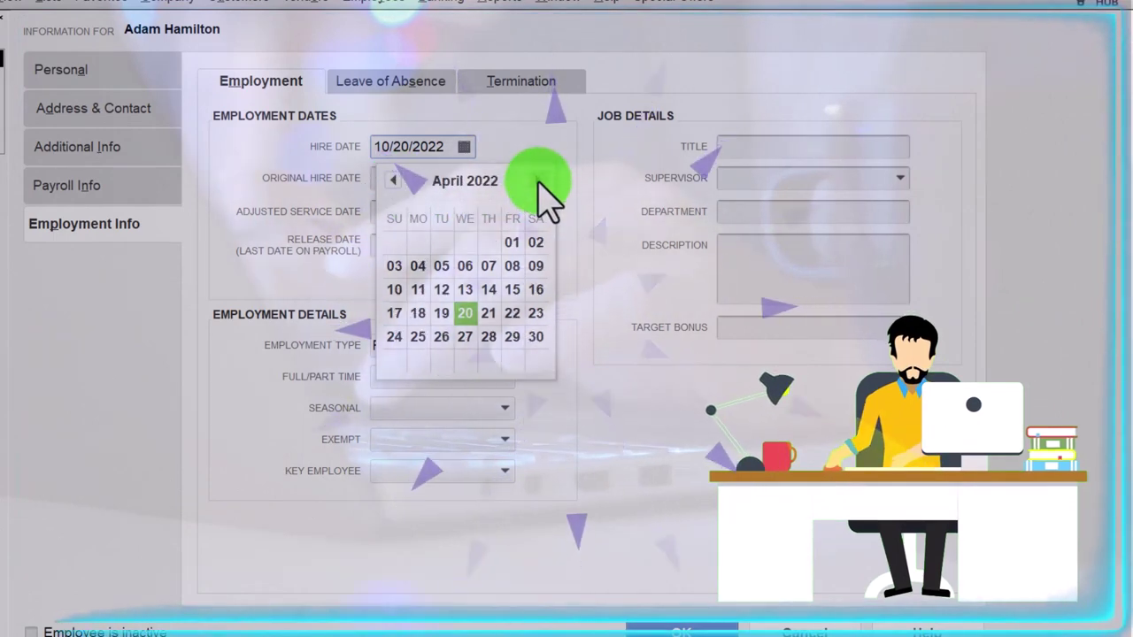
{"action": "left_click", "coordinate": [536, 180]}
{"action": "left_click", "coordinate": [537, 181]}
{"action": "left_click", "coordinate": [537, 182]}
{"action": "left_click", "coordinate": [537, 181]}
{"action": "left_click", "coordinate": [537, 181]}
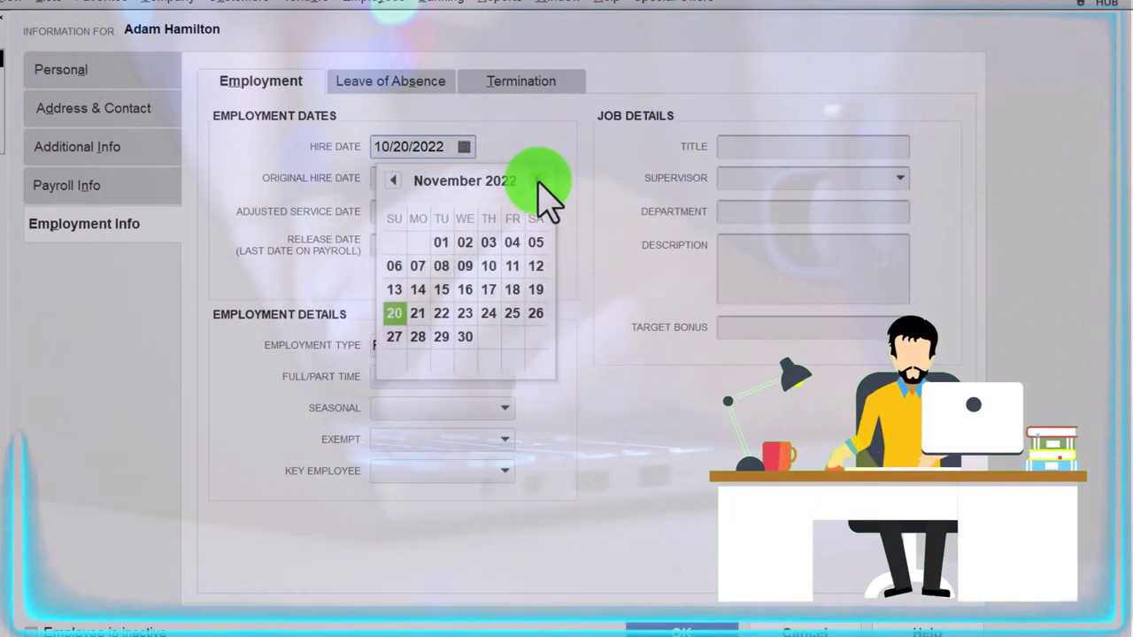
{"action": "left_click", "coordinate": [537, 182]}
{"action": "left_click", "coordinate": [537, 181]}
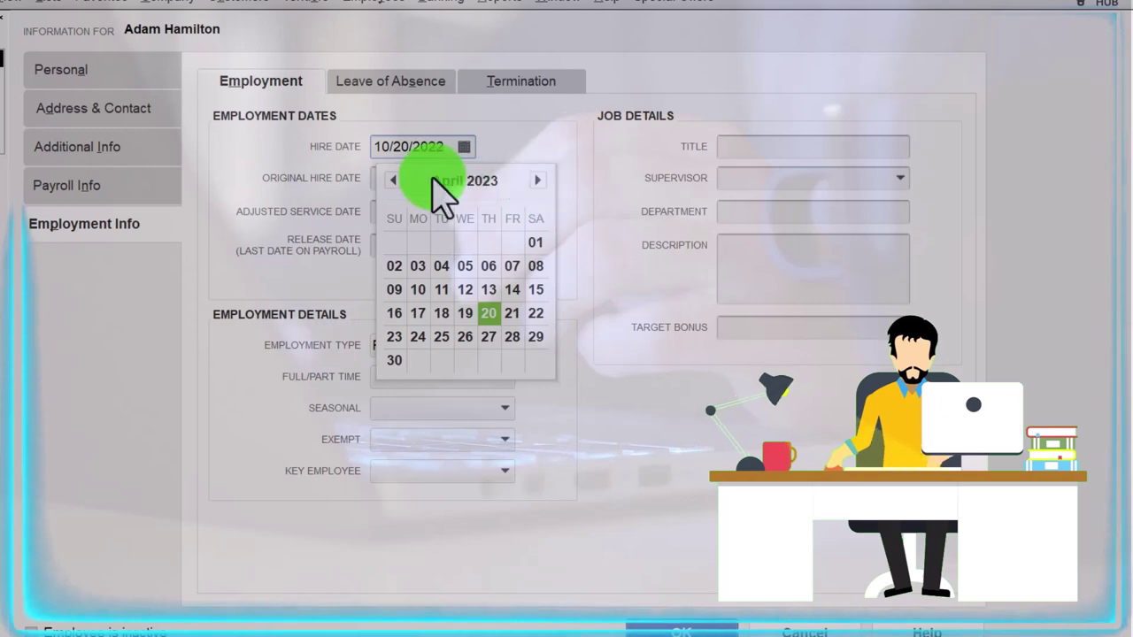
{"action": "left_click", "coordinate": [393, 180]}
{"action": "left_click", "coordinate": [393, 180]}
{"action": "left_click", "coordinate": [393, 180]}
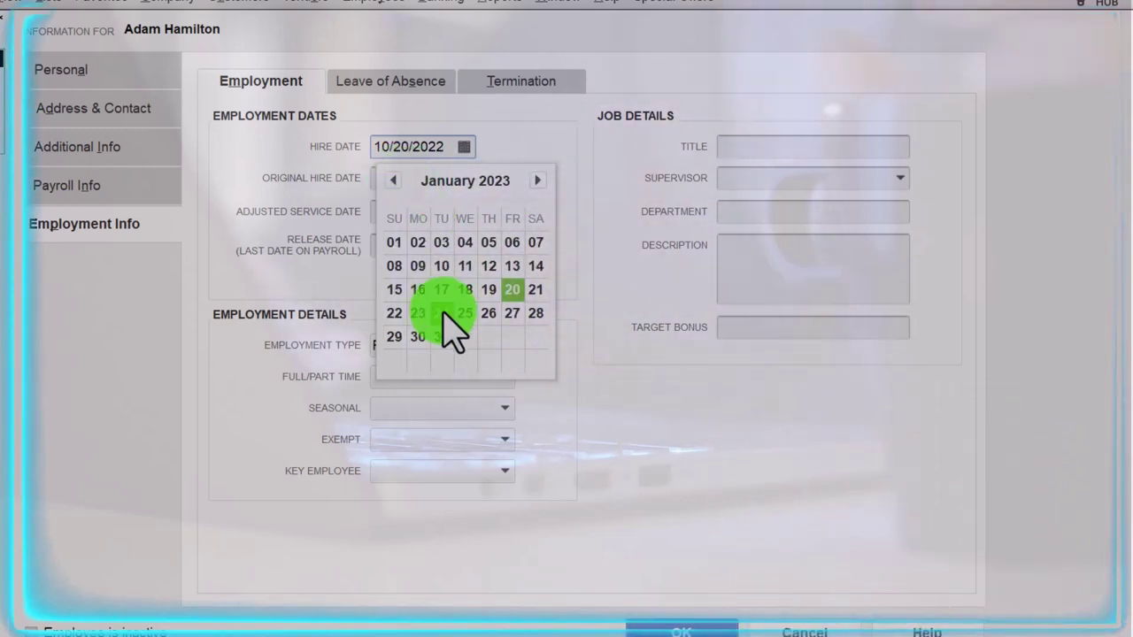
{"action": "left_click", "coordinate": [394, 242]}
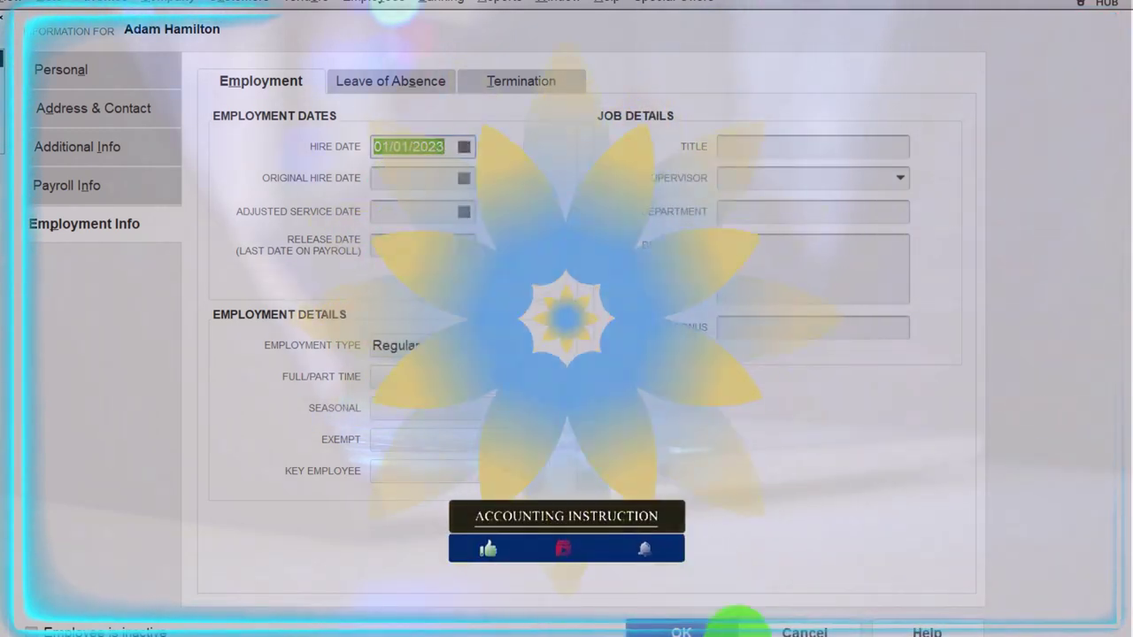
{"action": "left_click", "coordinate": [716, 627]}
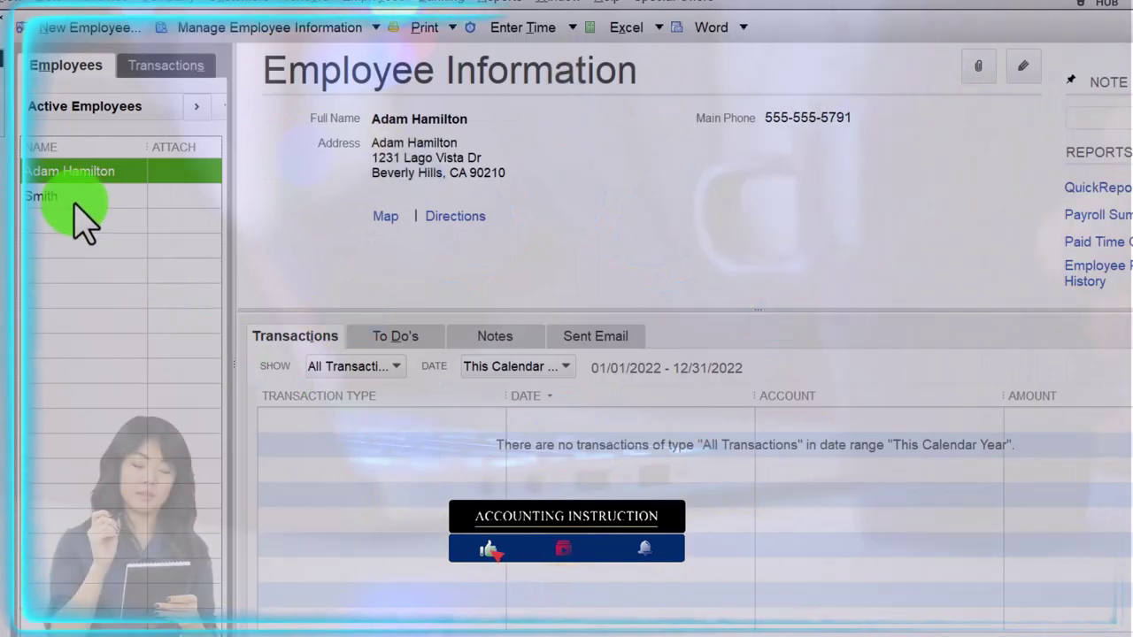
Edit the second employee and complete the surname in the Print on Checks As field.
{"action": "right_click", "coordinate": [84, 221]}
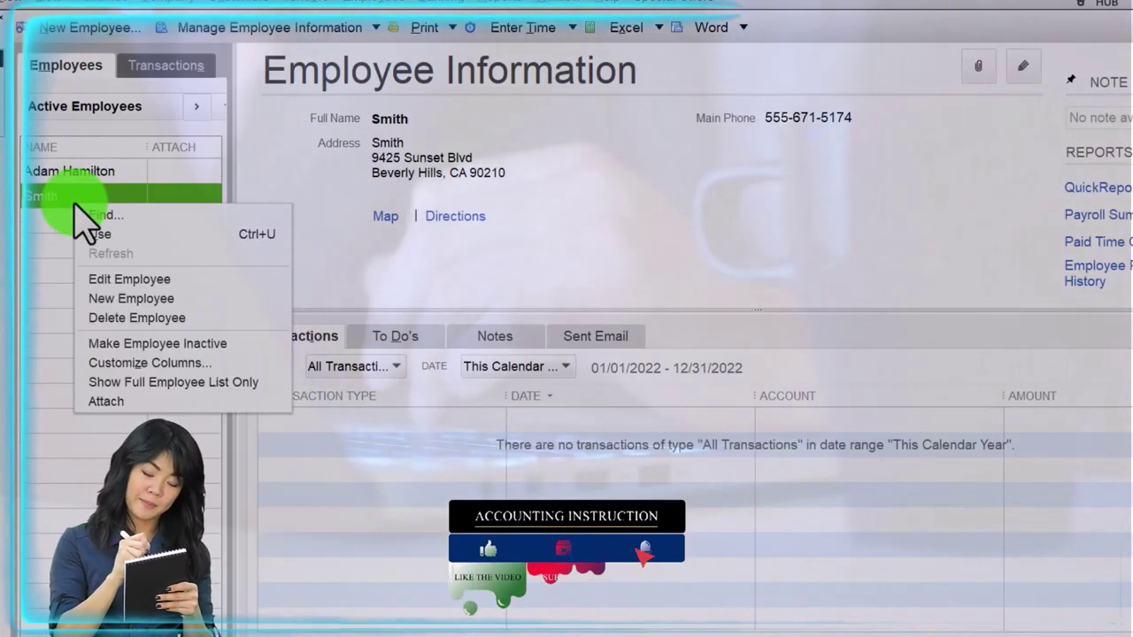
{"action": "left_click", "coordinate": [133, 279]}
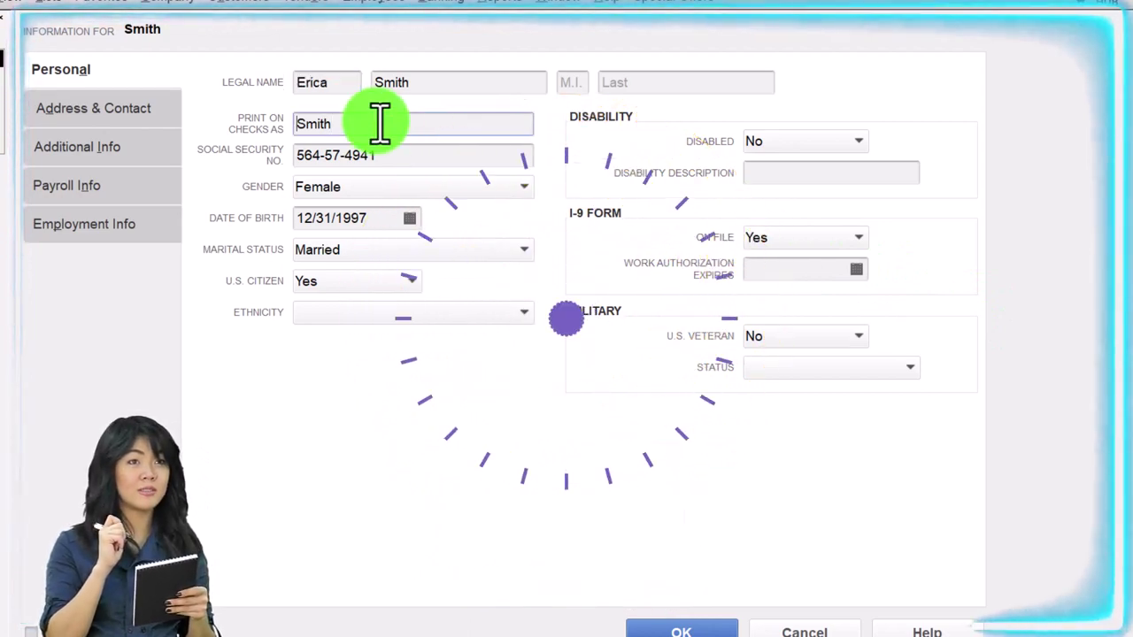
{"action": "type", "text": "ica"}
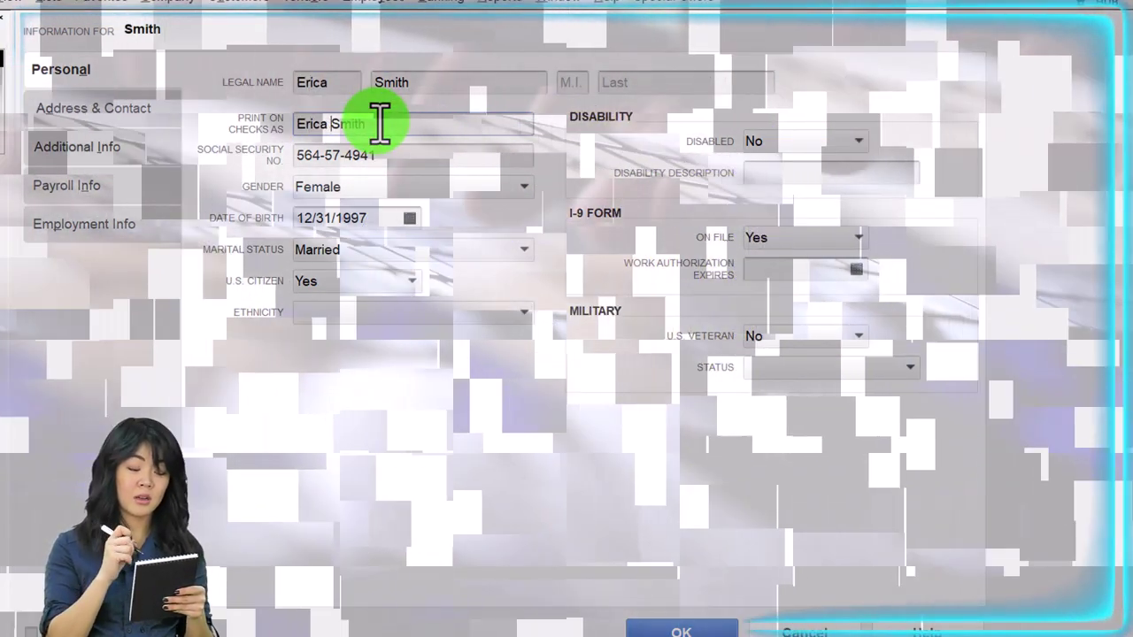
{"action": "key", "text": "Tab"}
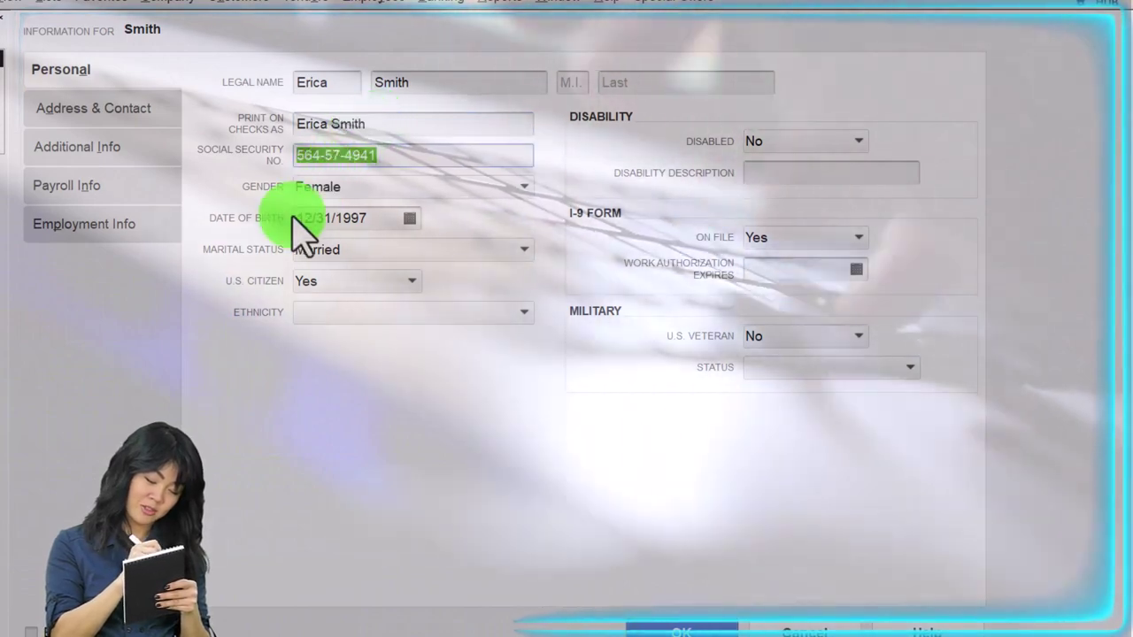
Set the second employee's hire date to 01/01/2023 in Employment Info and save.
{"action": "left_click", "coordinate": [108, 229]}
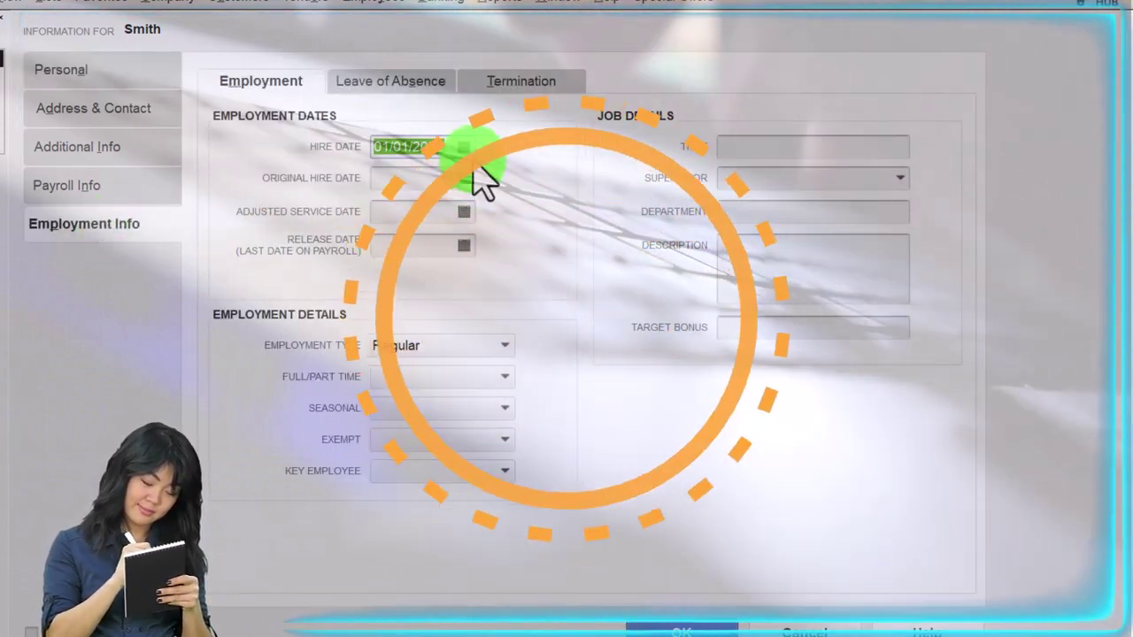
{"action": "left_click", "coordinate": [463, 147]}
{"action": "left_click", "coordinate": [536, 181]}
{"action": "left_click", "coordinate": [536, 180]}
{"action": "left_click", "coordinate": [536, 181]}
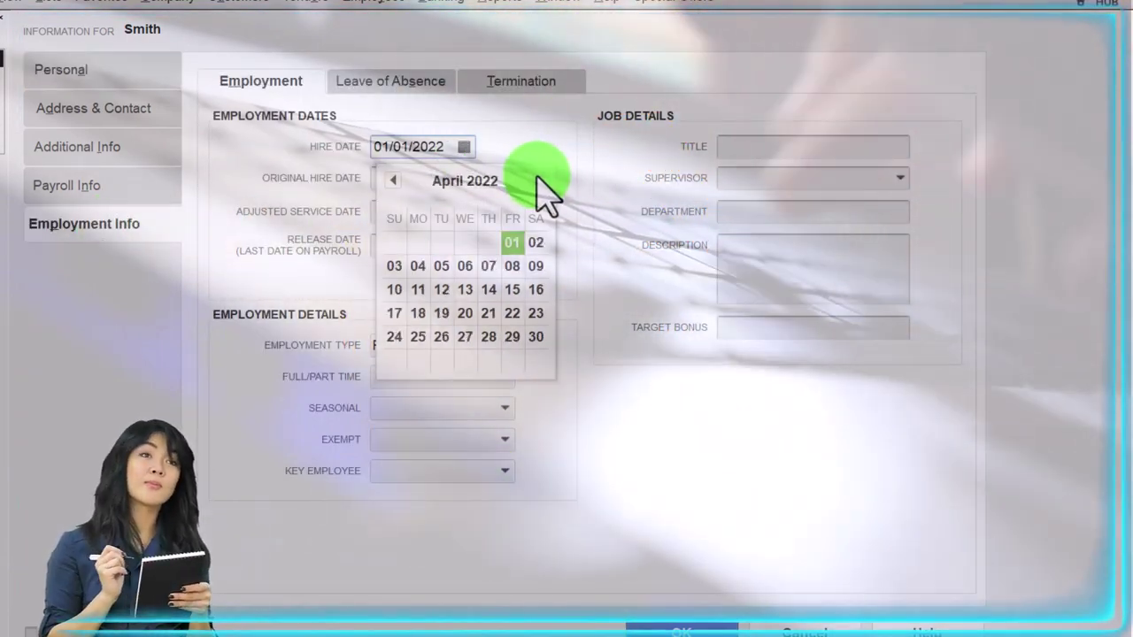
{"action": "left_click", "coordinate": [537, 180]}
{"action": "left_click", "coordinate": [537, 181]}
{"action": "left_click", "coordinate": [536, 181]}
{"action": "left_click", "coordinate": [536, 181]}
{"action": "left_click", "coordinate": [536, 180]}
{"action": "left_click", "coordinate": [537, 180]}
{"action": "left_click", "coordinate": [537, 180]}
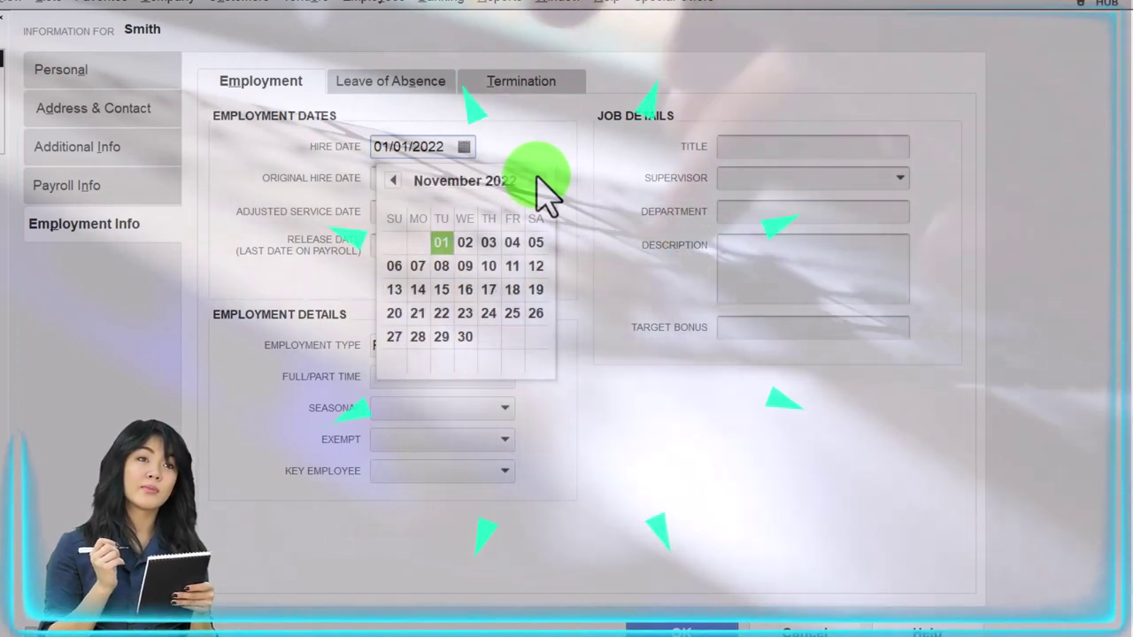
{"action": "left_click", "coordinate": [536, 180]}
{"action": "left_click", "coordinate": [536, 180]}
{"action": "left_click", "coordinate": [537, 181]}
{"action": "left_click", "coordinate": [536, 180]}
{"action": "left_click", "coordinate": [393, 180]}
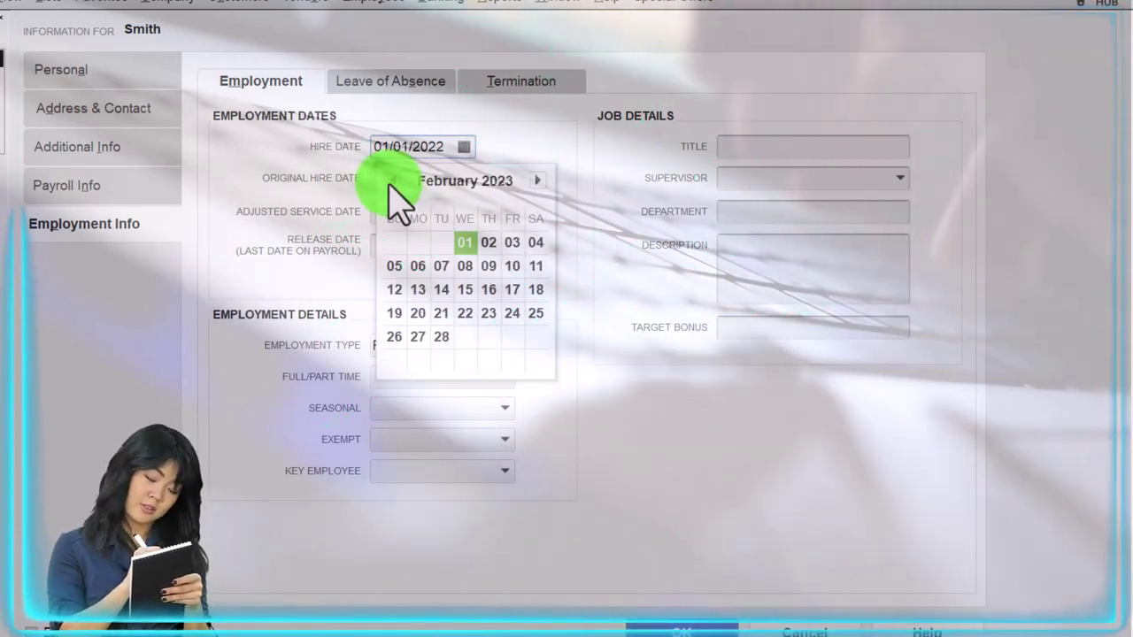
{"action": "left_click", "coordinate": [393, 180]}
{"action": "left_click", "coordinate": [394, 243]}
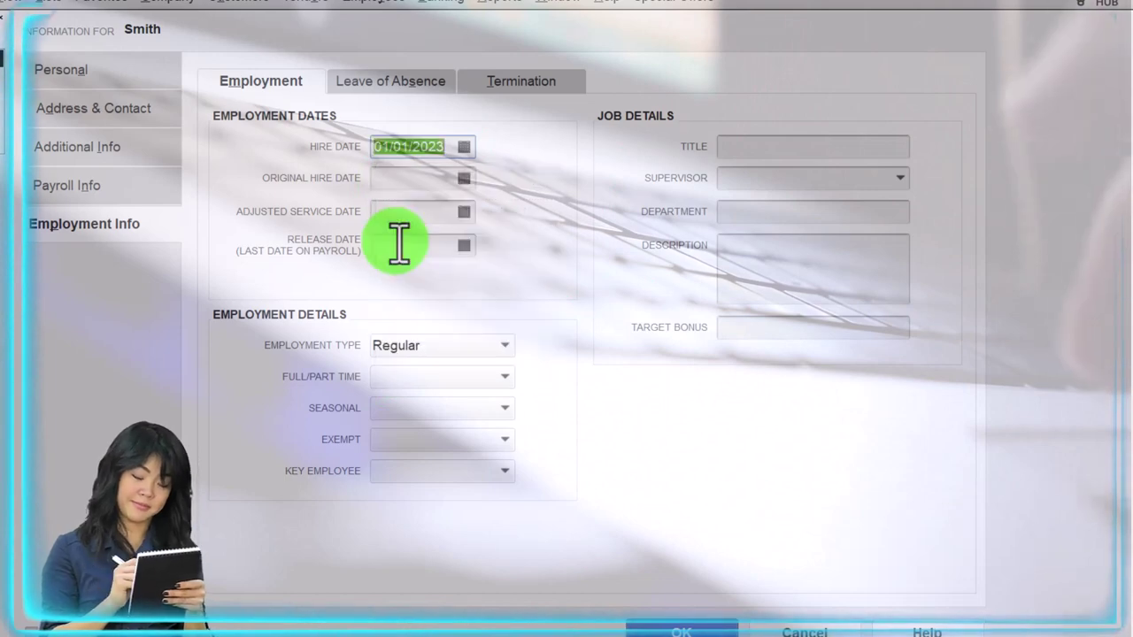
{"action": "left_click", "coordinate": [693, 631]}
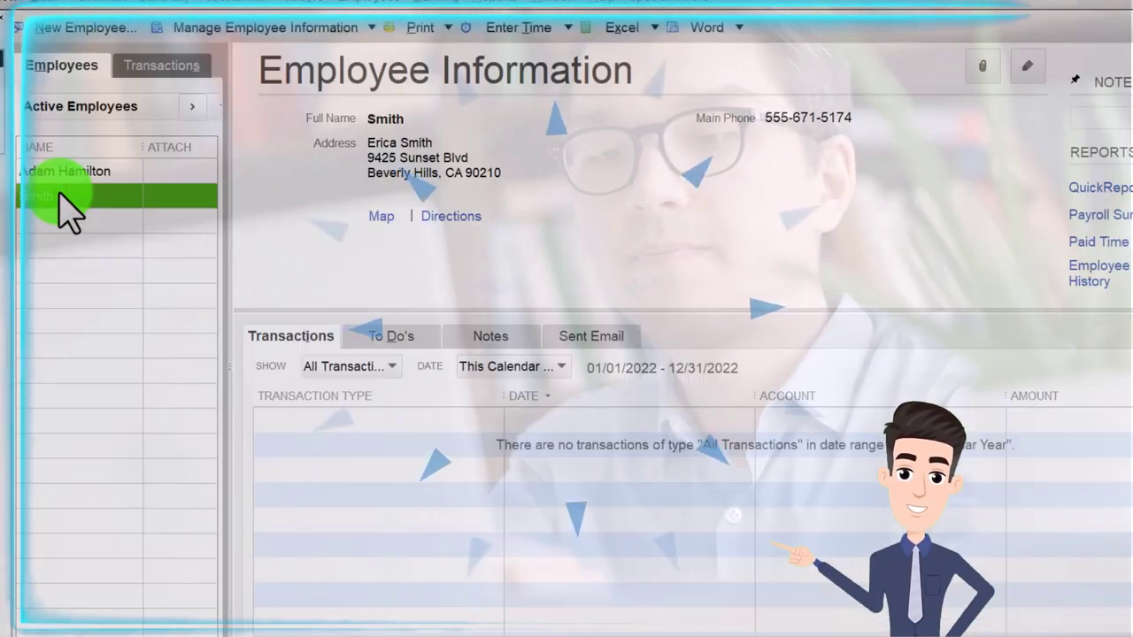
Enter the second employee's first name in the First field, then switch to the Payroll Item List.
{"action": "double_click", "coordinate": [69, 203]}
{"action": "left_click", "coordinate": [452, 85]}
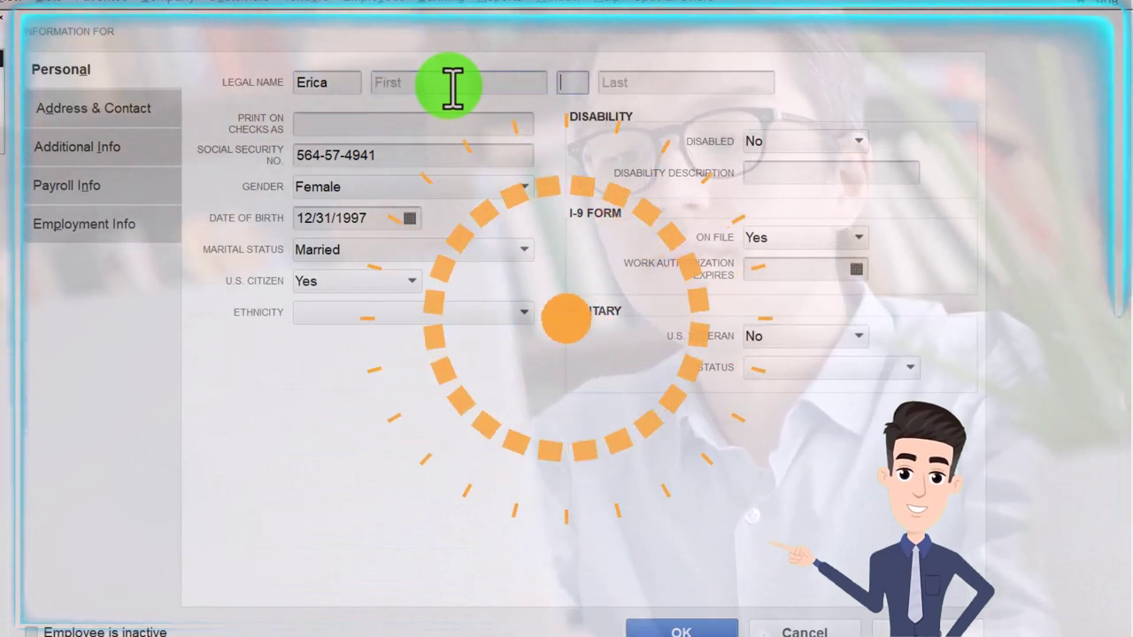
{"action": "double_click", "coordinate": [339, 84]}
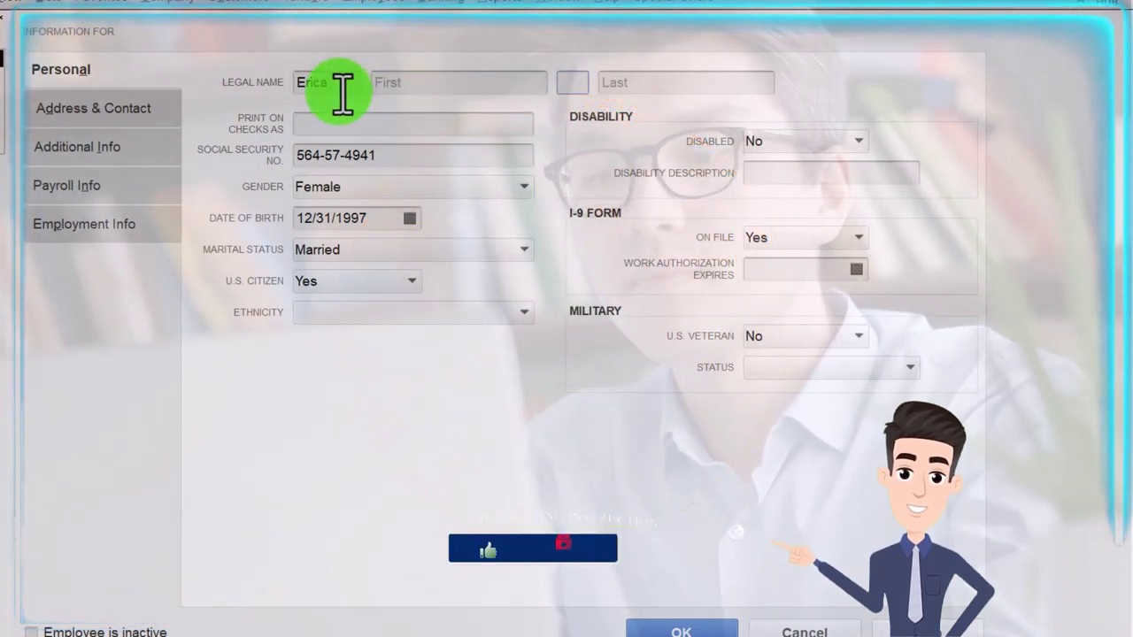
{"action": "type", "text": "E"}
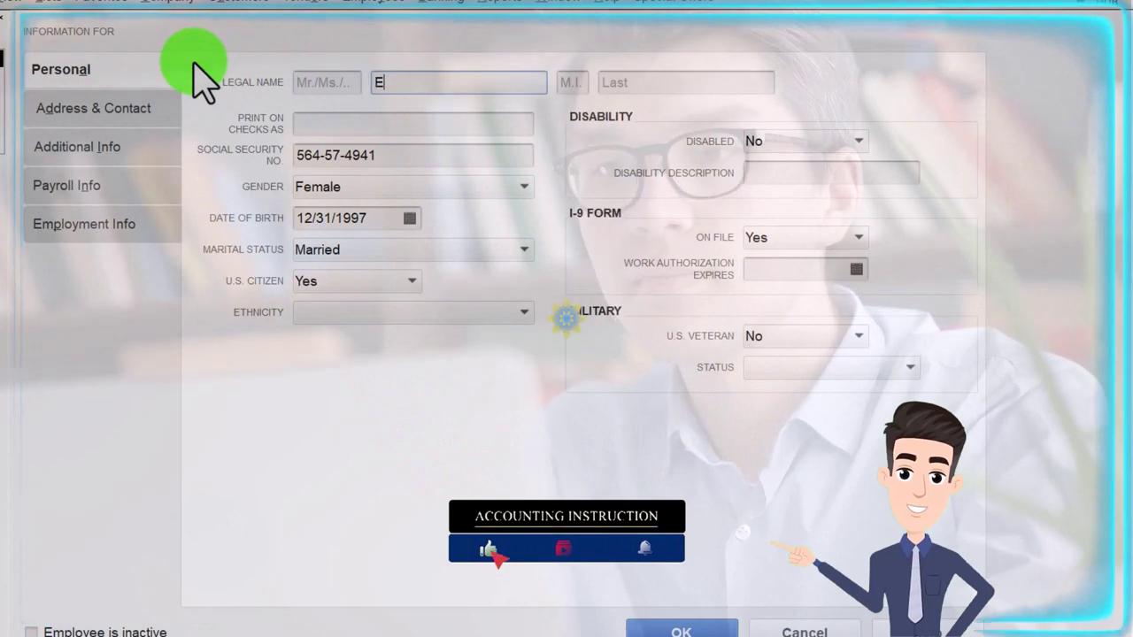
{"action": "type", "text": "rica"}
{"action": "key", "text": "Tab"}
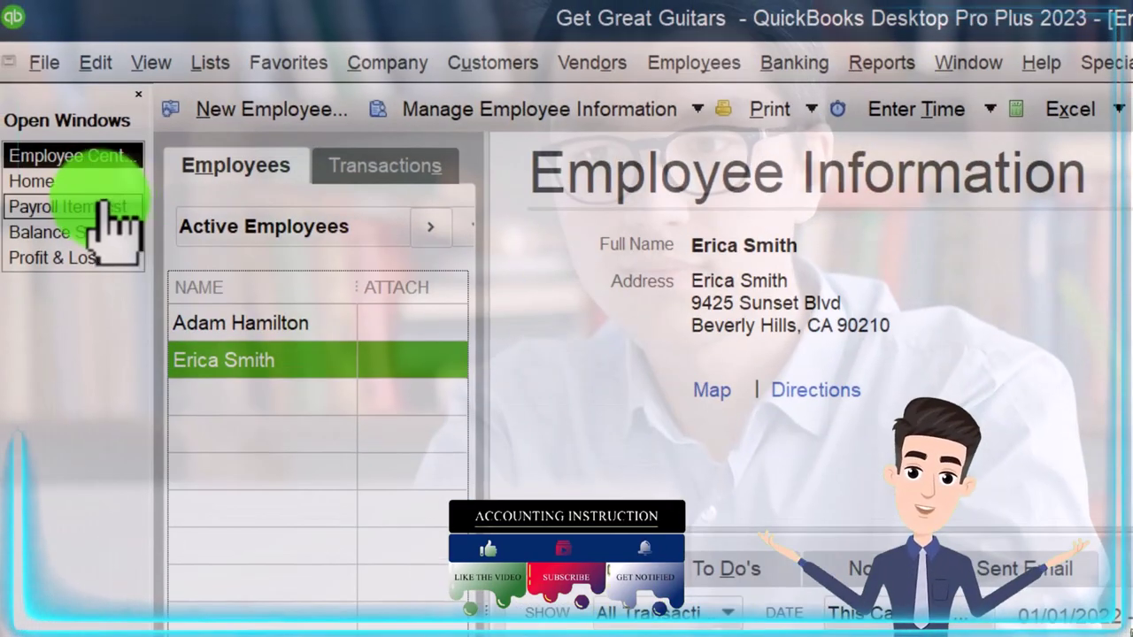
{"action": "left_click", "coordinate": [105, 207]}
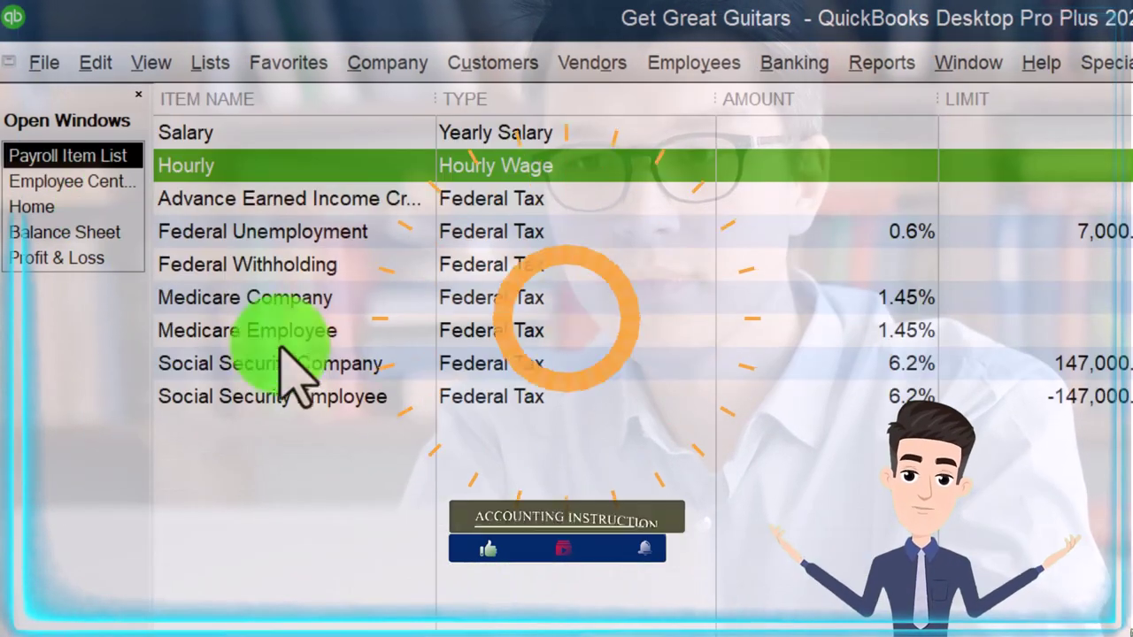